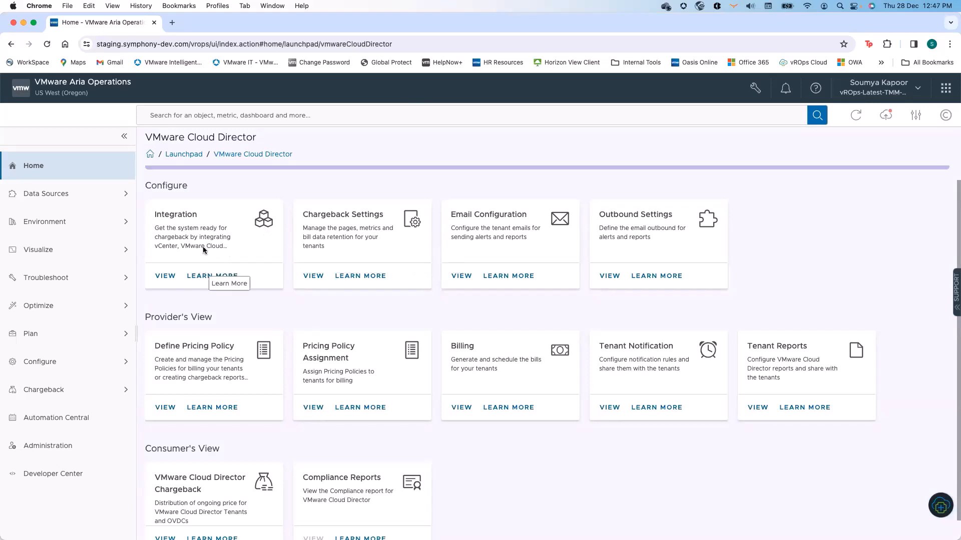
Review the Integration card's guidance and browse the integrations repository, returning to the VMware Cloud Director launchpad.
left_click(205, 278)
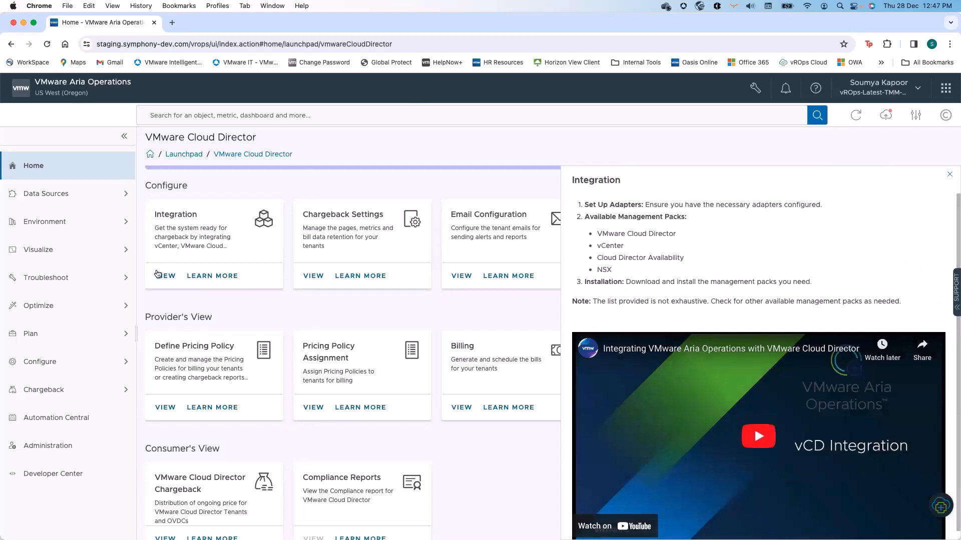
left_click(159, 276)
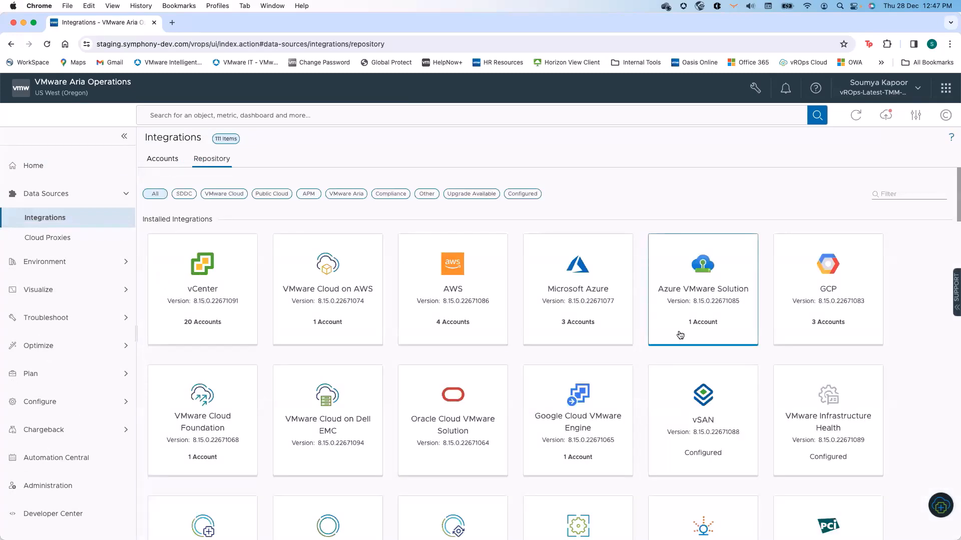
scroll(509, 422, "down", 2)
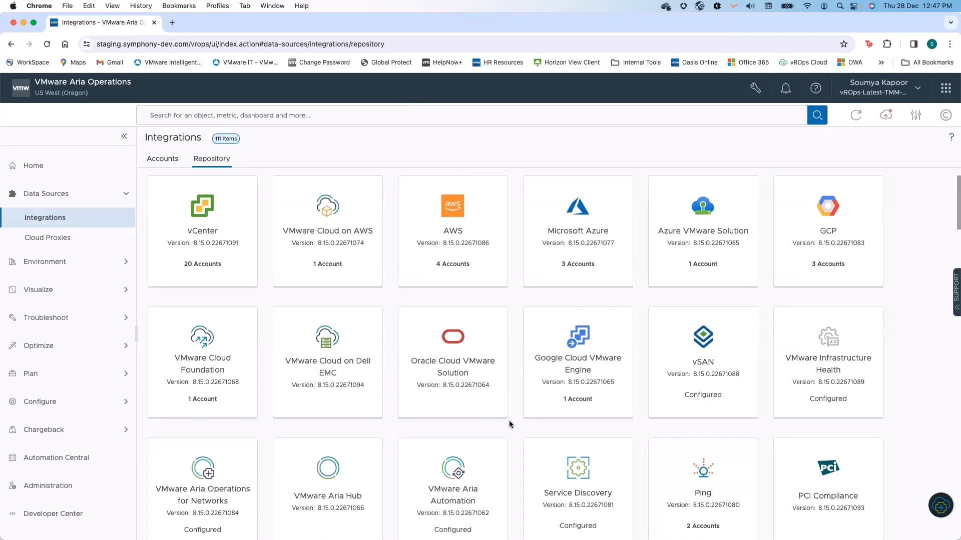
scroll(509, 425, "down", 6)
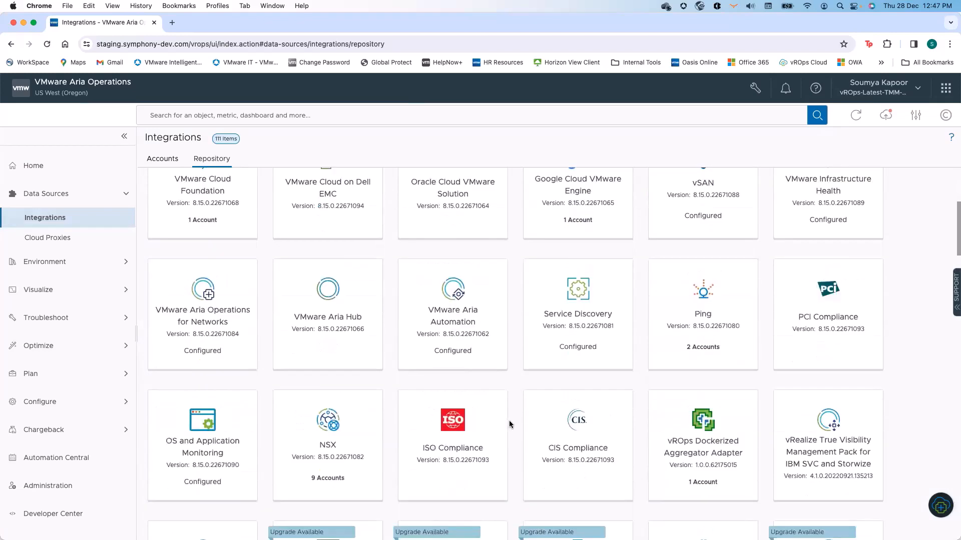
scroll(554, 228, "up", 8)
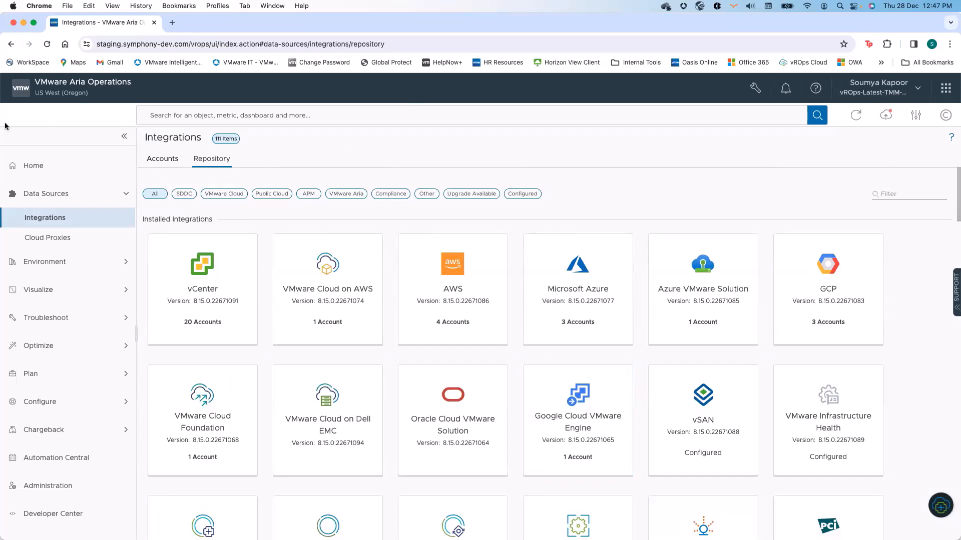
left_click(15, 47)
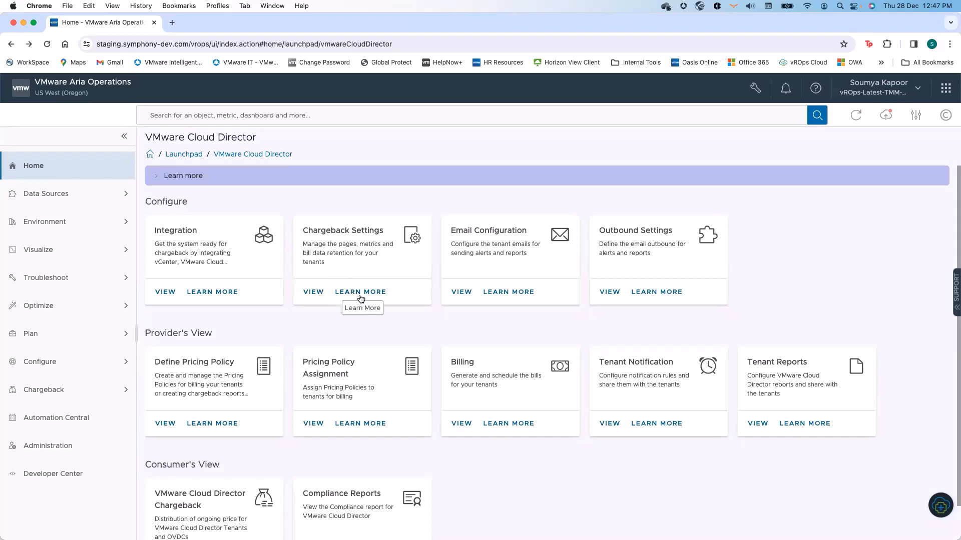
Open Chargeback Settings, list the Organization VDC object type's CPU metrics, and show the state options for Allocation (MHz).
left_click(314, 293)
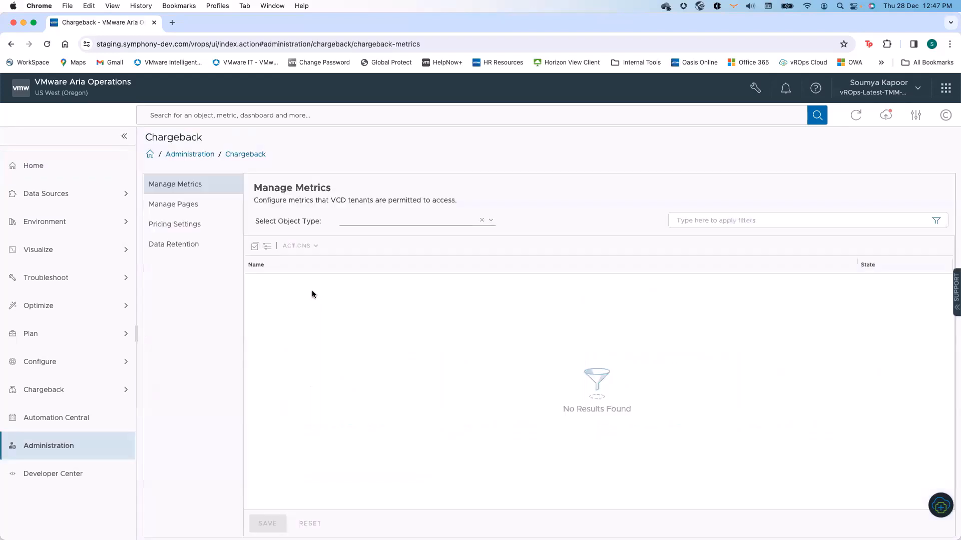
left_click(489, 221)
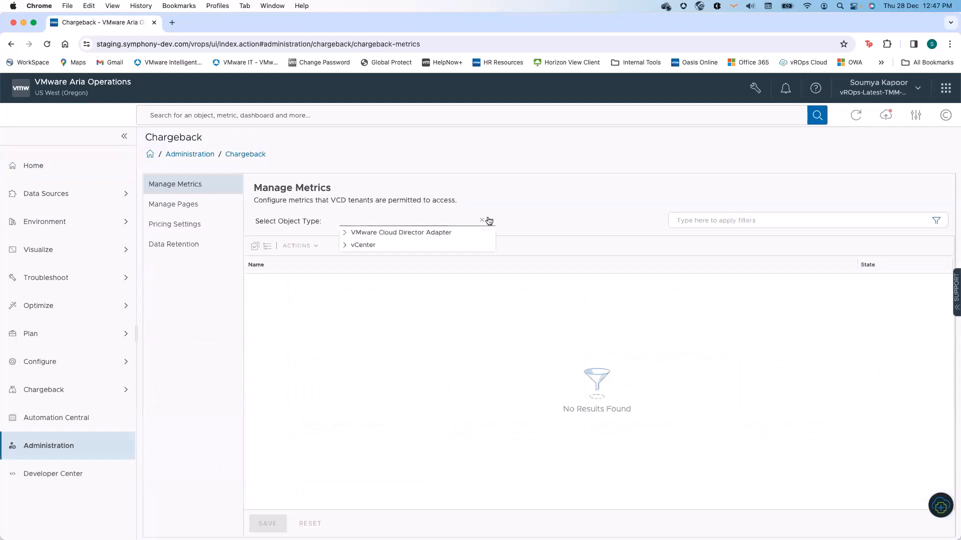
left_click(345, 232)
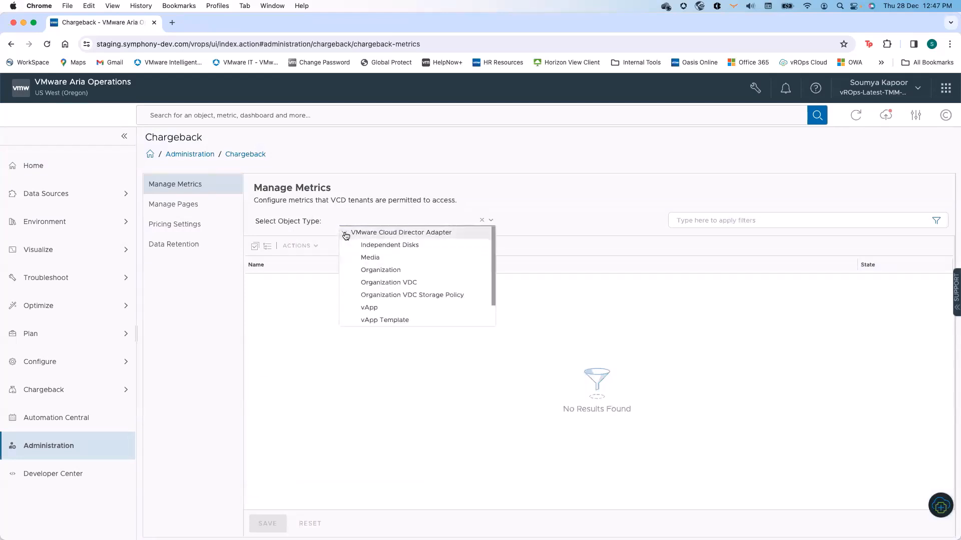
left_click(379, 282)
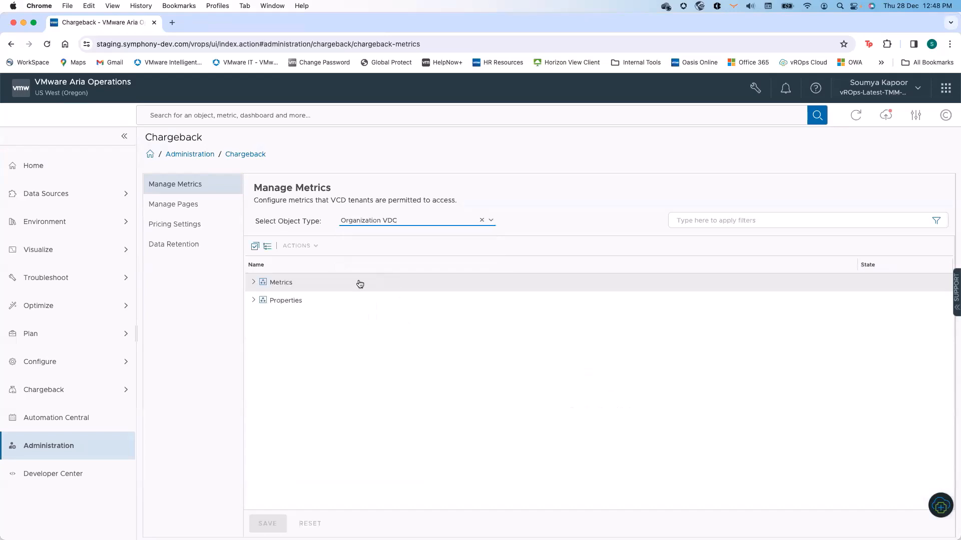
left_click(253, 282)
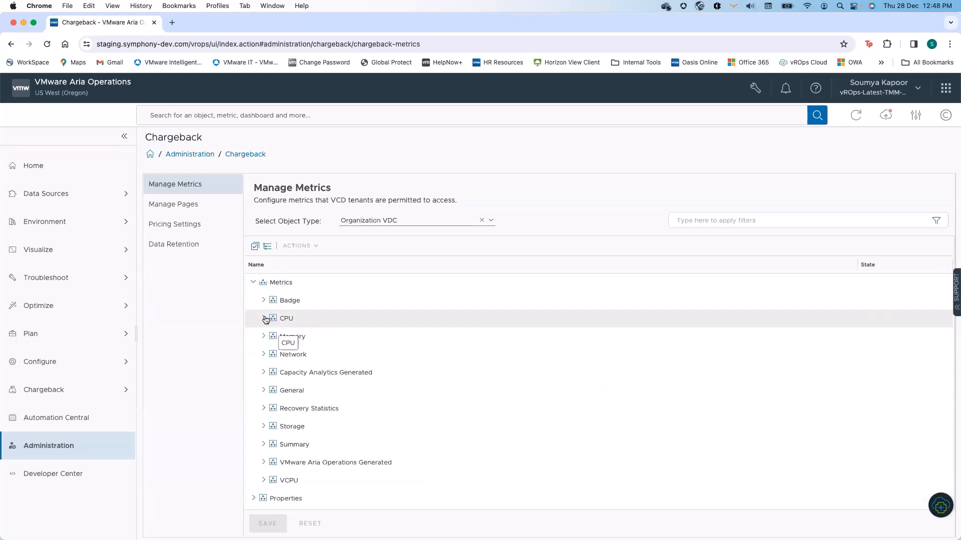
left_click(263, 318)
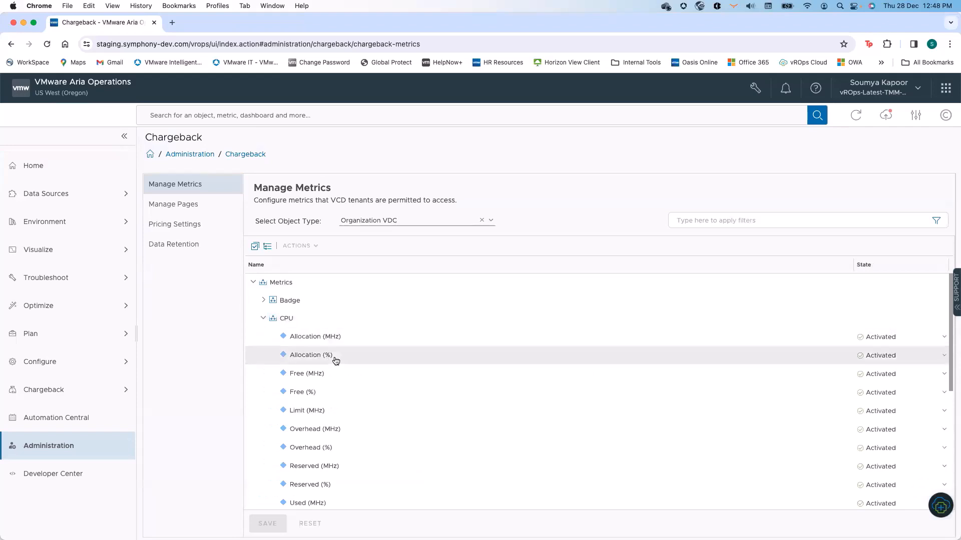
left_click(943, 339)
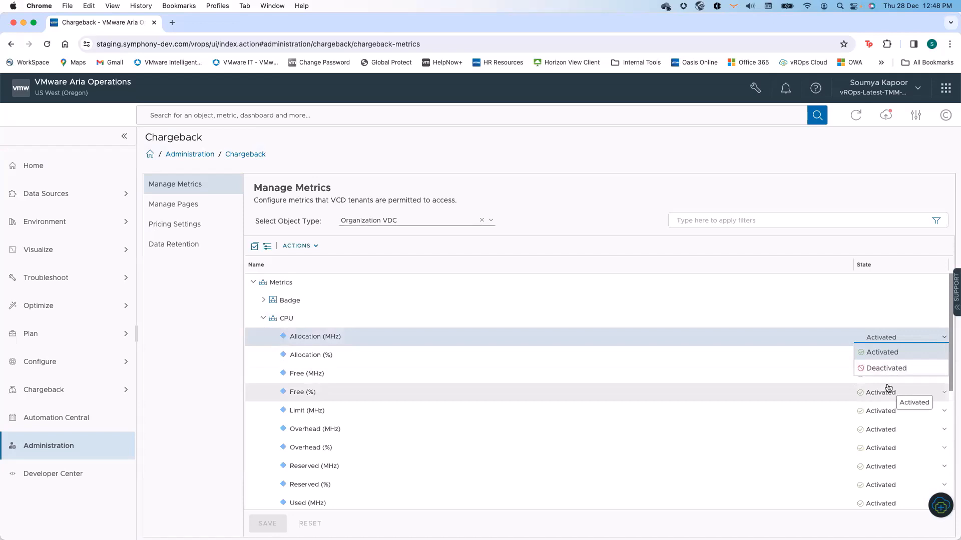
Review the chargeback Manage Pages, Pricing Settings and Data Retention settings, and return to the VMware Cloud Director launchpad.
left_click(191, 209)
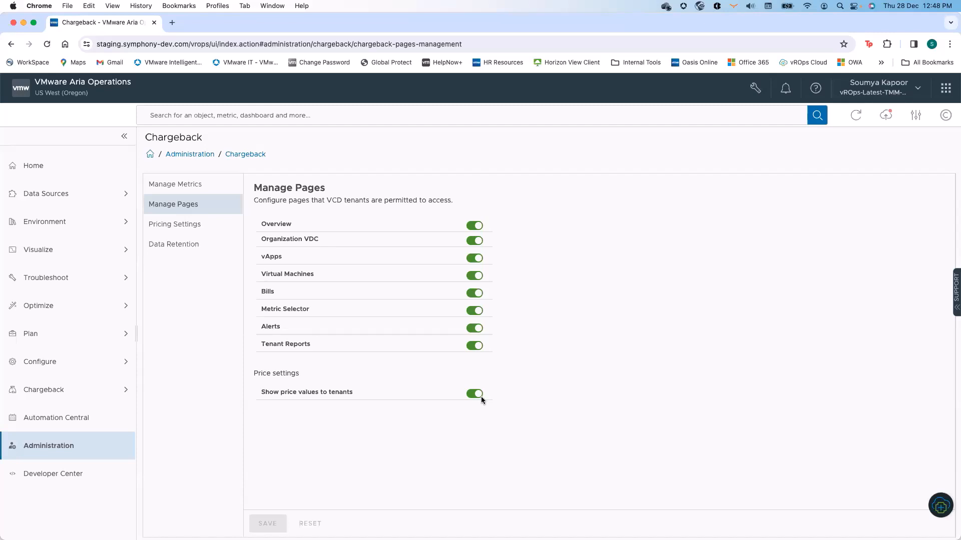
left_click(177, 236)
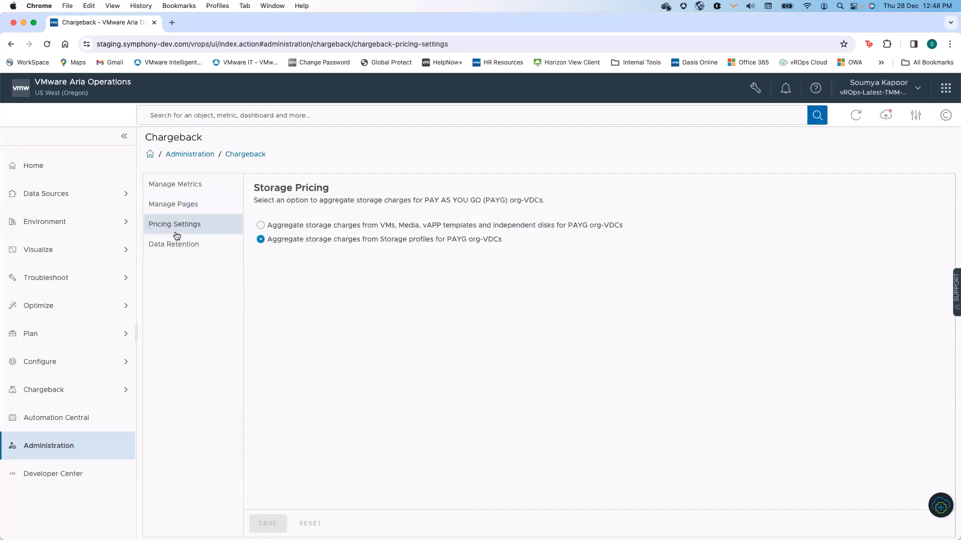
left_click(172, 249)
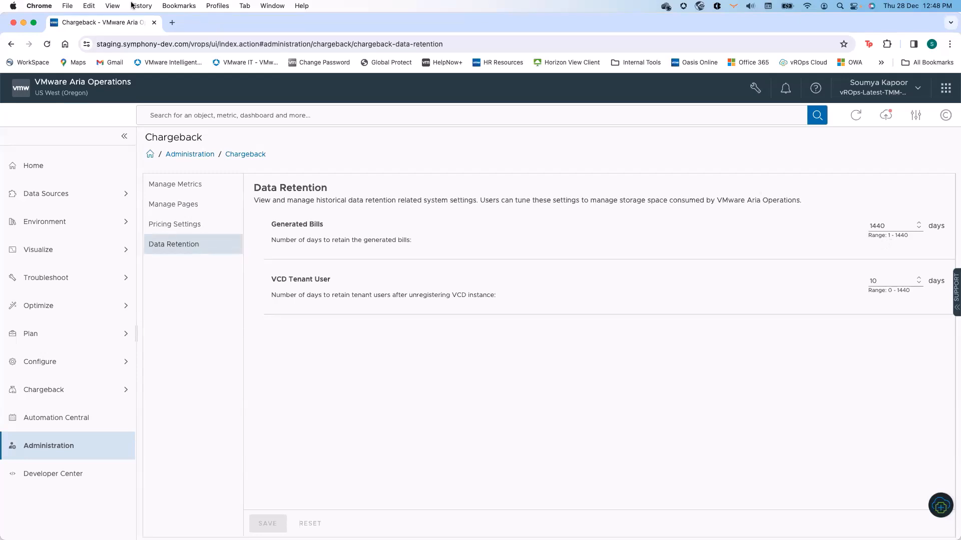
left_click(11, 45)
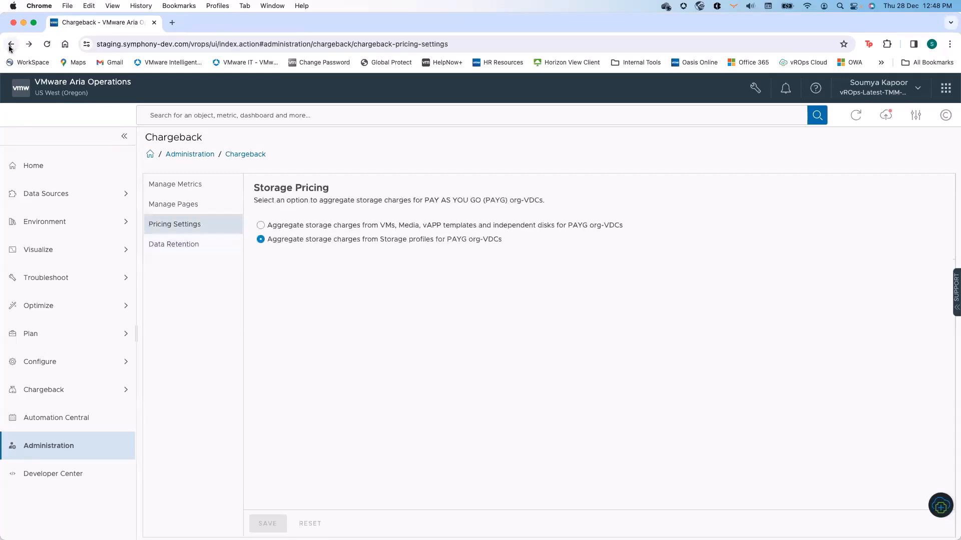
left_click(11, 45)
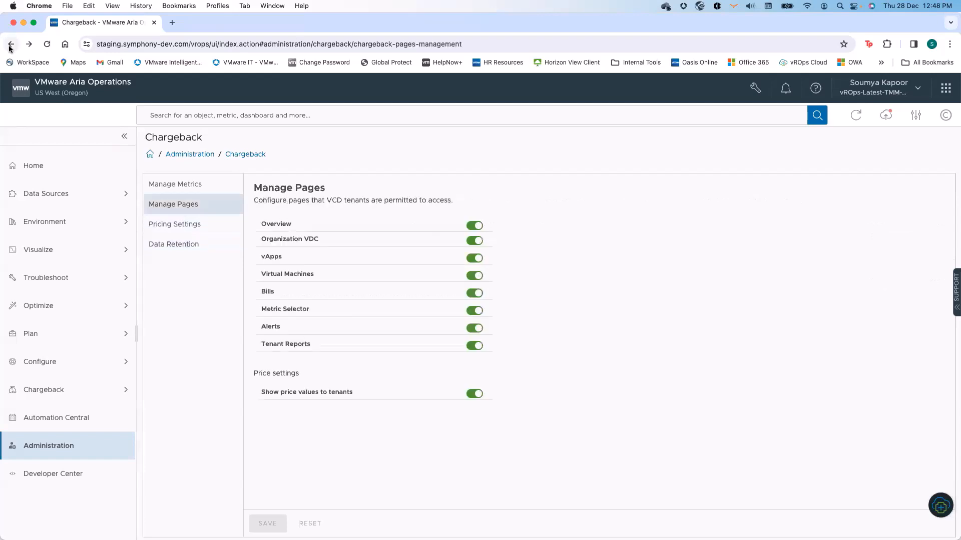
left_click(11, 45)
left_click(10, 45)
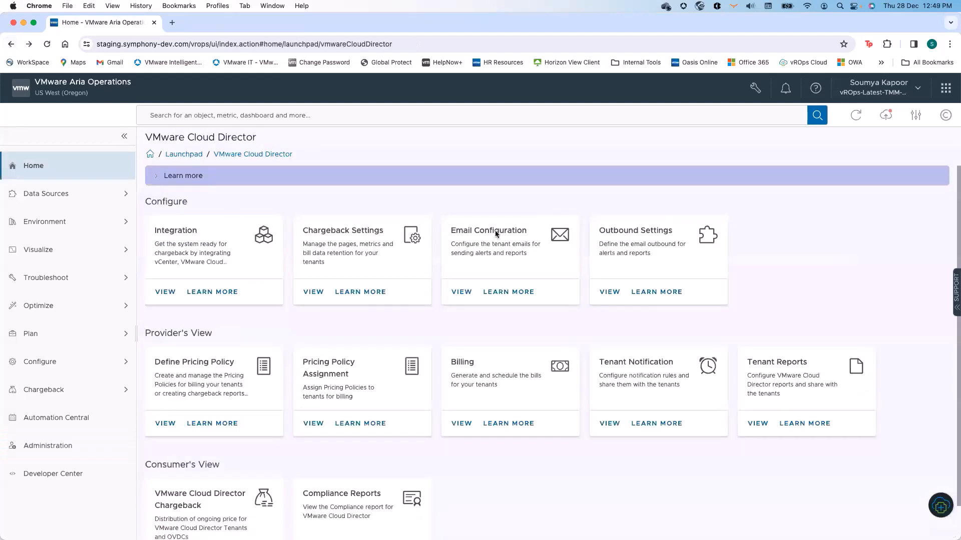
Inspect the tenant email configuration for solution-org and the third listed organization, including email address and outbound fields, and return to the launchpad.
left_click(459, 294)
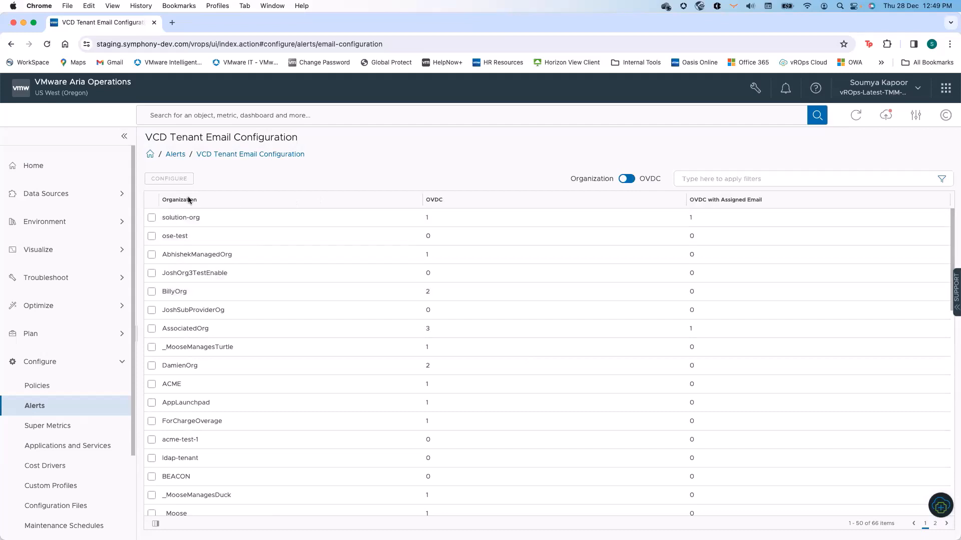
left_click(152, 217)
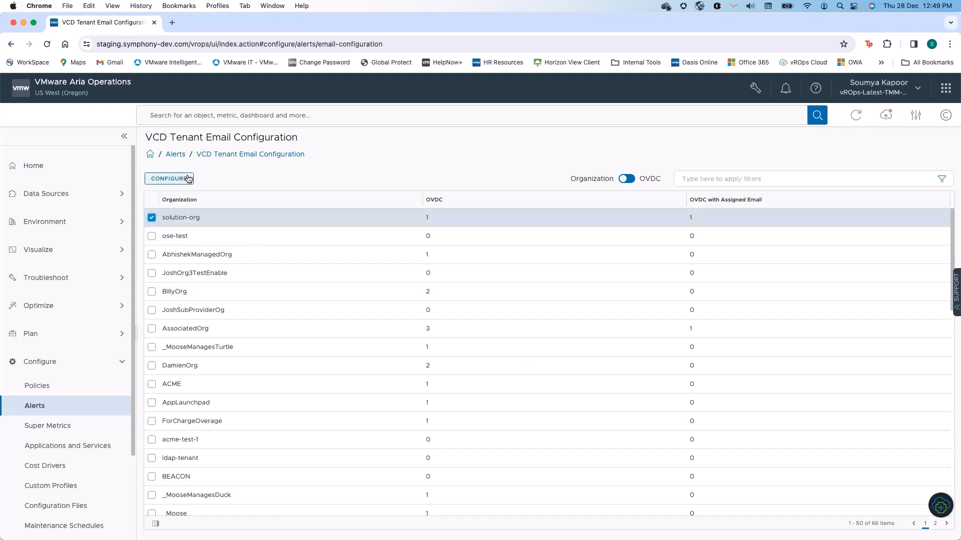
left_click(189, 179)
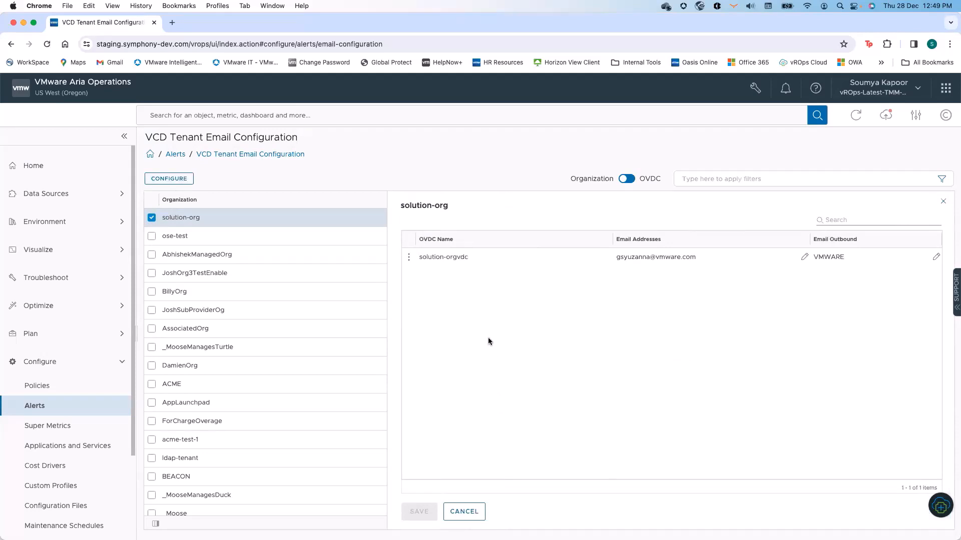
left_click(452, 258)
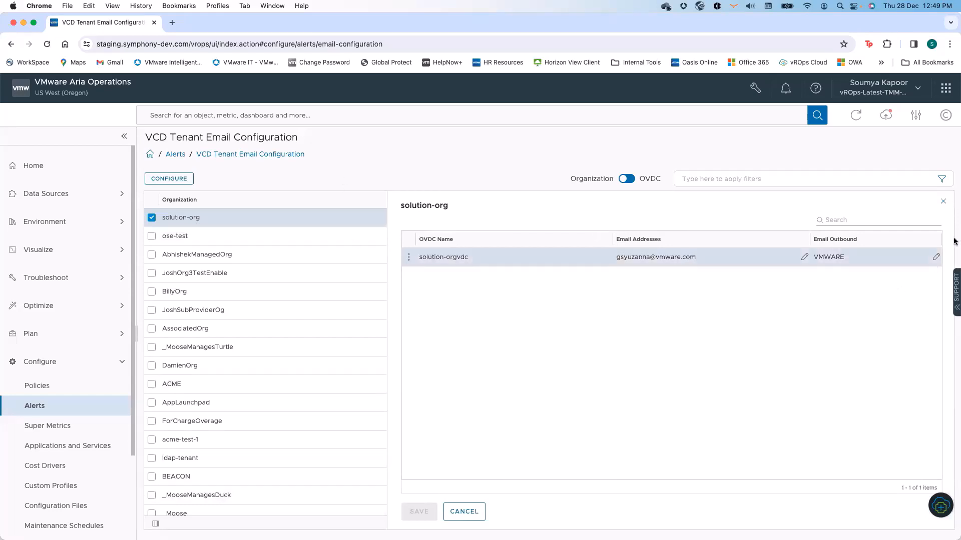
left_click(803, 256)
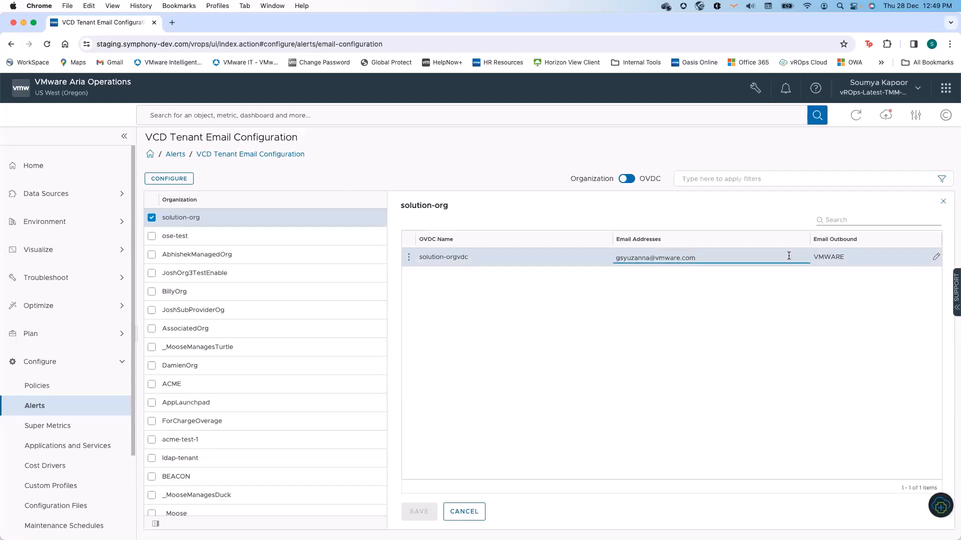
left_click(936, 258)
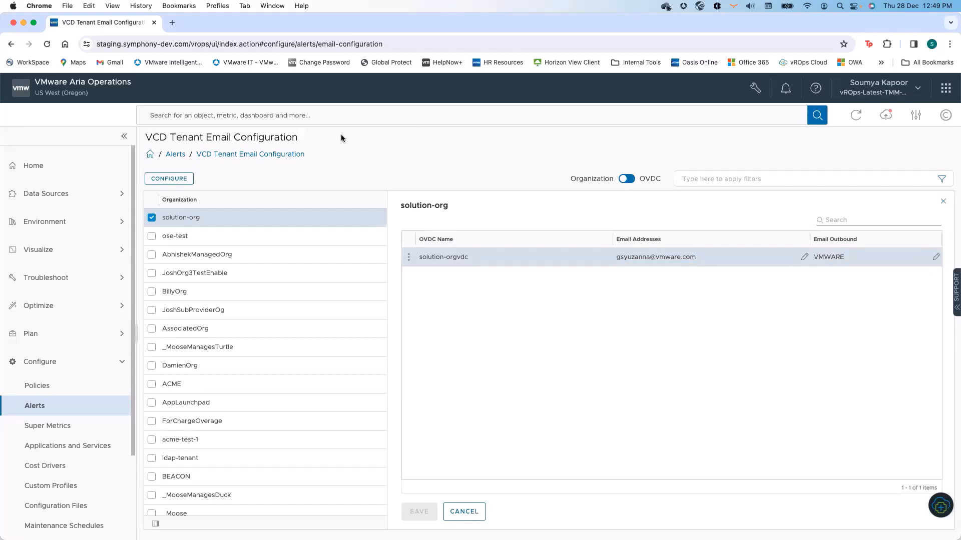
left_click(198, 255)
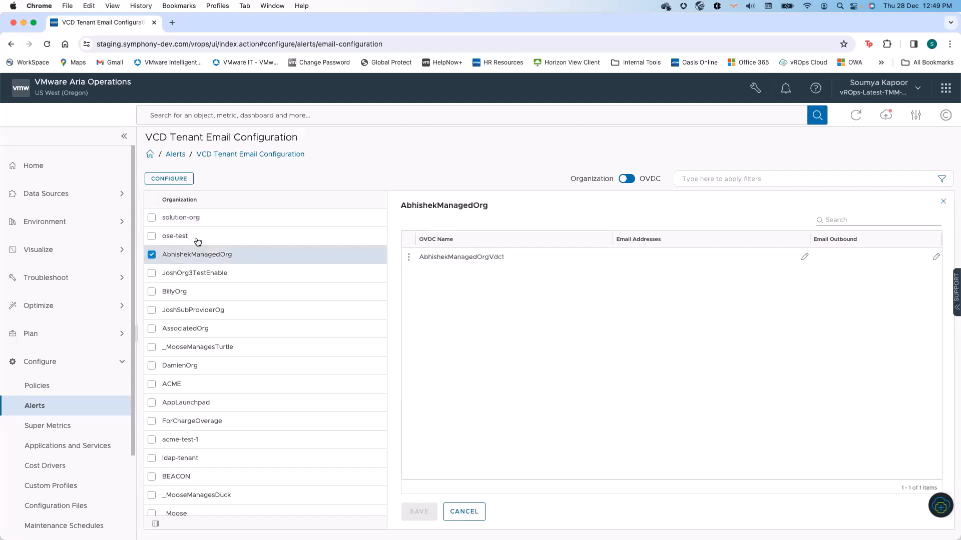
left_click(11, 44)
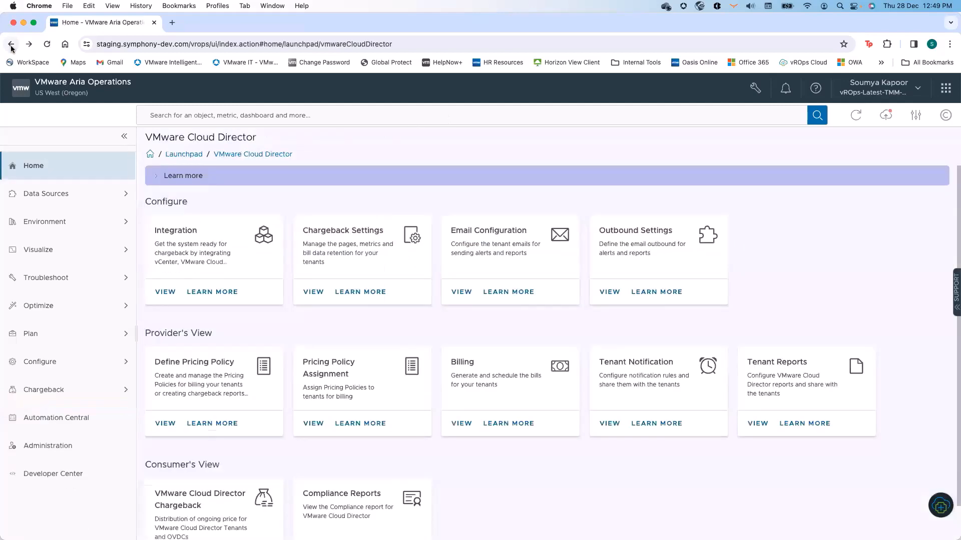
Inspect the first Standard Email Plugin instance's configuration in Outbound Settings, and return to the launchpad without changing it.
left_click(618, 293)
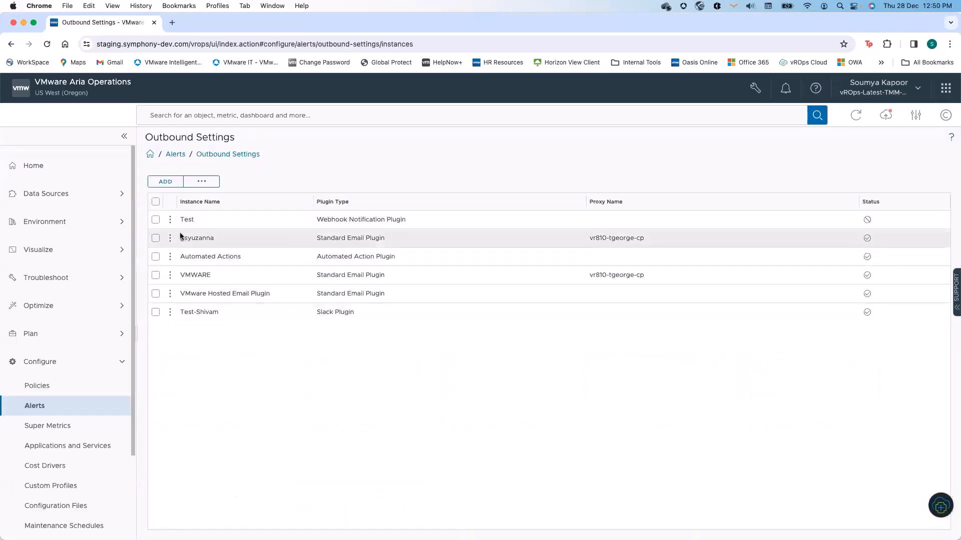
left_click(170, 239)
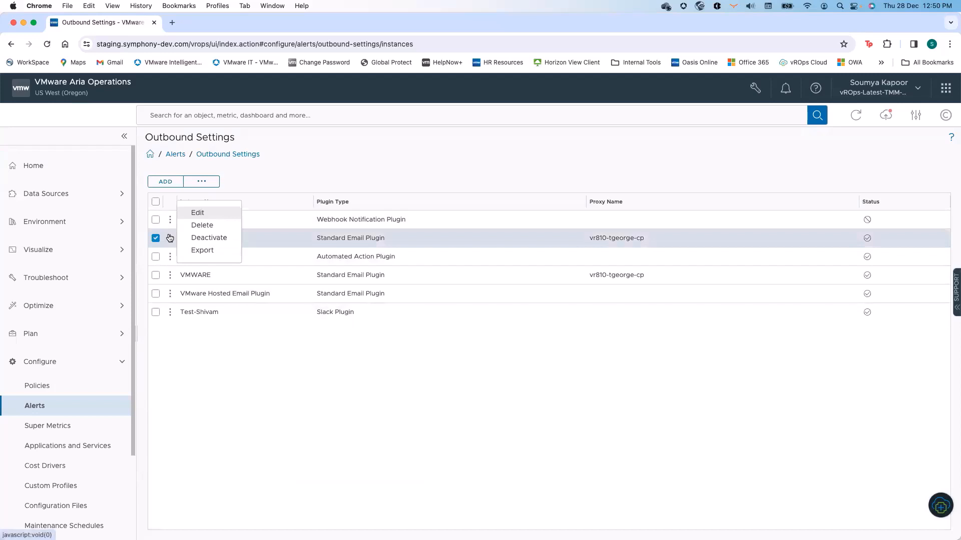
left_click(202, 217)
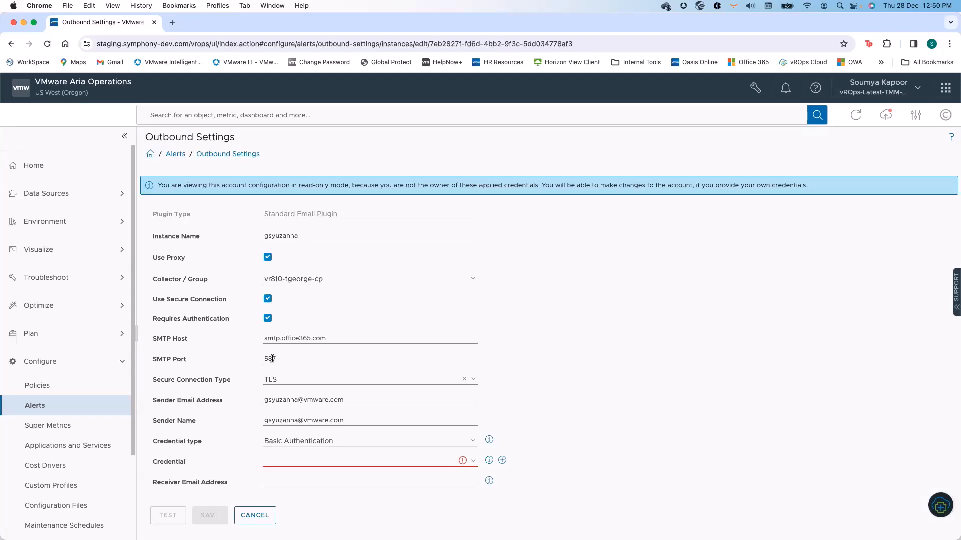
left_click(10, 48)
left_click(578, 332)
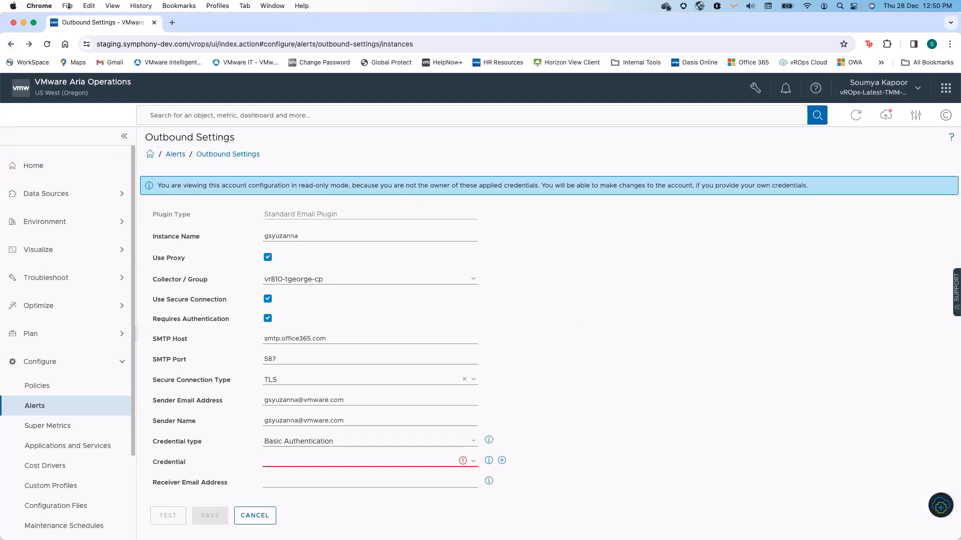
left_click(10, 43)
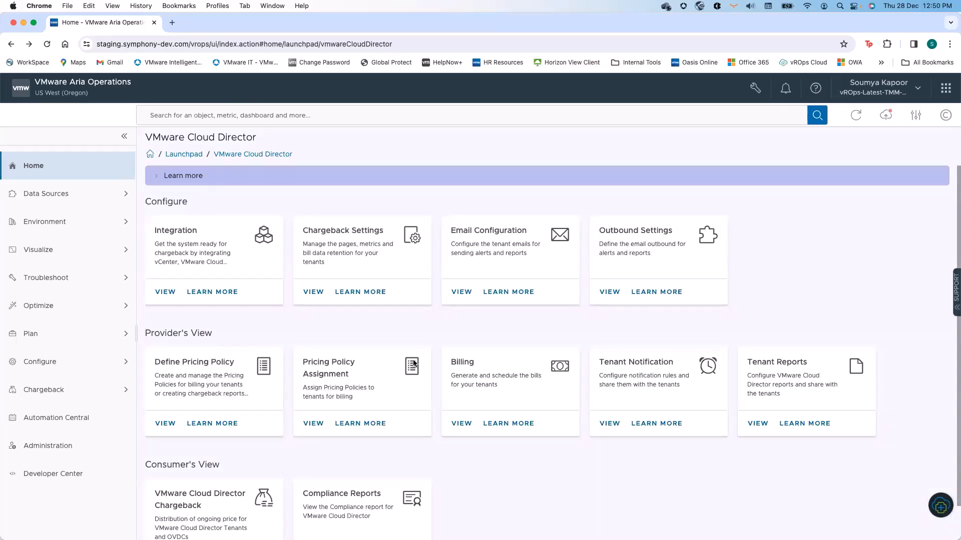
Define a new pricing policy named "Pricing for Tenant 1" that inherits from Default Policy.
left_click(169, 424)
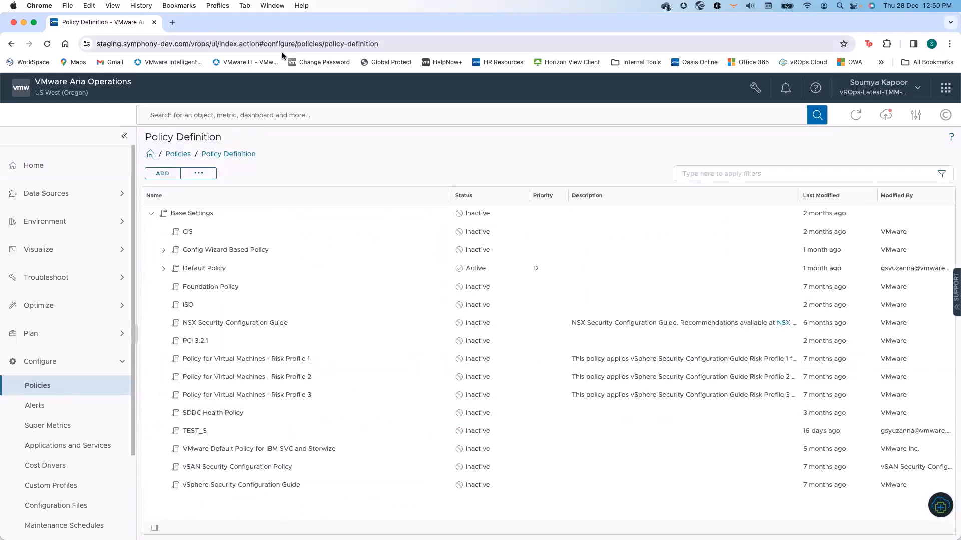
left_click(163, 173)
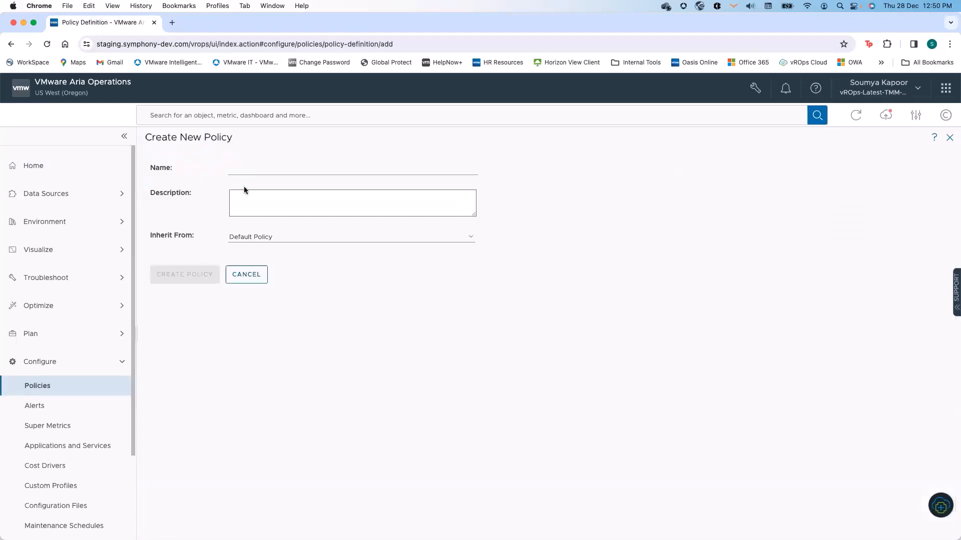
left_click(246, 168)
type("Pricin")
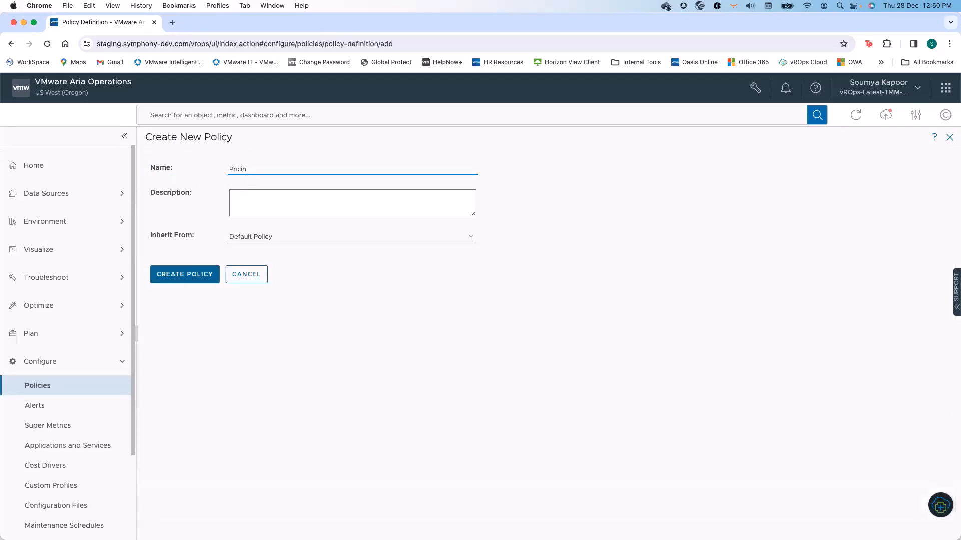
type("g for Tenant 1")
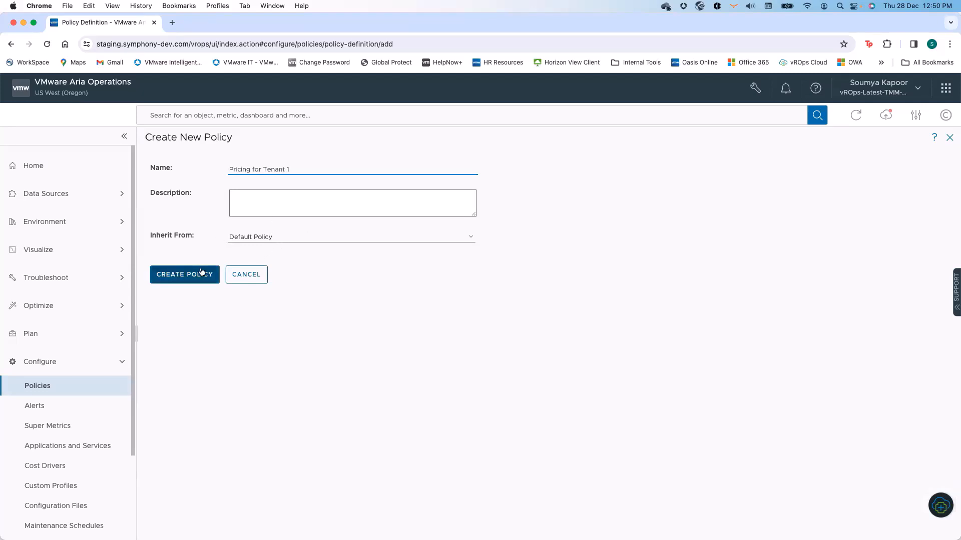
left_click(176, 282)
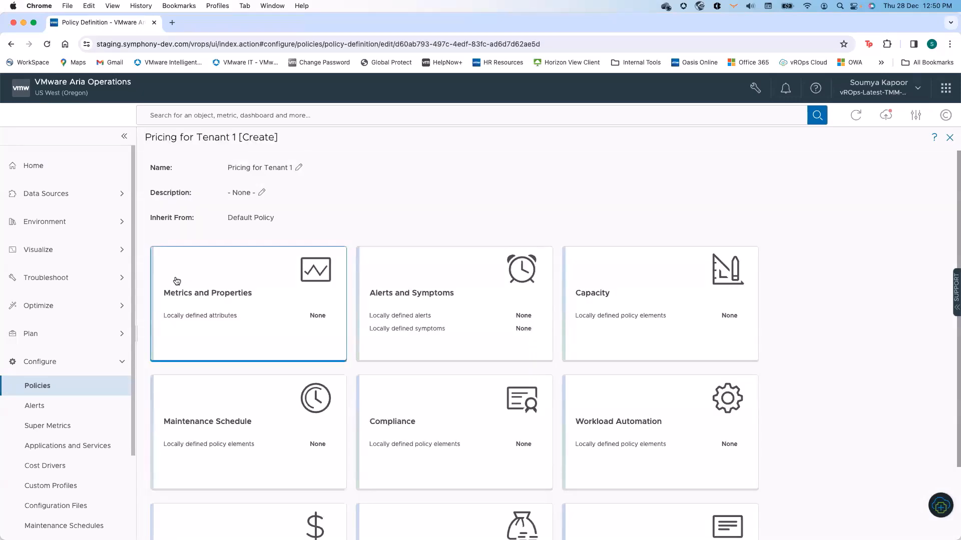
Open the policy's VCD Pricing and set the compute rate's default base rate per CPU count to 20 US$.
scroll(215, 335, "down", 3)
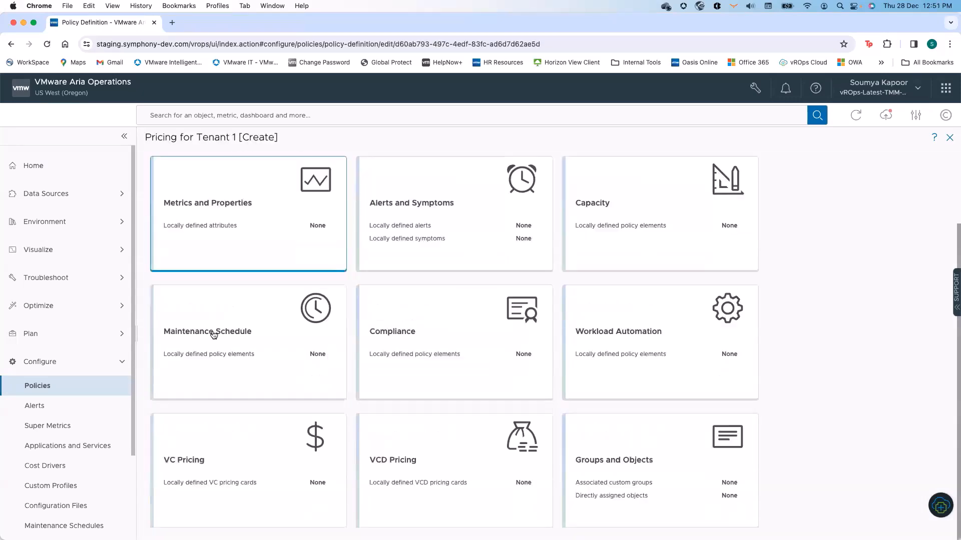
left_click(461, 474)
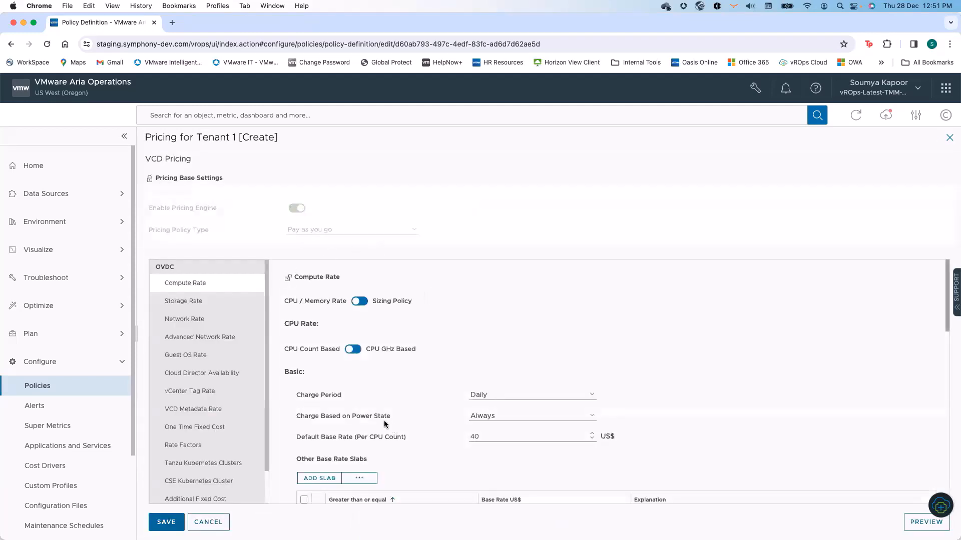
scroll(384, 420, "down", 1)
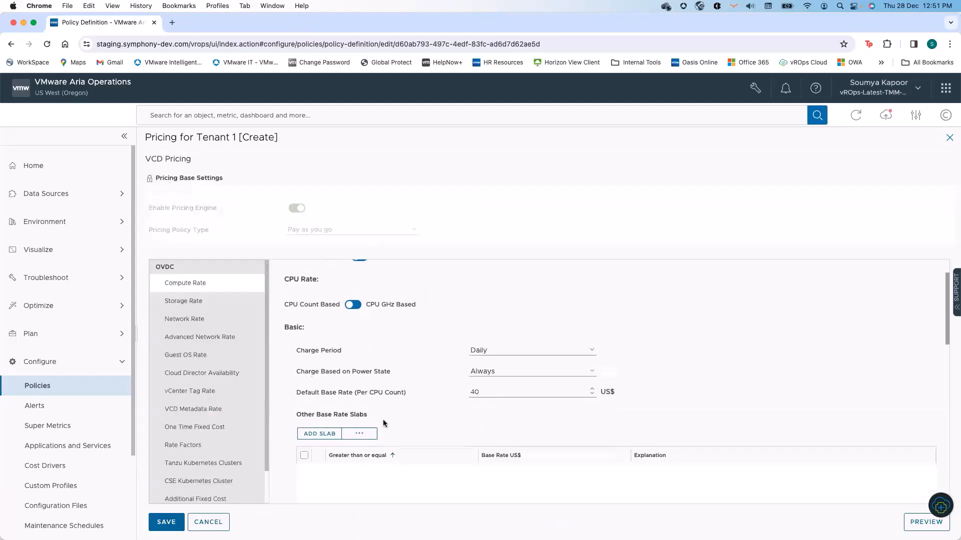
left_click(478, 386)
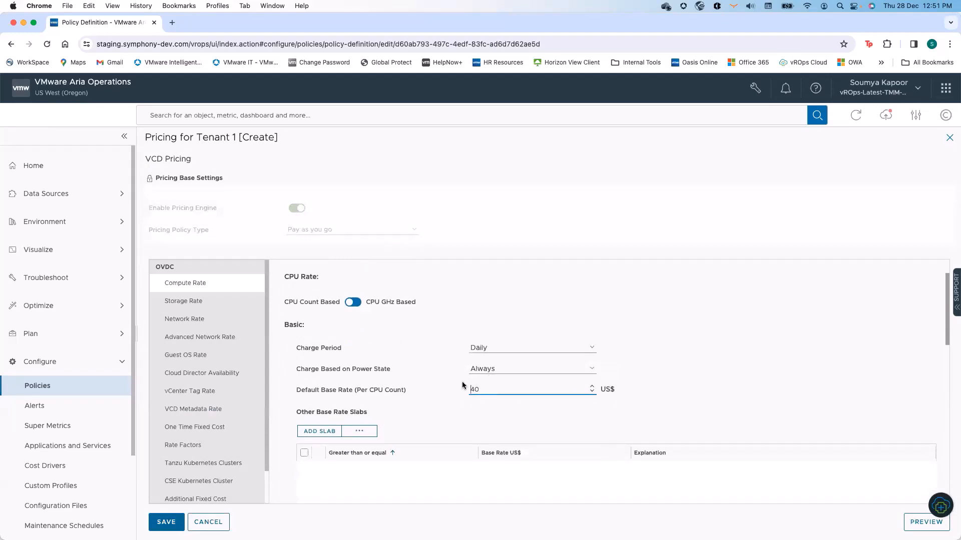
left_click_drag(482, 389, 450, 384)
type("20")
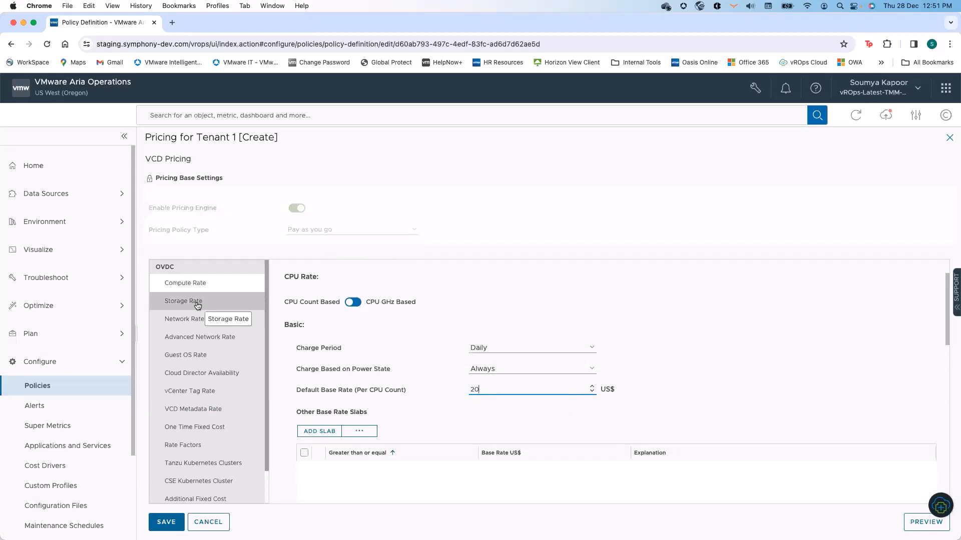
Switch the CPU rate to CPU GHz based and set the default base rate per GHz to 10 US$.
left_click(352, 303)
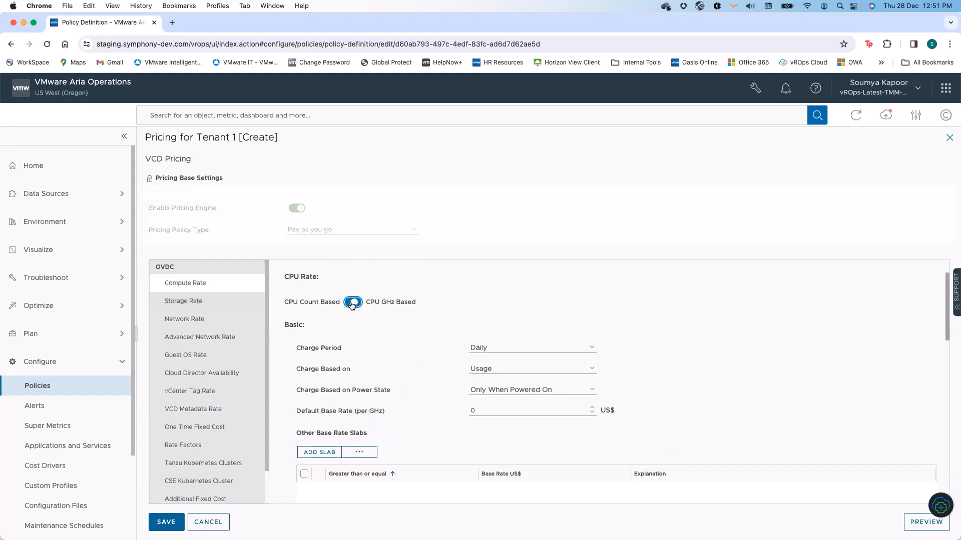
left_click(485, 407)
type("1")
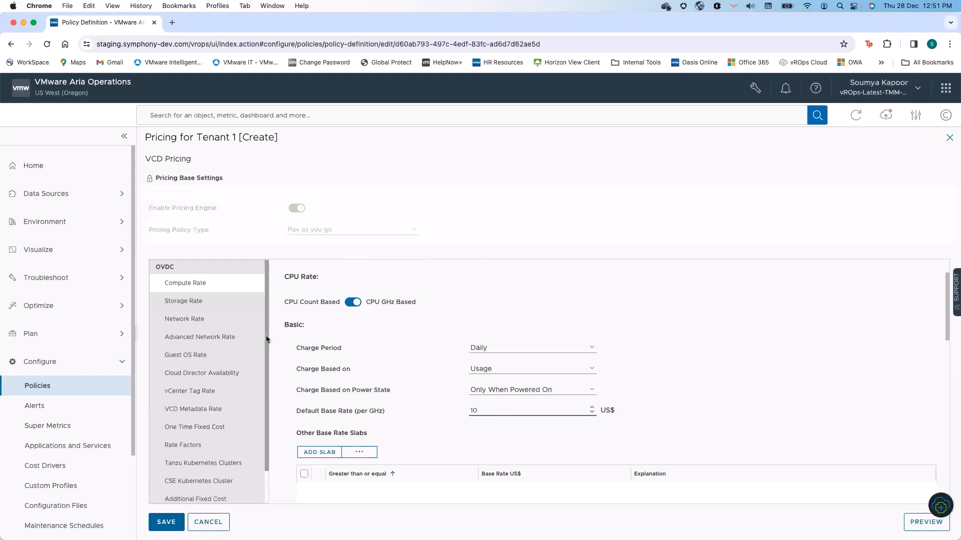
Review the Storage, Network, Advanced Network, Cloud Director Availability, One Time Fixed Cost, Rate Factors and Tanzu Kubernetes Clusters pricing sections.
left_click(222, 301)
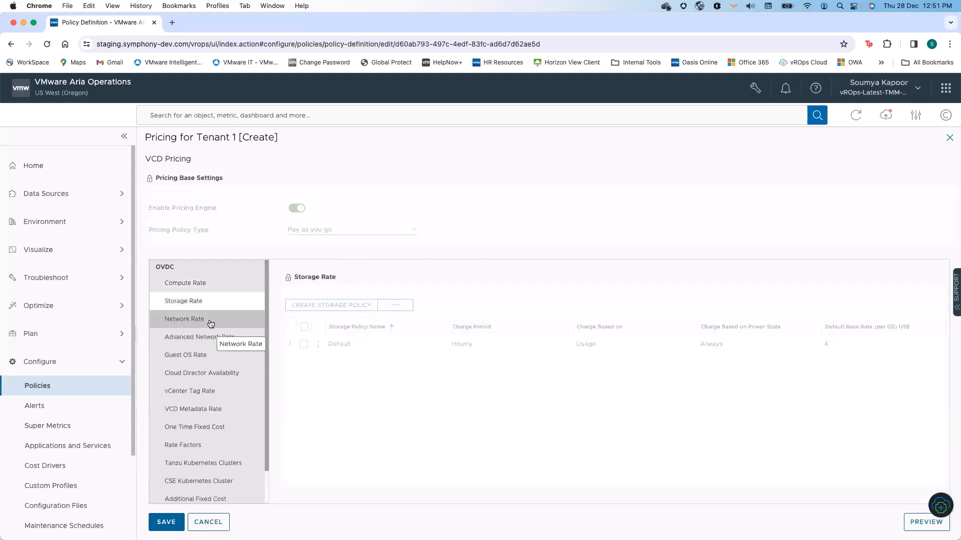
left_click(210, 324)
left_click(203, 338)
scroll(203, 343, "down", 1)
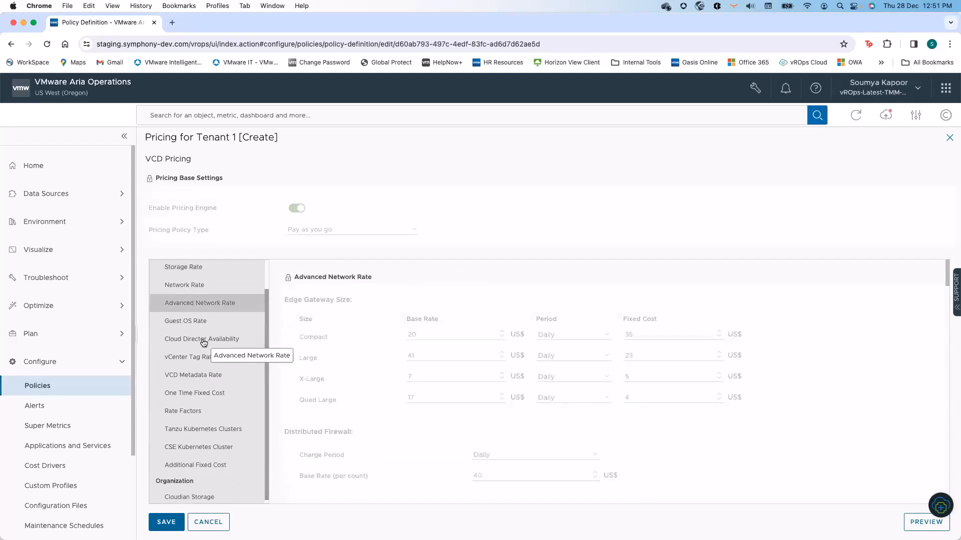
left_click(204, 342)
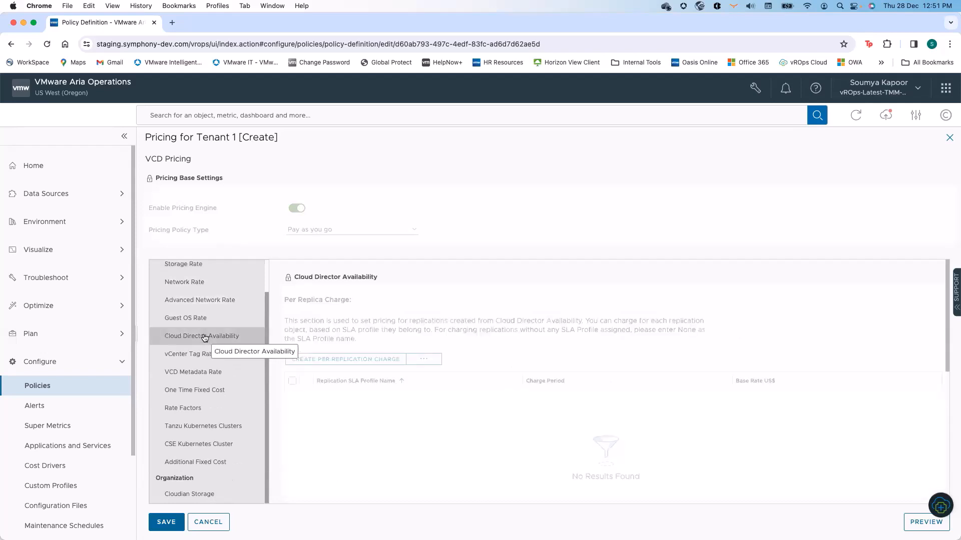
left_click(190, 390)
left_click(186, 408)
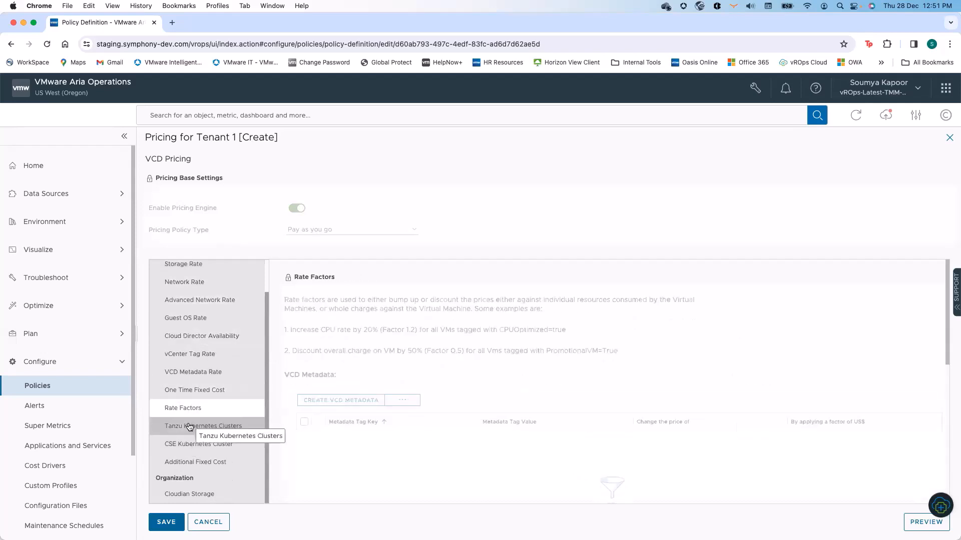
left_click(189, 426)
Unlock the organization's Cloudian Storage rate for local definition and save the VCD pricing.
left_click(175, 495)
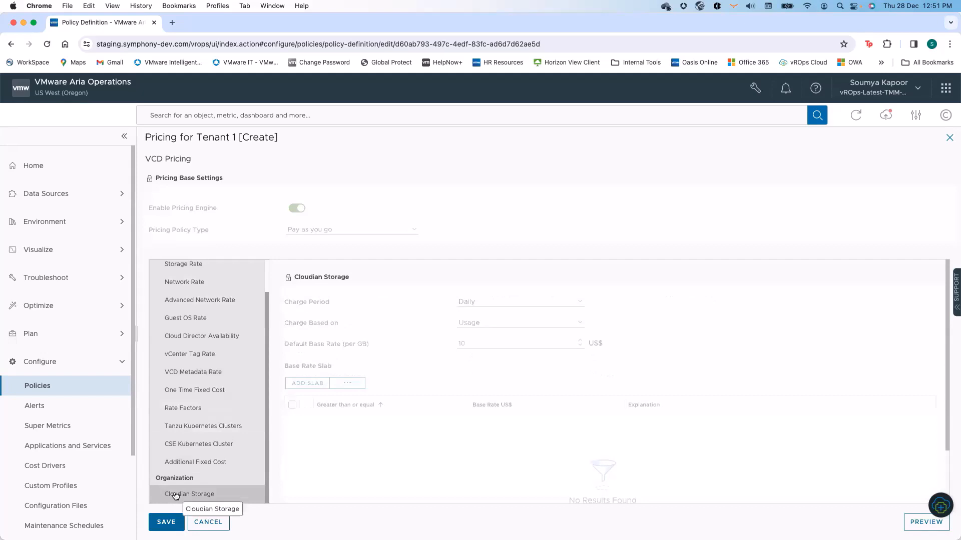
left_click(288, 279)
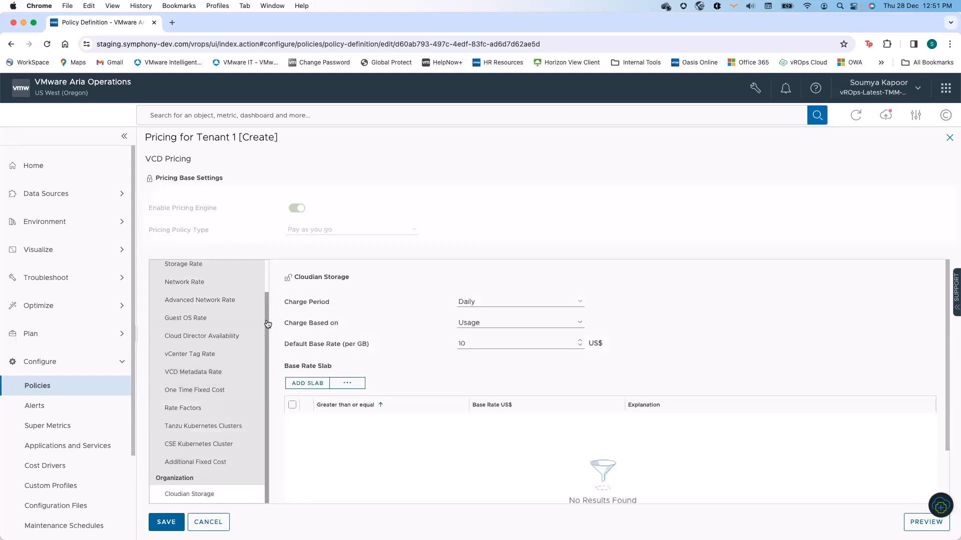
left_click(166, 524)
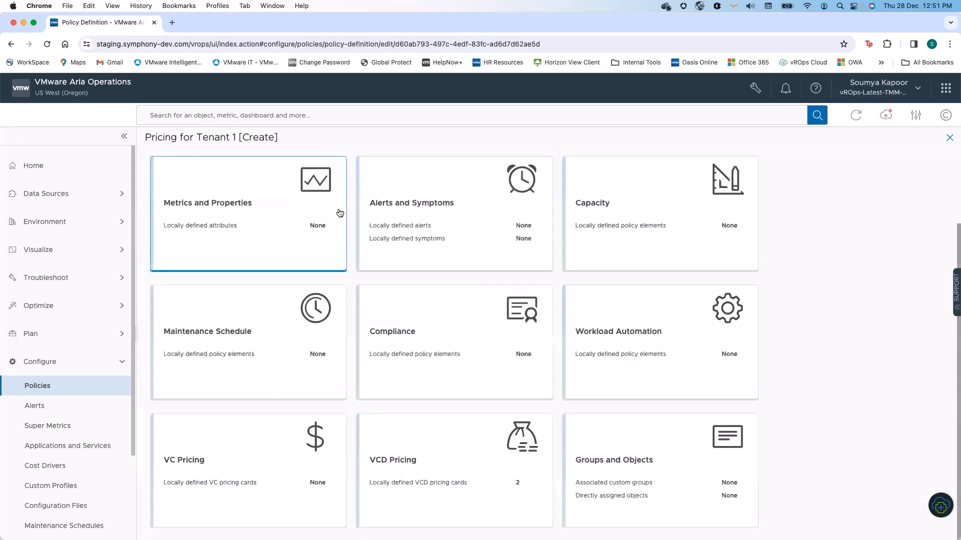
Return to the VMware Cloud Director launchpad and open Pricing Policy Assignment.
left_click(52, 172)
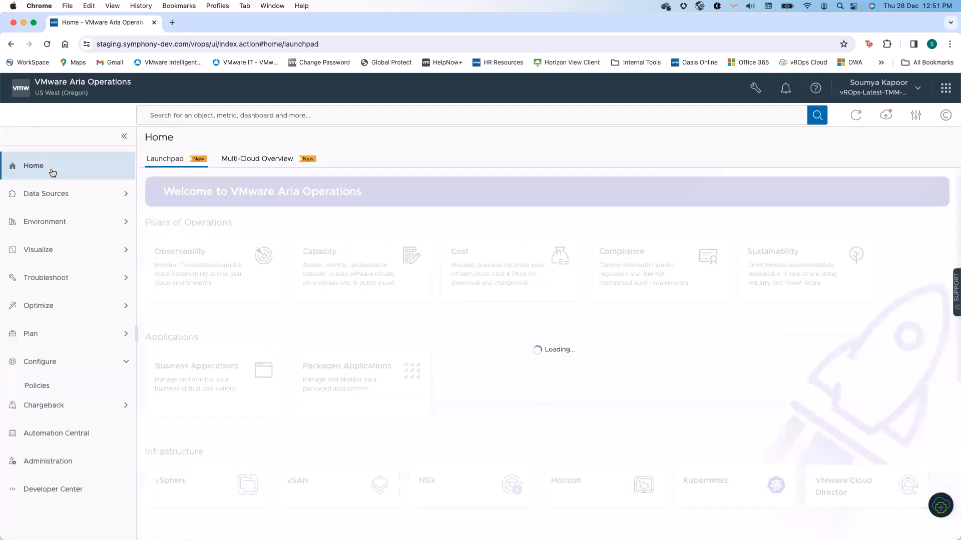
scroll(245, 481, "down", 5)
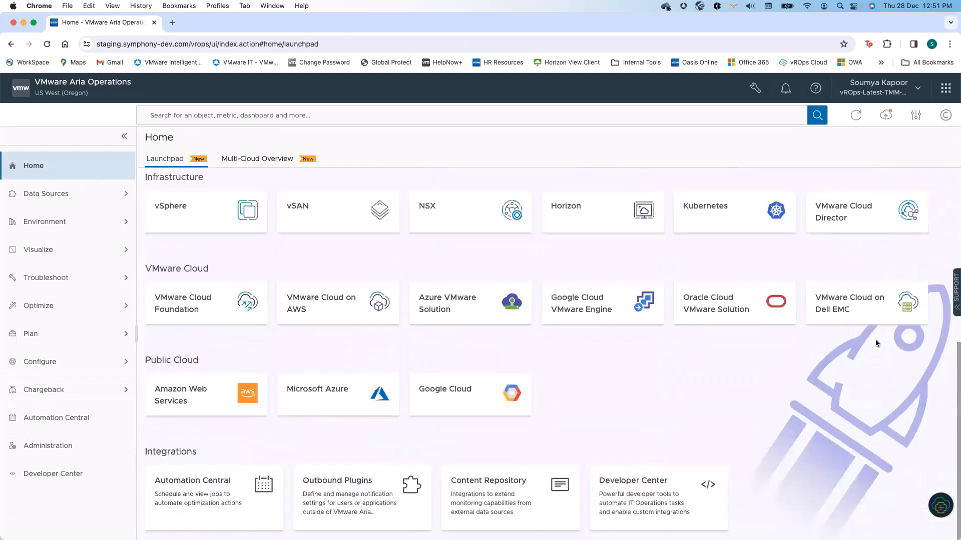
left_click(873, 213)
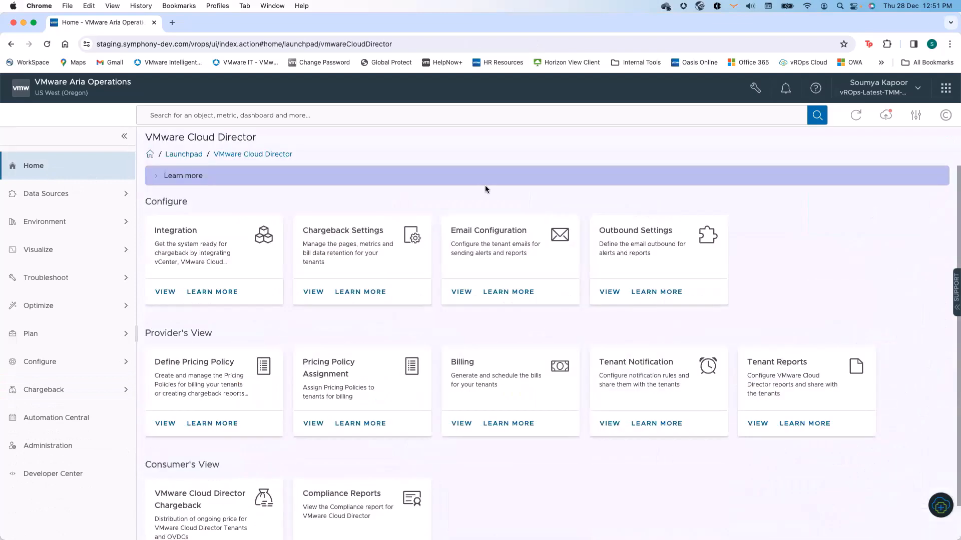
left_click(317, 424)
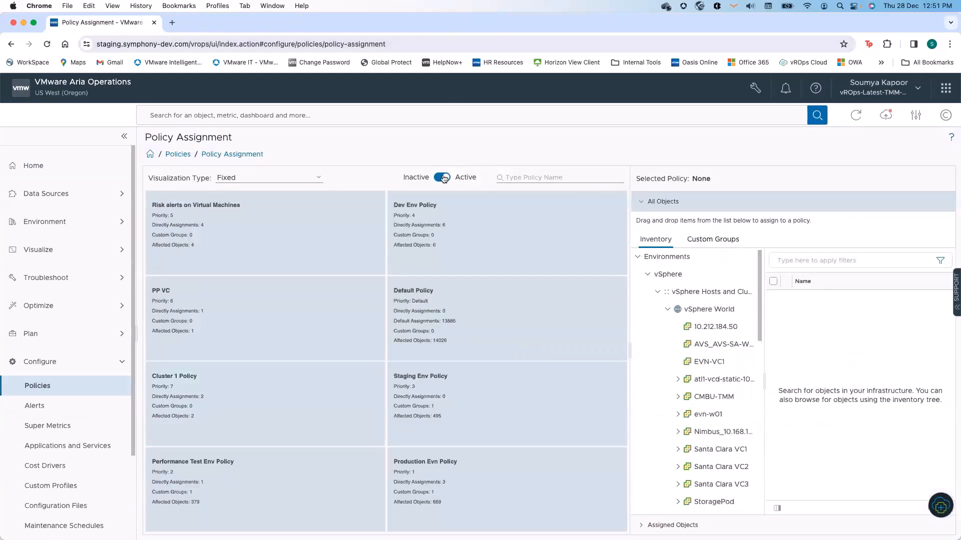
Show the inactive policies and filter them by the name "tenant 1".
left_click(442, 177)
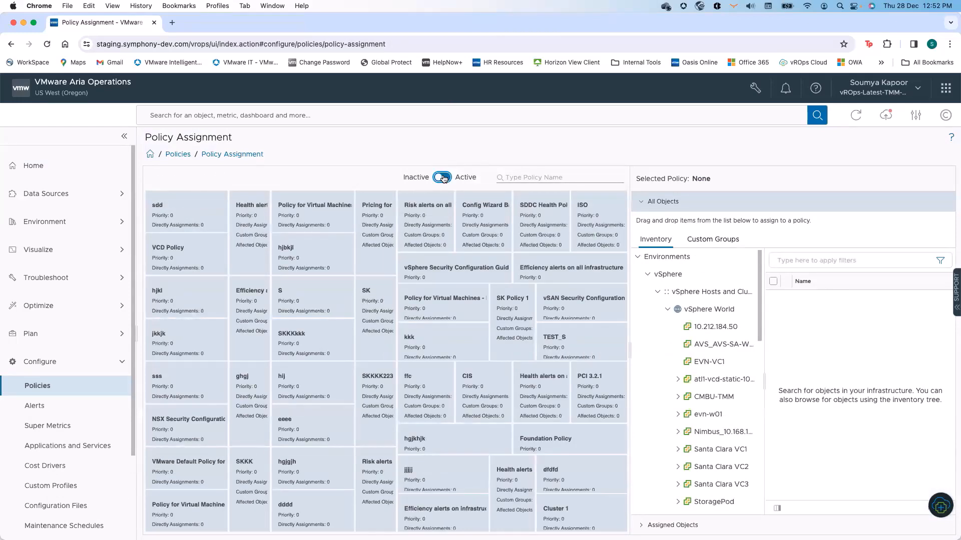
left_click(439, 179)
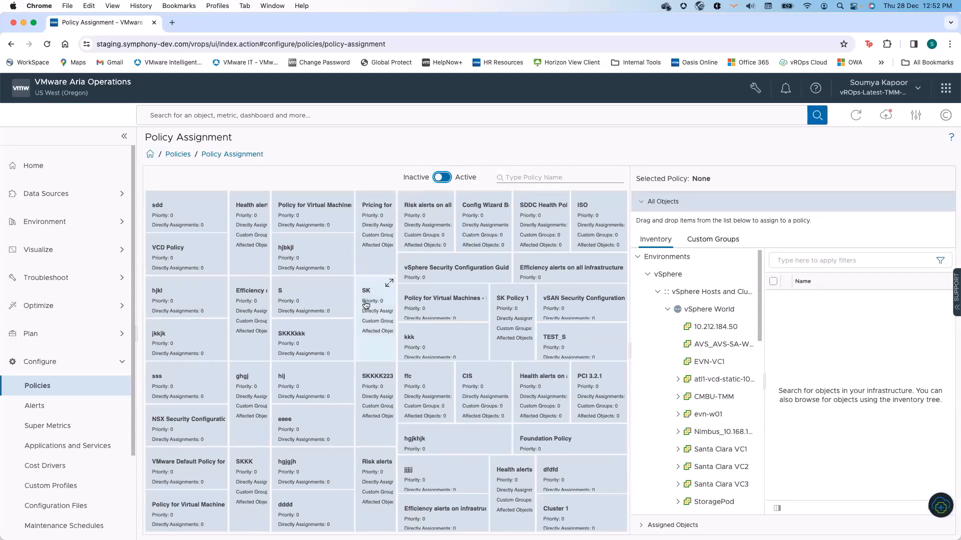
left_click(536, 177)
type("tea")
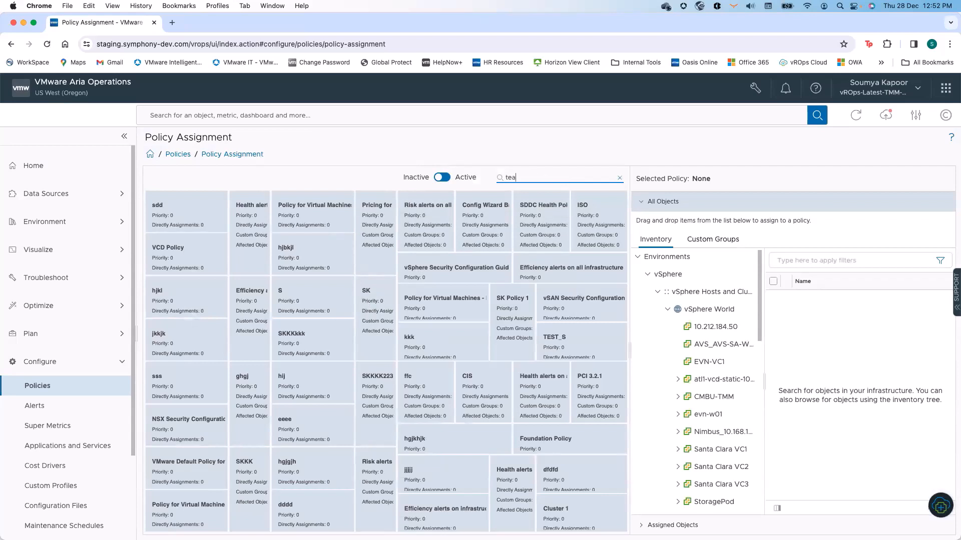
key("BackSpace")
key("BackSpace")
key("BackSpace")
type("enant 1")
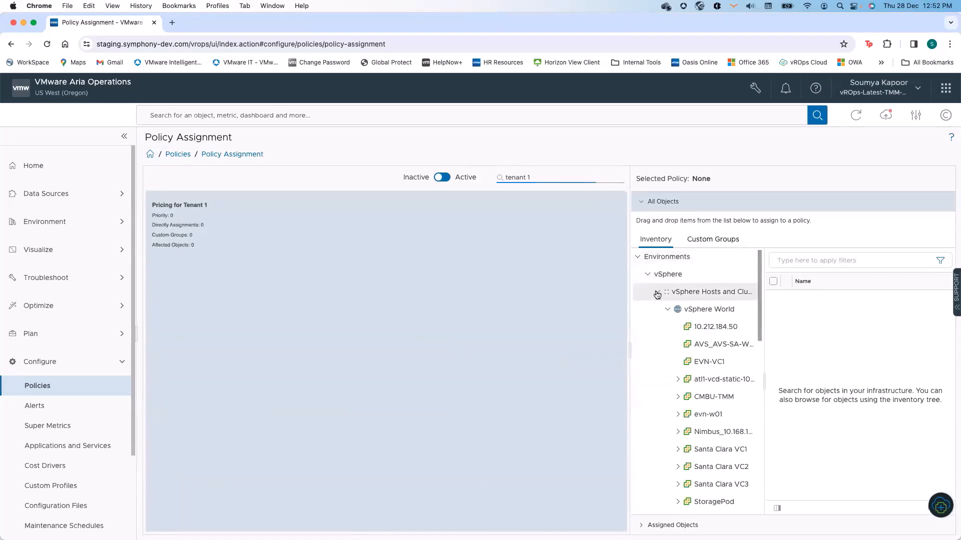
Expand the VMware Cloud Director inventory through VCD Provider to VCD World, and list the objects of the 10.218.63.238 instance.
left_click(654, 292)
scroll(641, 412, "down", 2)
scroll(641, 412, "down", 3)
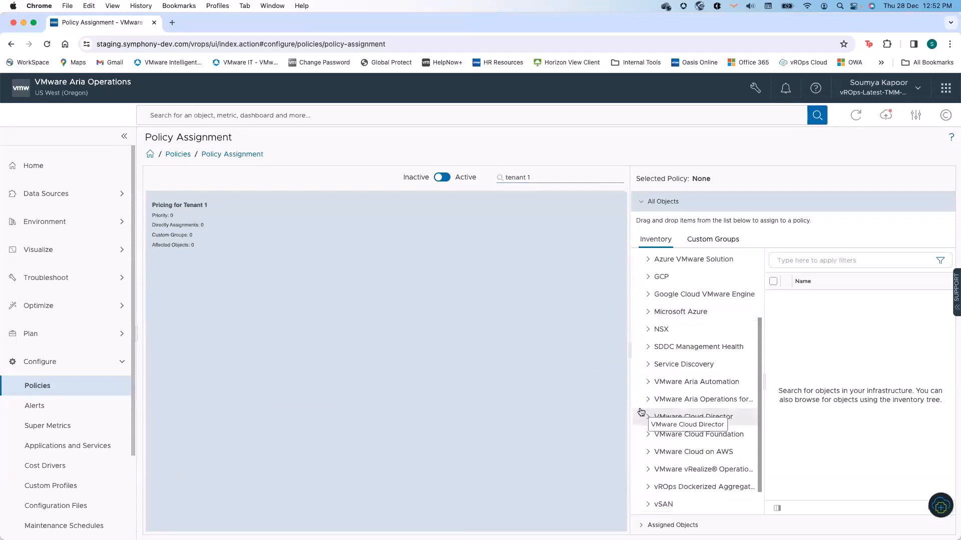
left_click(649, 384)
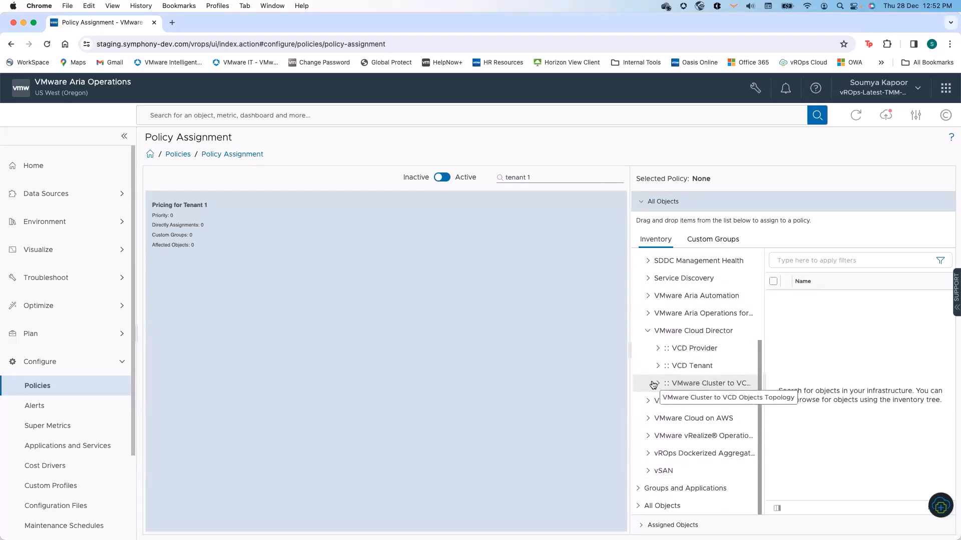
left_click(658, 350)
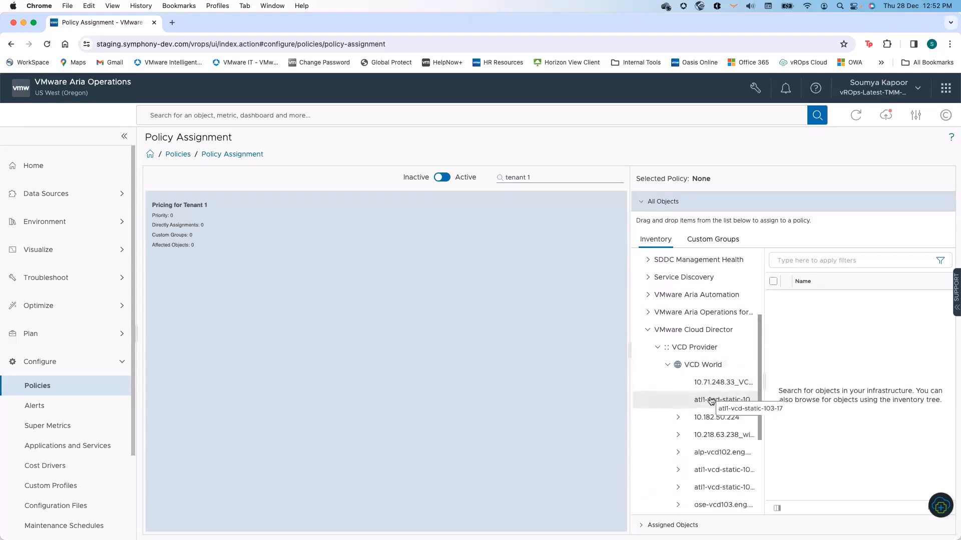
left_click(717, 434)
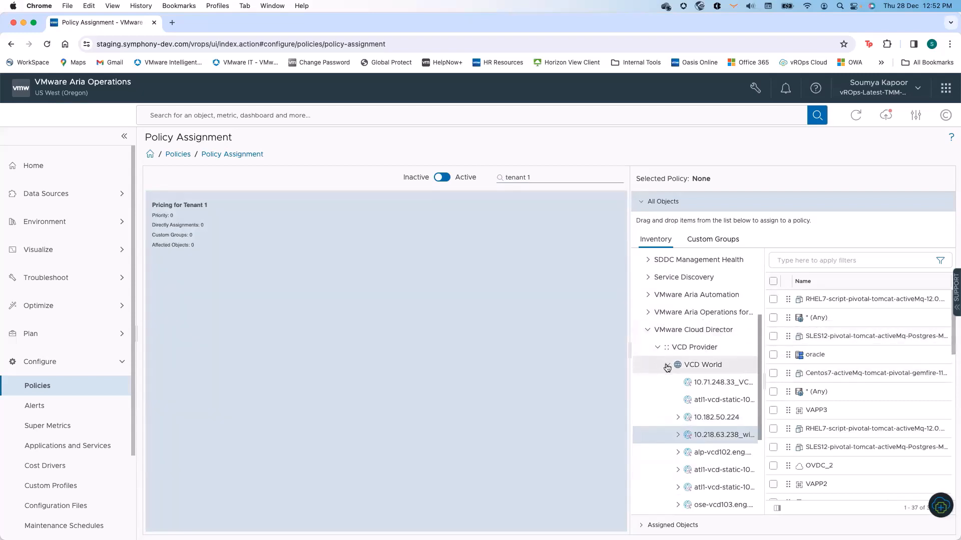
Collapse the provider's VCD World, and expand VCD Tenant through VCD World to the organizations under 10.182.50.224.
left_click(667, 367)
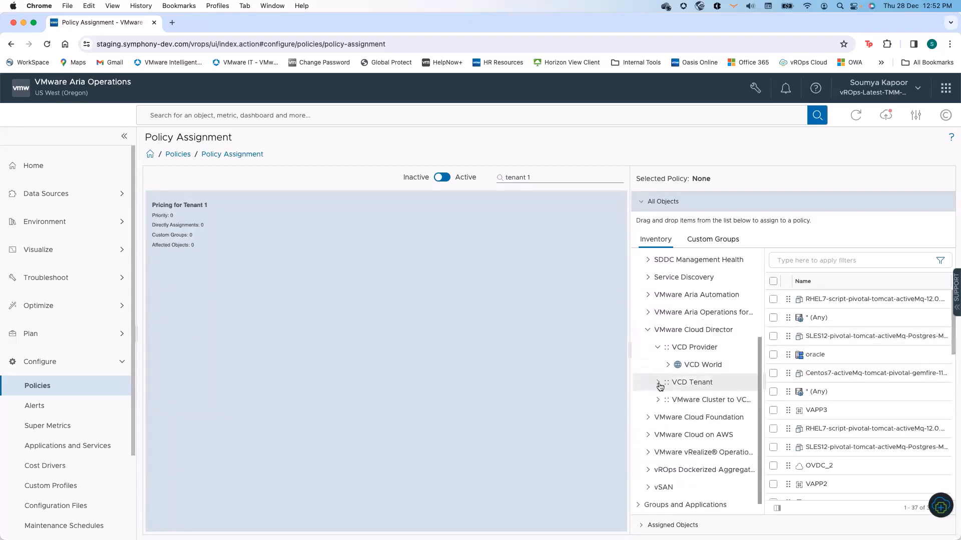
left_click(658, 382)
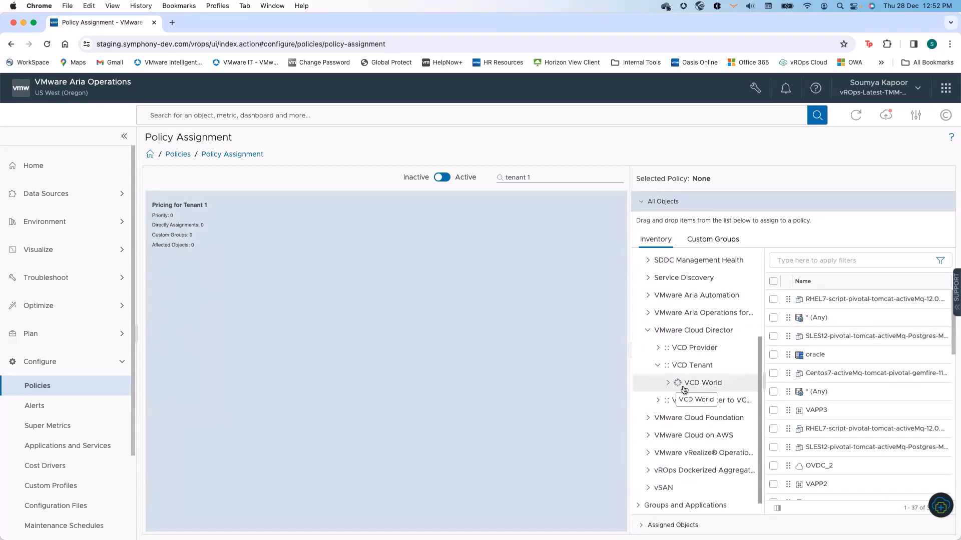
left_click(668, 383)
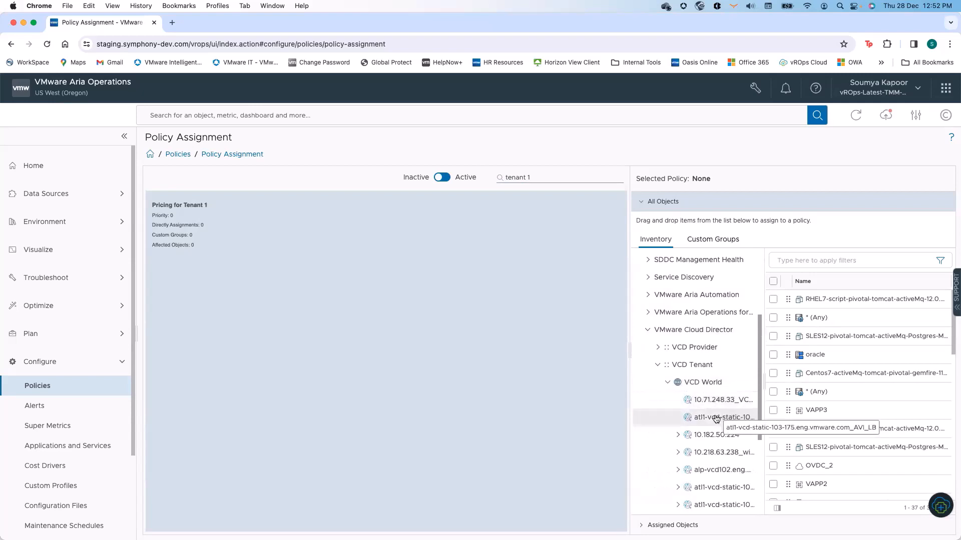
left_click(678, 435)
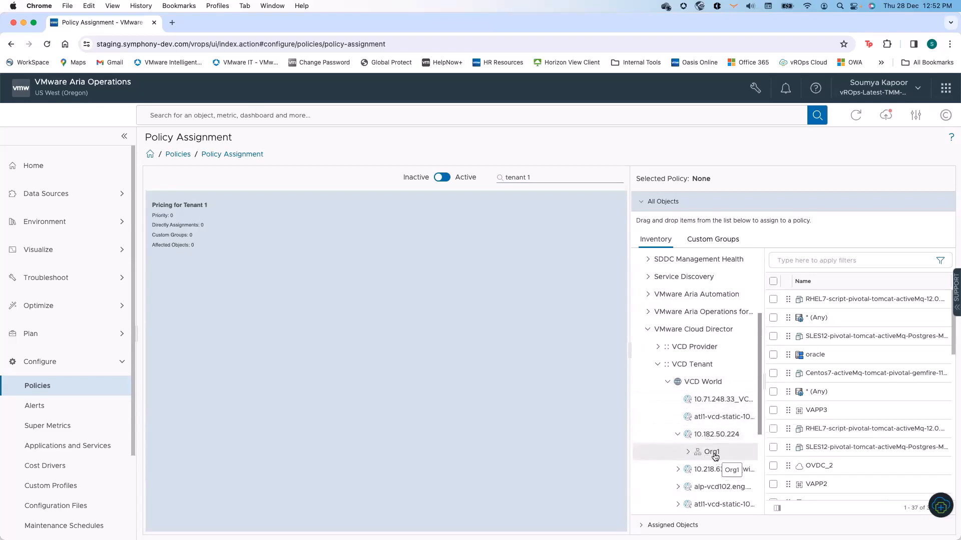
Expand Org1 and assign its Org1VDC to the Pricing for Tenant 1 policy, applying the change only to this object.
left_click(688, 452)
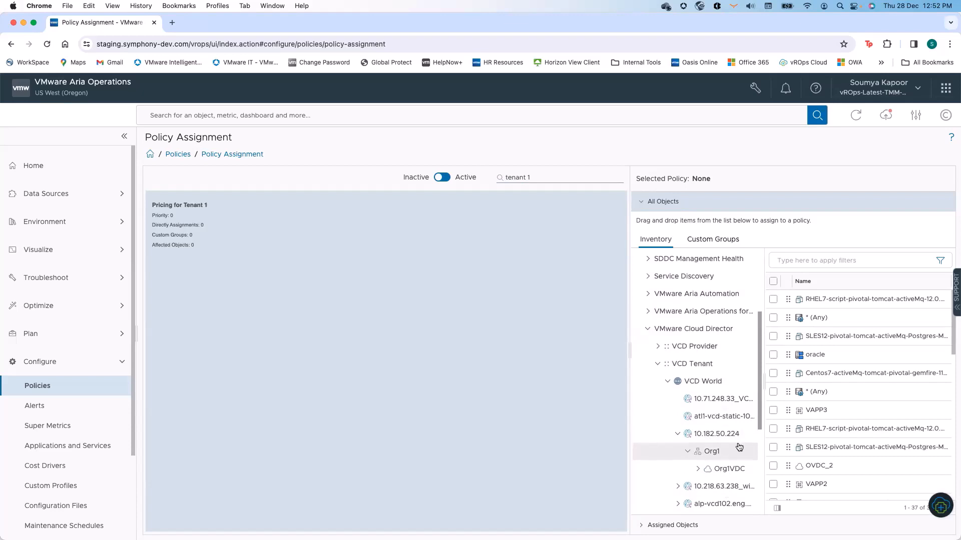
scroll(735, 446, "down", 1)
left_click_drag(730, 446, 470, 350)
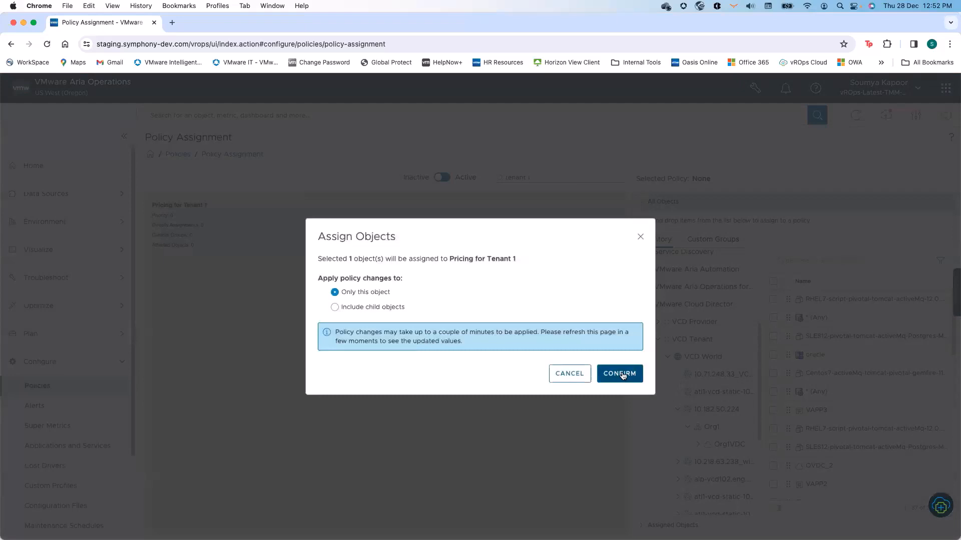
left_click(621, 375)
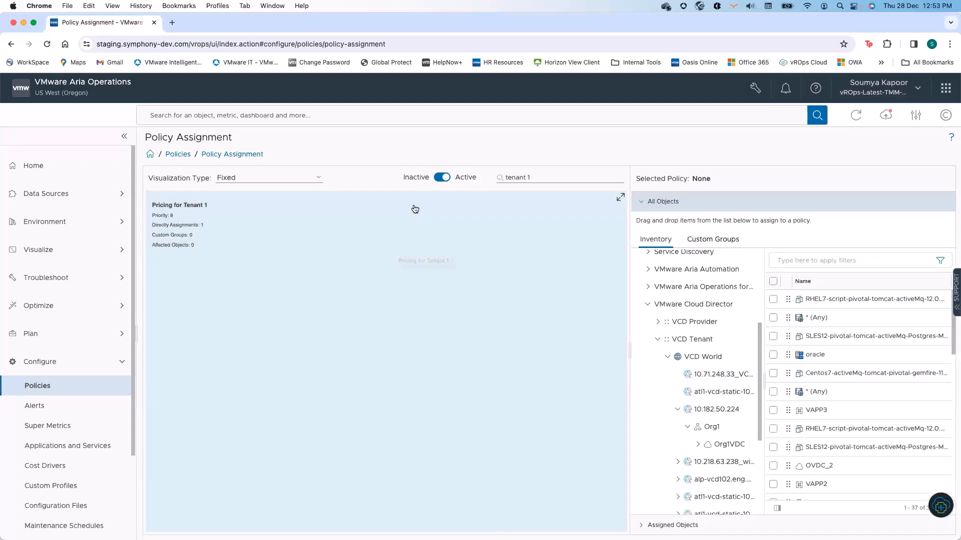
Show the inactive policies and clear the policy name filter.
left_click(447, 181)
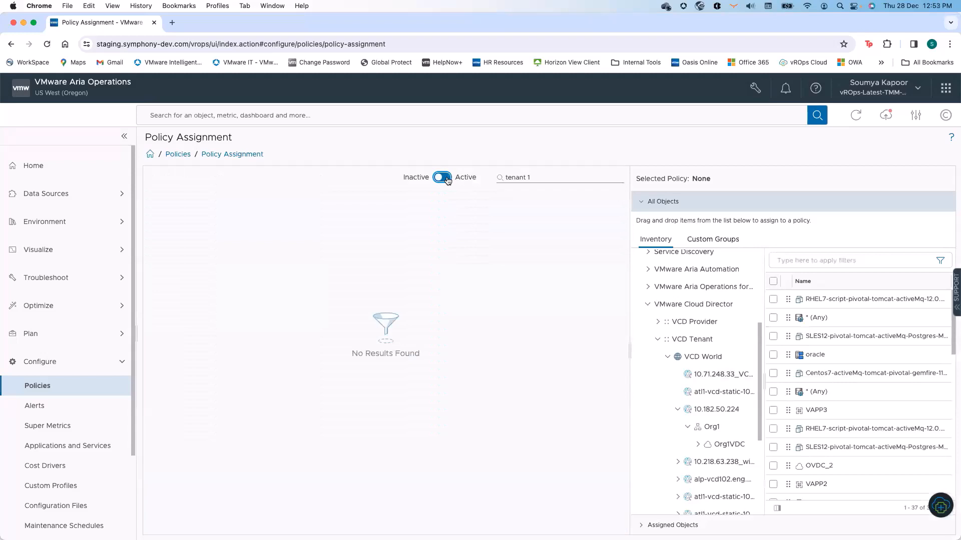
left_click_drag(532, 178, 475, 165)
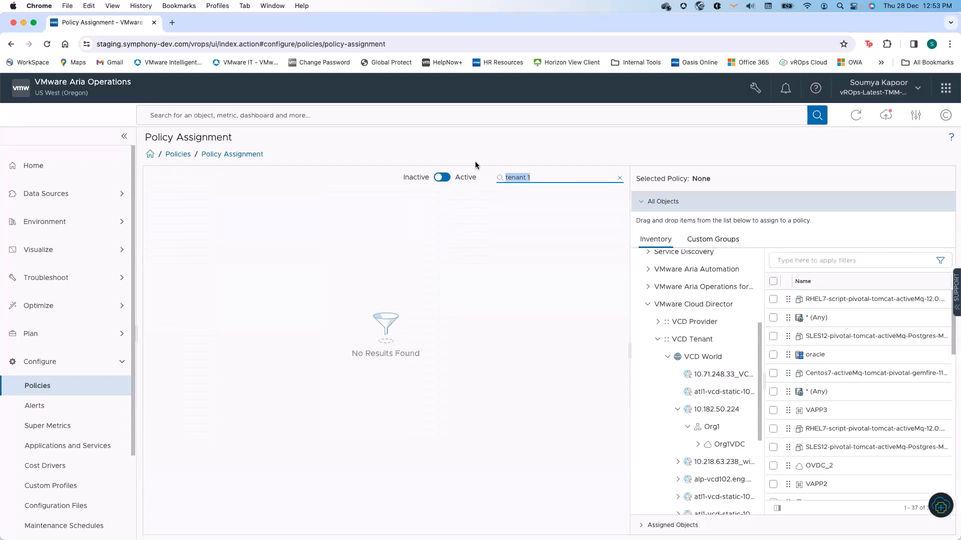
key("BackSpace")
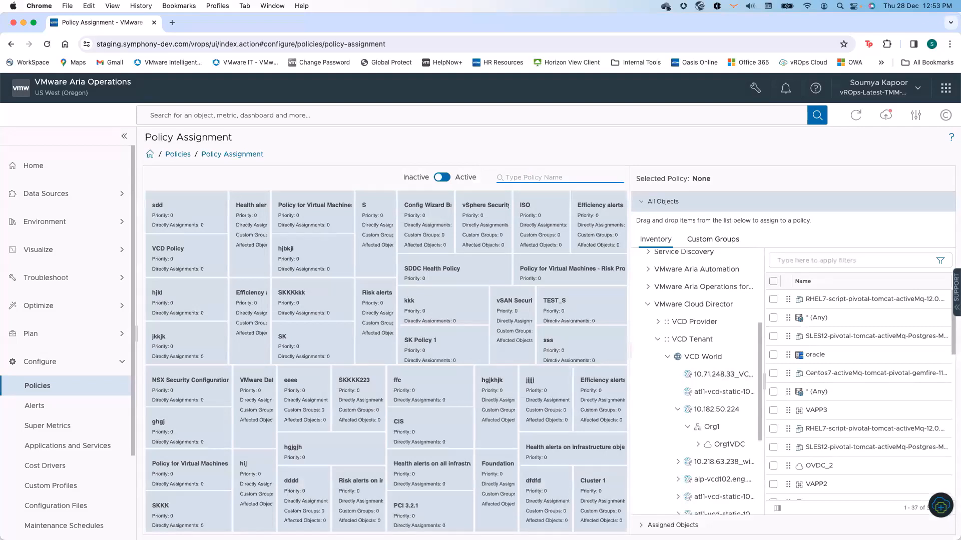
Return to the VMware Cloud Director launchpad and open Billing.
left_click(33, 165)
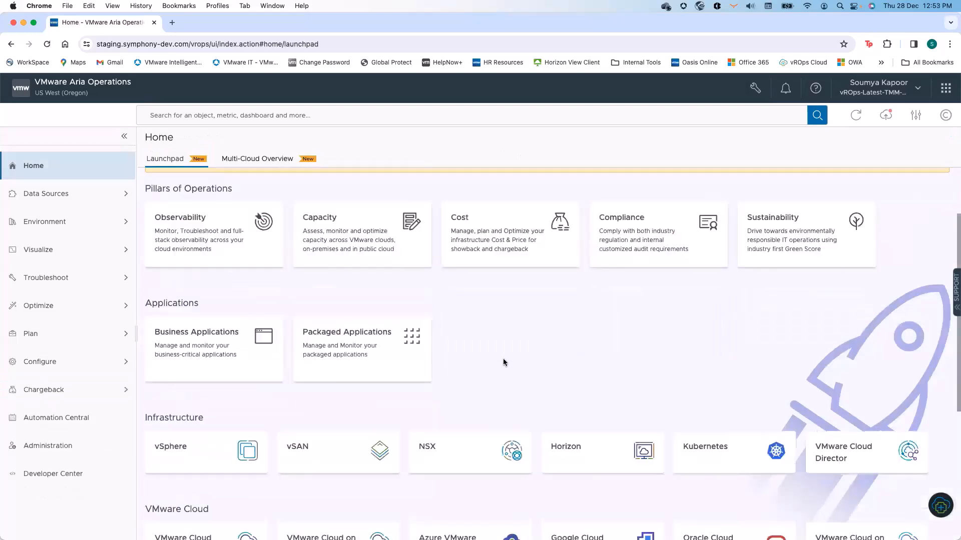
scroll(525, 350, "down", 5)
left_click(853, 219)
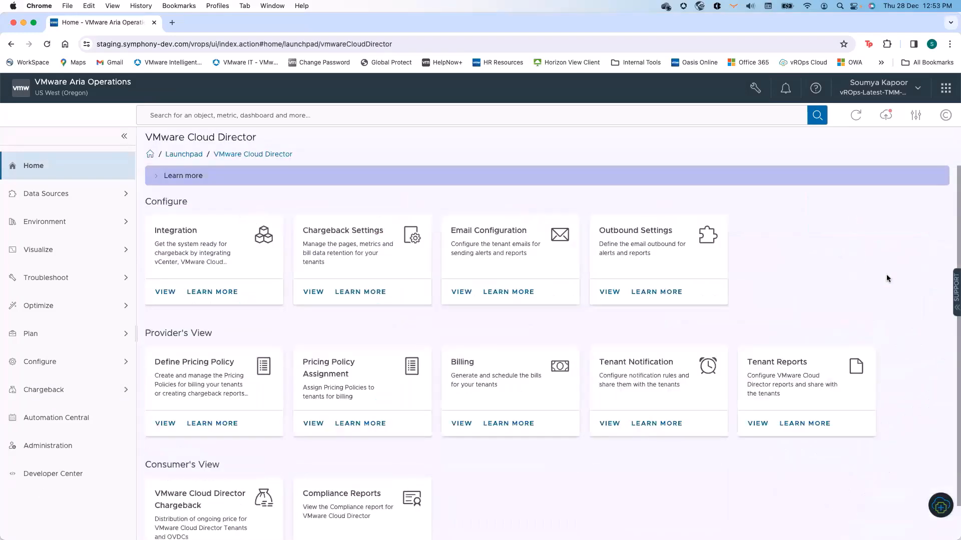
left_click(462, 425)
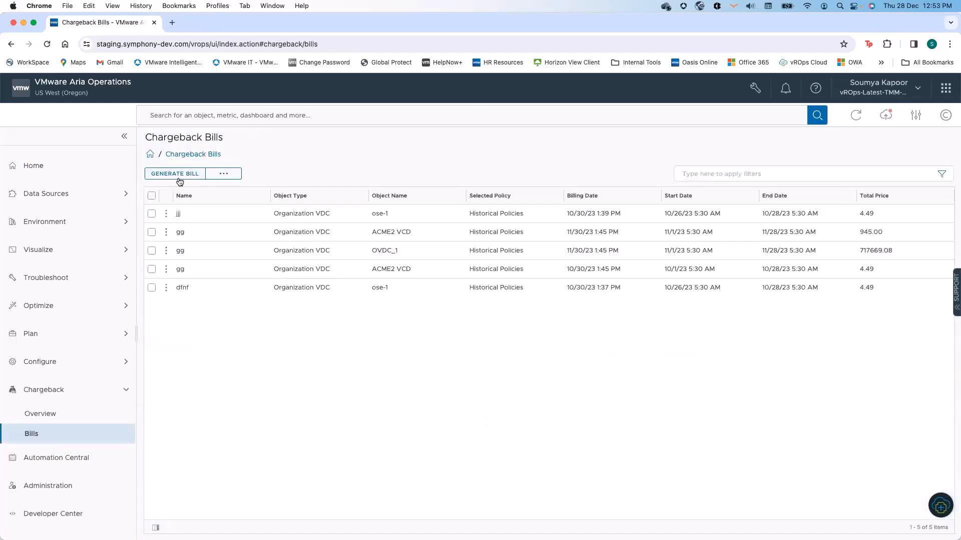
Start generating a bill named "On demand bill for tenant1" with the description "Test bill".
left_click(179, 175)
left_click(224, 208)
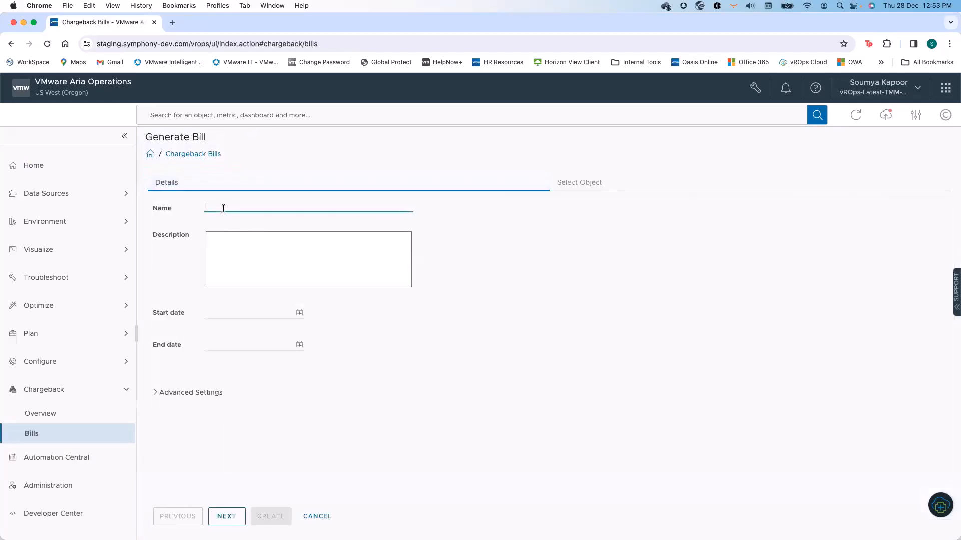
type("On demand bill")
type("for tenatnt1")
left_click(253, 264)
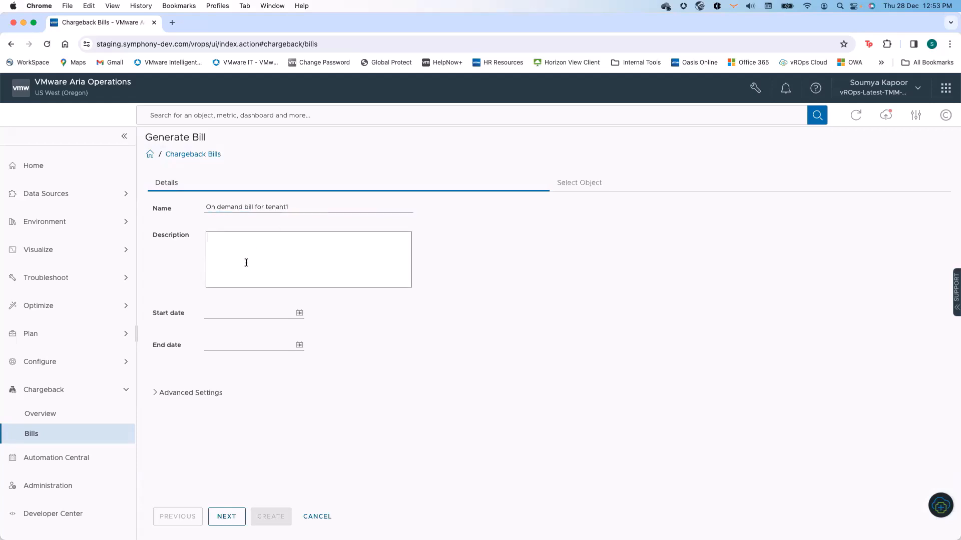
type("Test bill")
Set the bill's start date to 12/26/23 and end date to 12/28/23, and continue to the object selection.
left_click(300, 313)
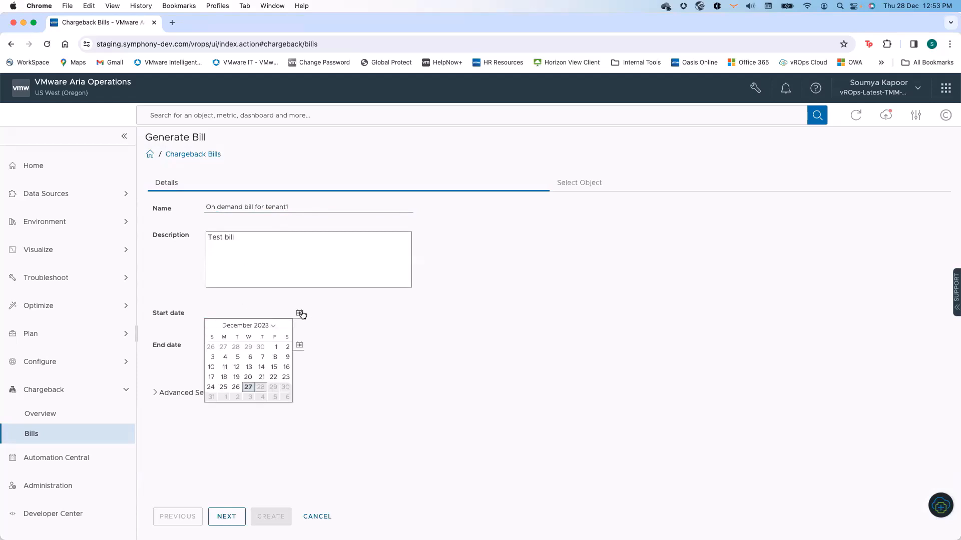
left_click(275, 348)
left_click(299, 344)
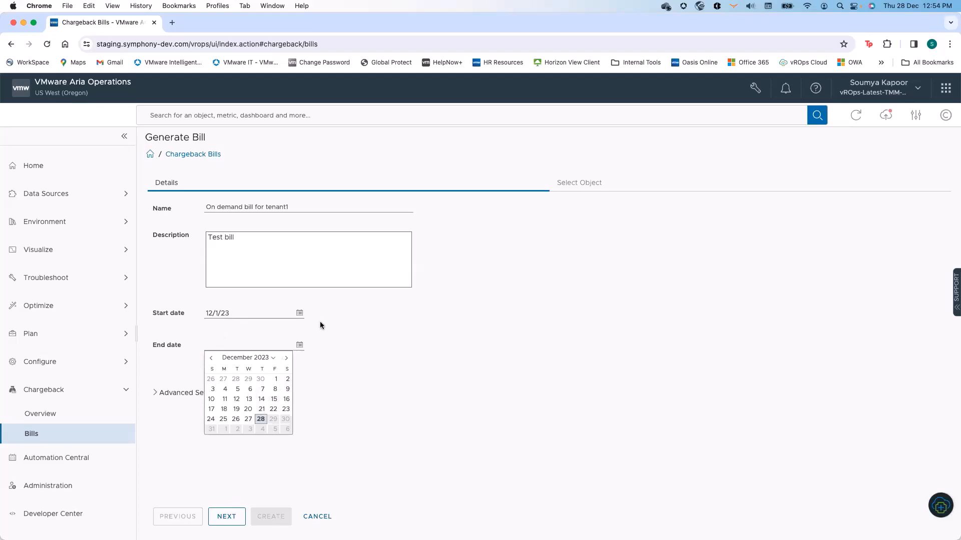
left_click(300, 313)
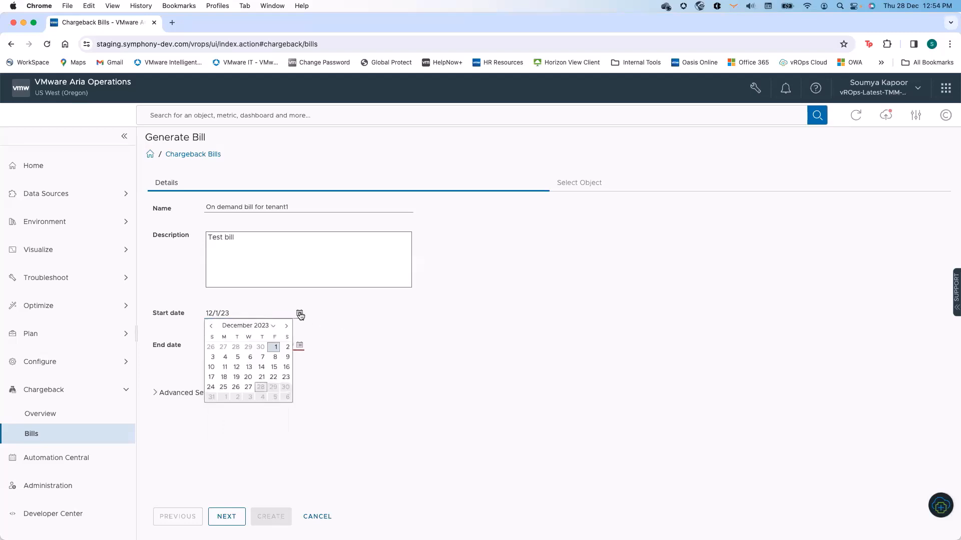
left_click(236, 388)
left_click(300, 346)
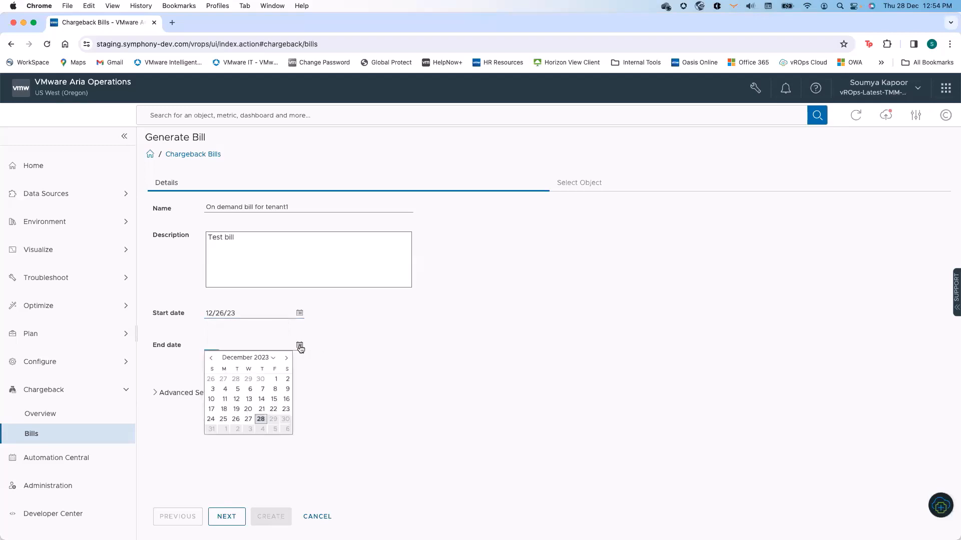
left_click(260, 420)
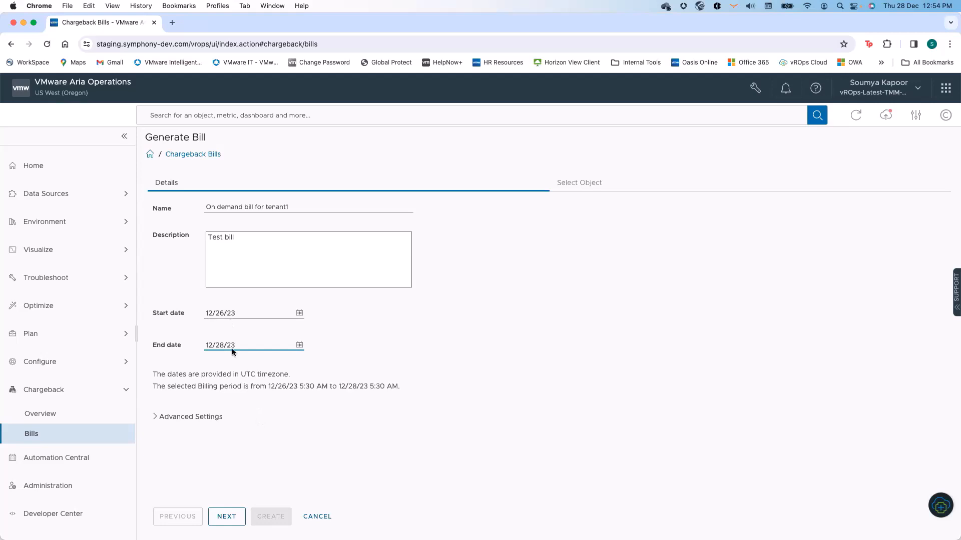
left_click(227, 520)
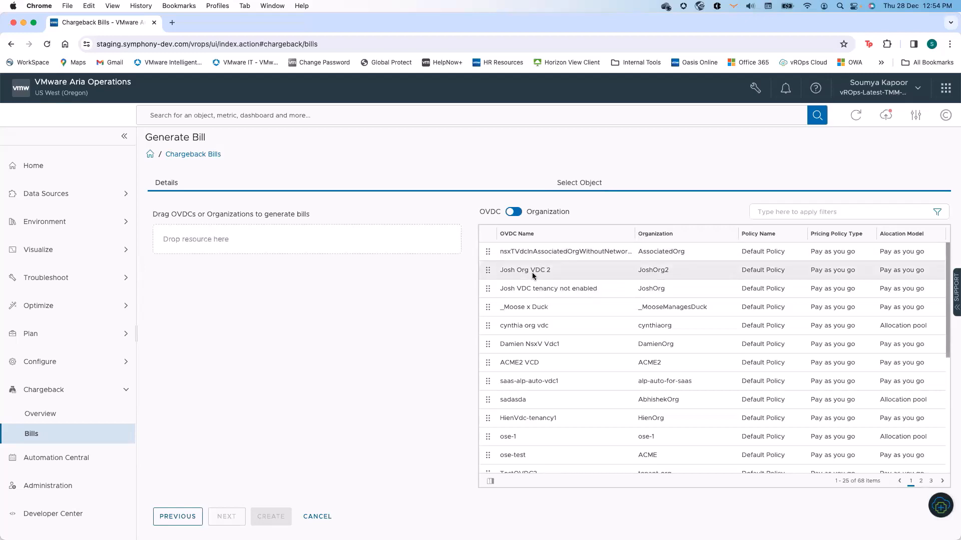
Add the first two listed OVDCs to the bill and create it.
left_click_drag(534, 276, 402, 245)
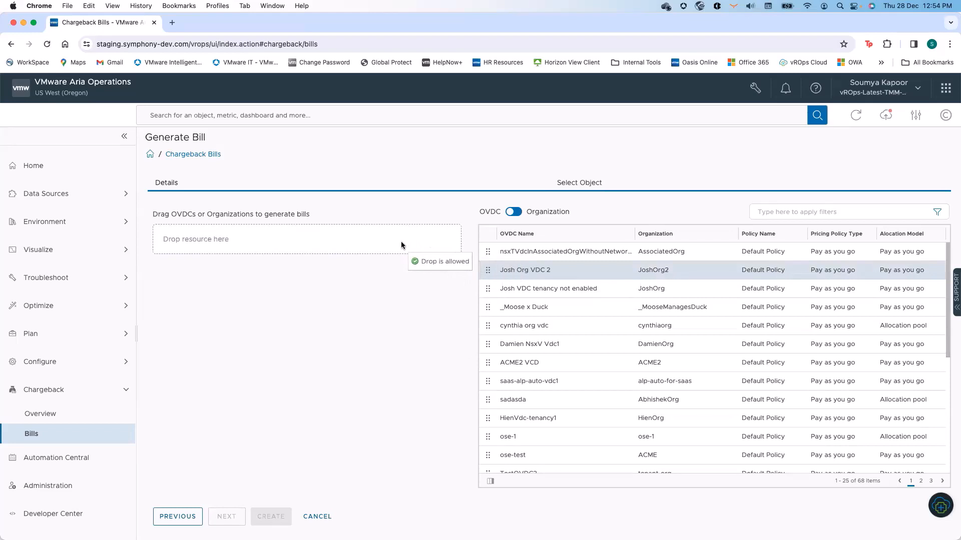
left_click_drag(401, 244, 401, 244)
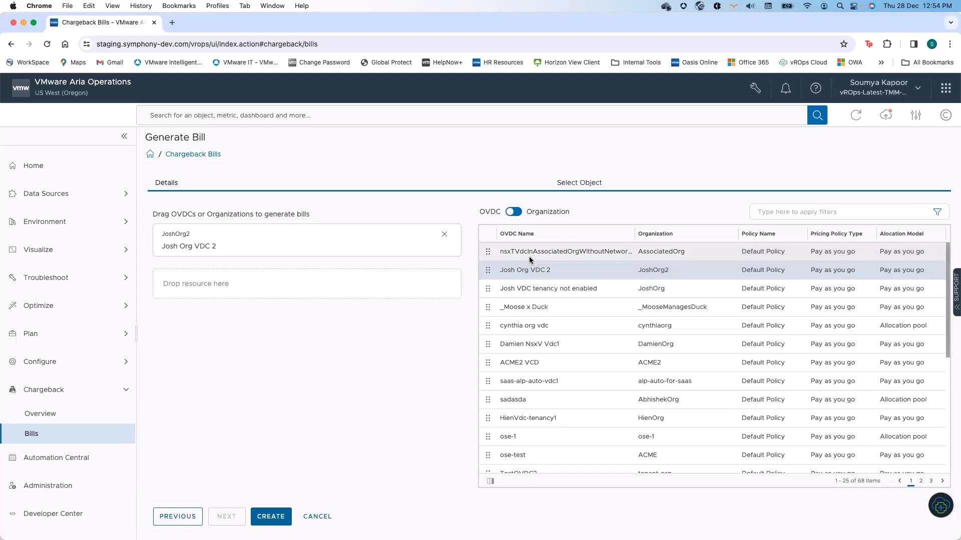
left_click_drag(509, 255, 386, 269)
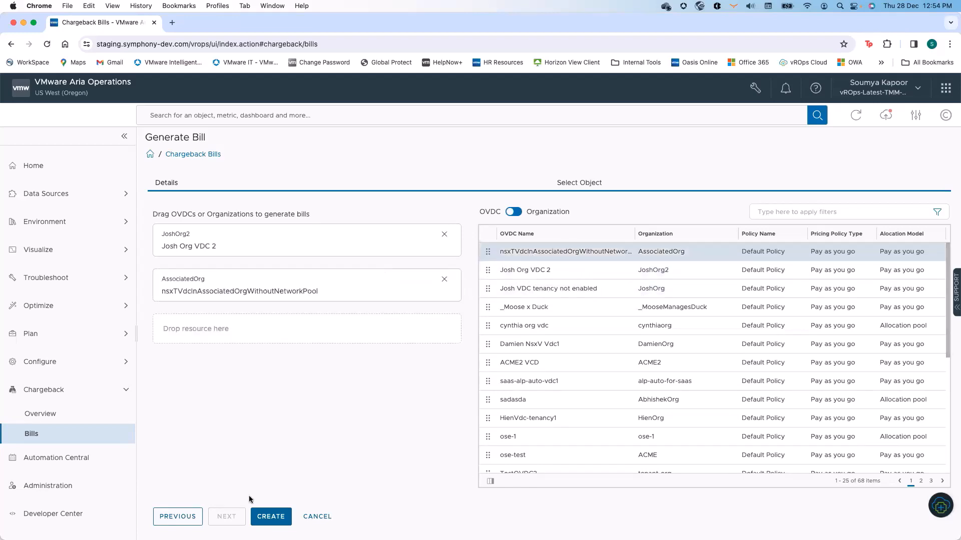
left_click(272, 517)
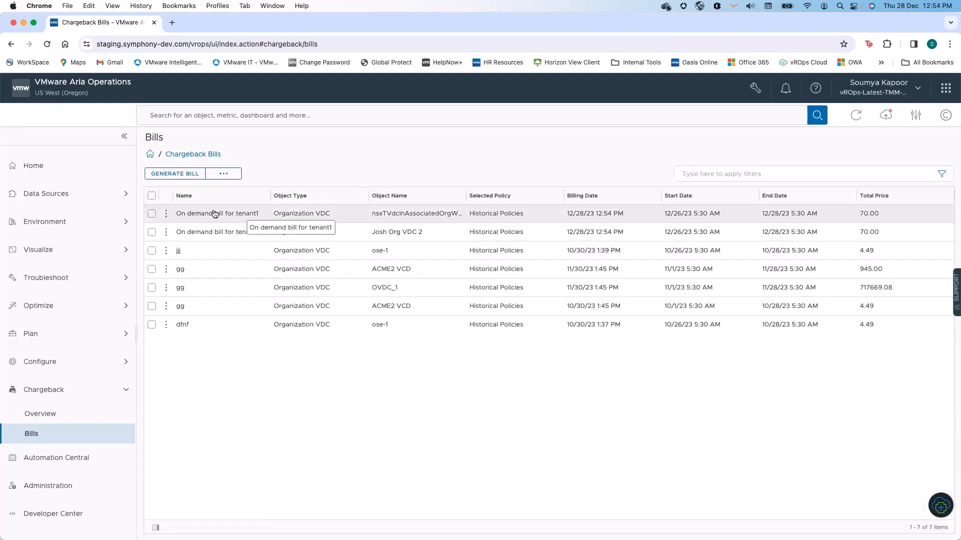
Open the newest "On demand bill for tenant1" entry and examine its billing details and price summary.
left_click(167, 214)
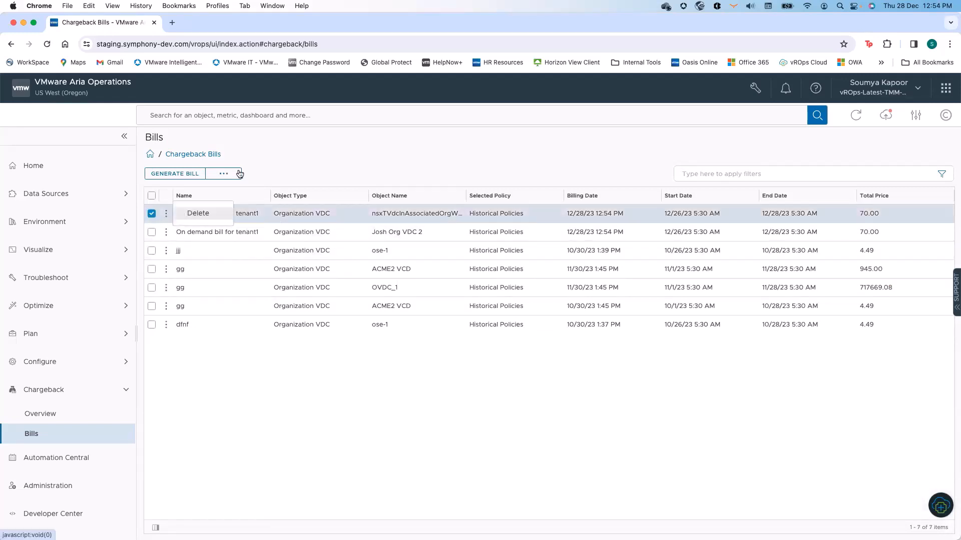
left_click(228, 176)
left_click(166, 217)
left_click(253, 217)
left_click(254, 217)
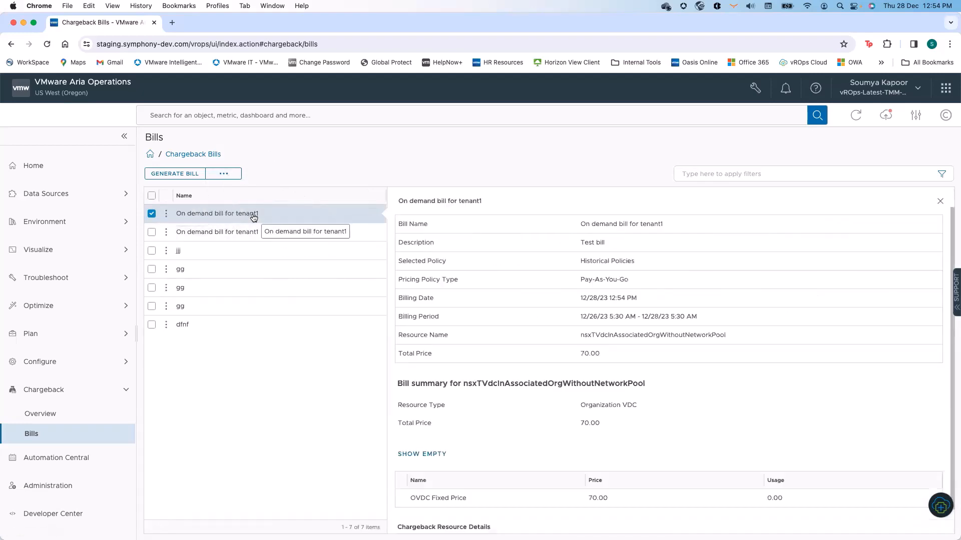
scroll(596, 366, "down", 1)
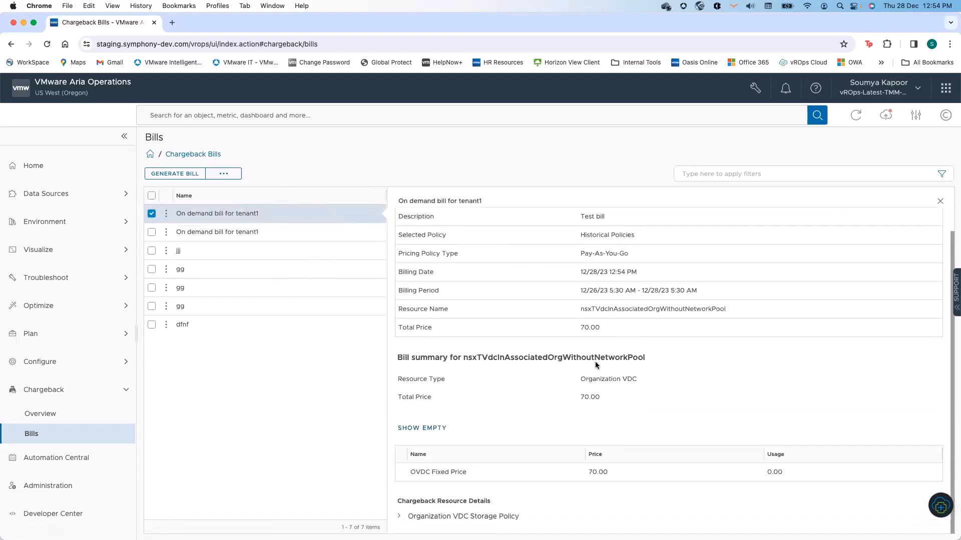
scroll(596, 365, "up", 1)
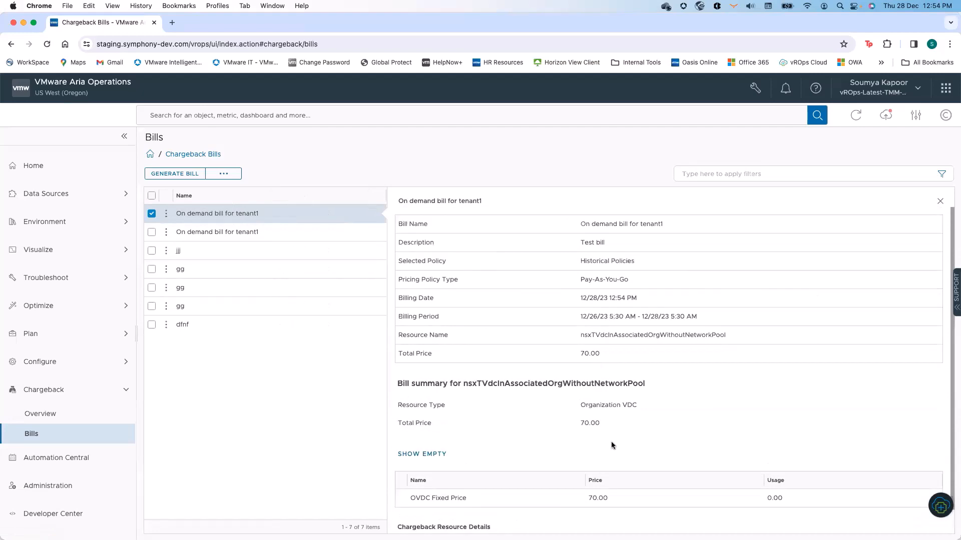
Start a scheduled bill job named "Monthly schedule" and continue to its object selection.
left_click(227, 175)
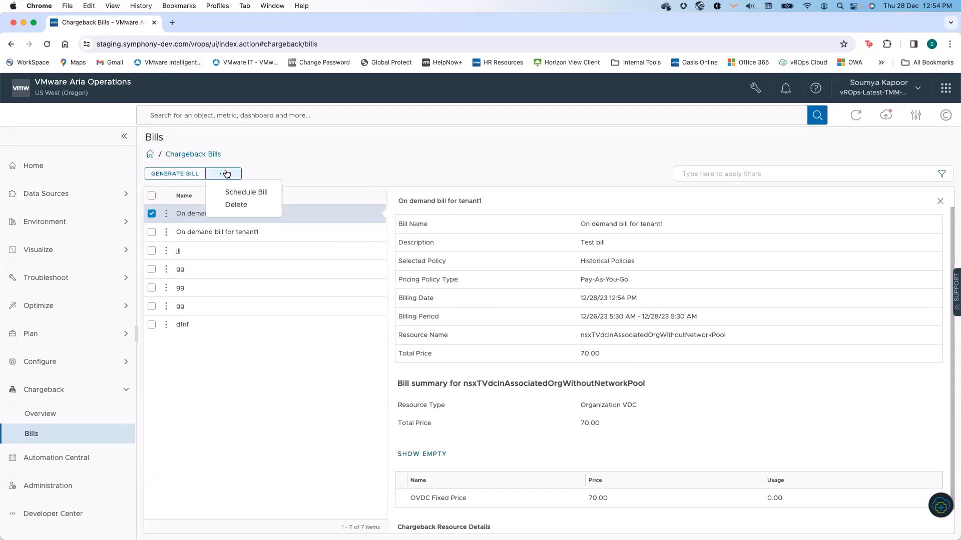
left_click(230, 192)
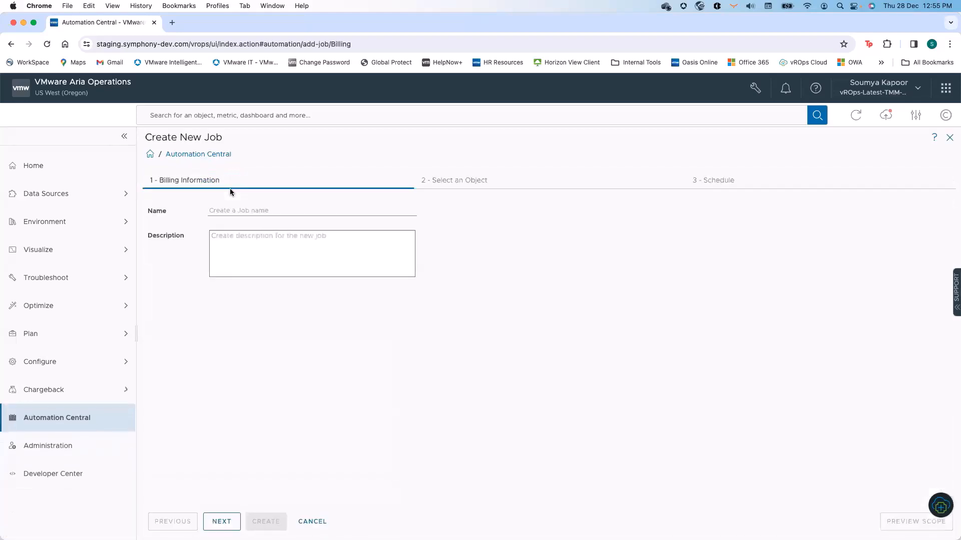
left_click(230, 211)
type("Monthly s")
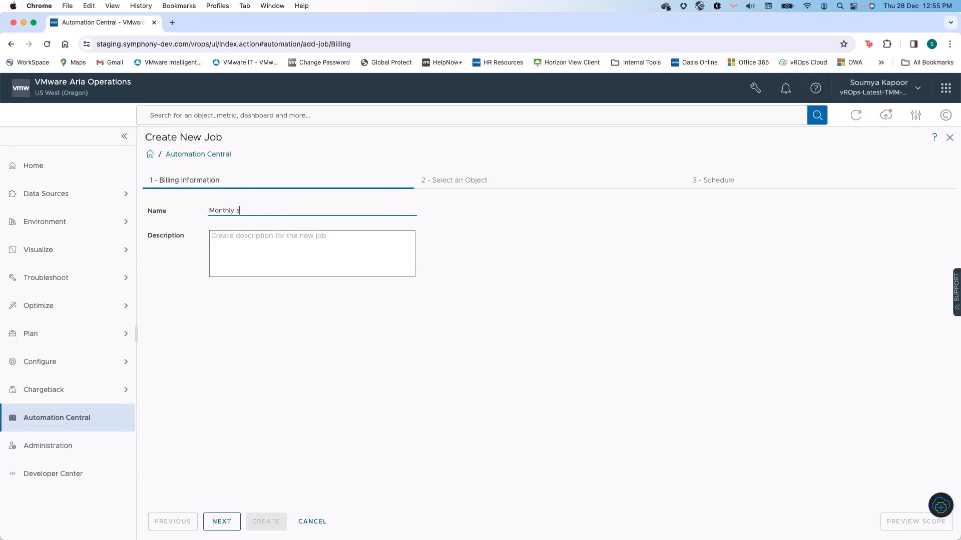
type("chedule")
left_click(221, 521)
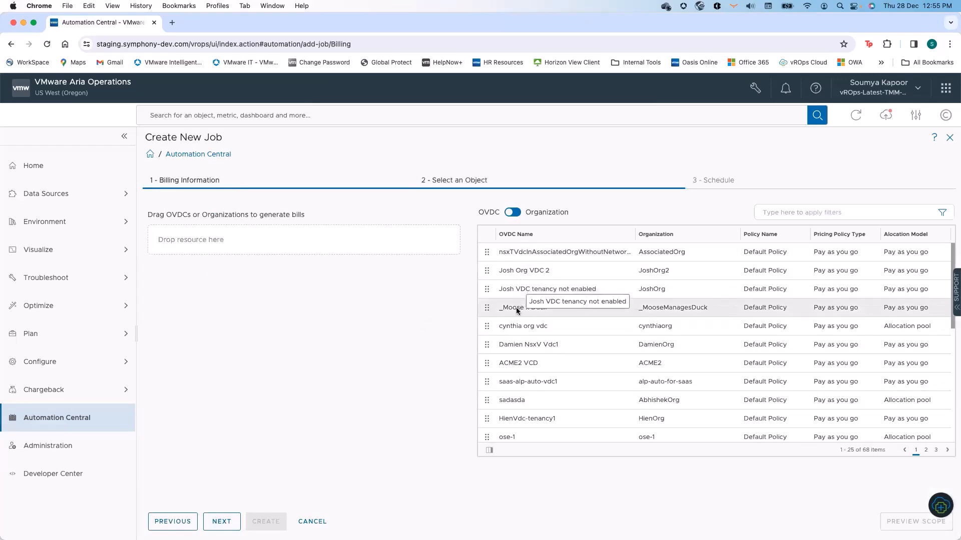
Switch the job from OVDCs to organizations, keeping only ose-test, solution-org and the SubProvider organization as its billed resources.
left_click_drag(515, 324, 351, 230)
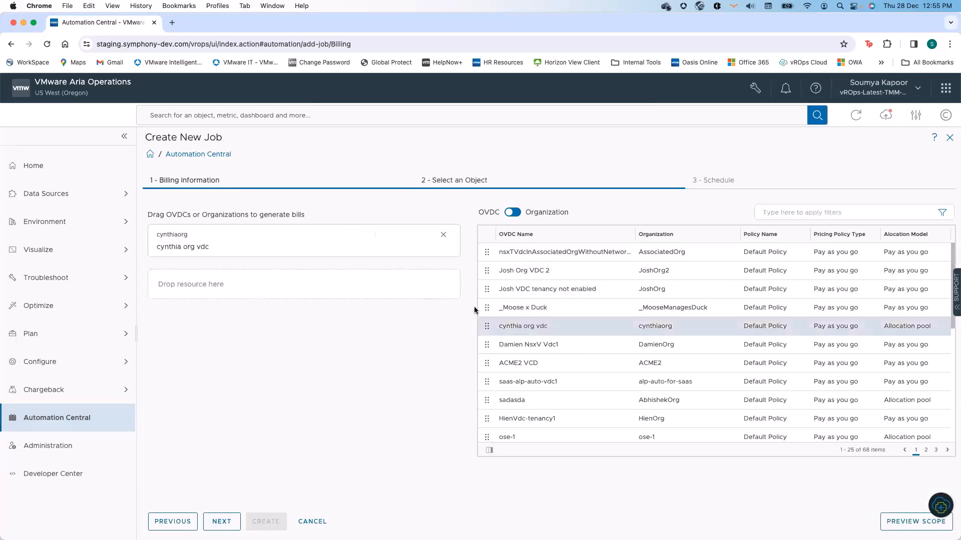
left_click(511, 212)
left_click(444, 236)
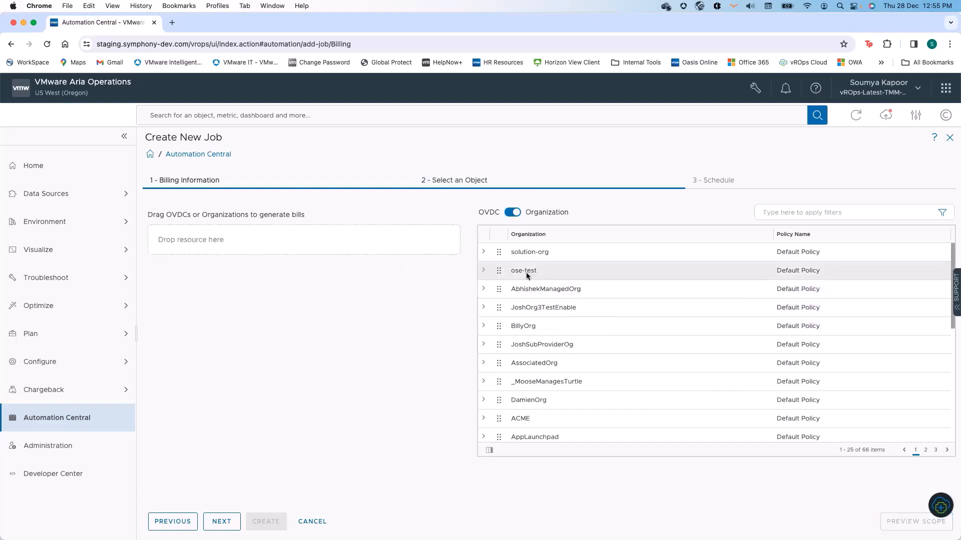
left_click_drag(527, 273, 398, 234)
left_click_drag(522, 251, 350, 274)
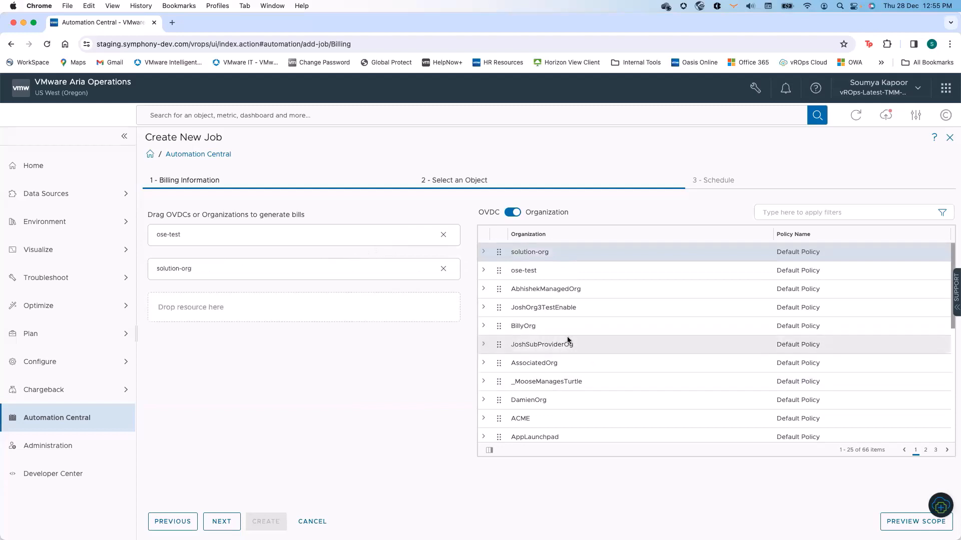
left_click_drag(568, 341, 297, 305)
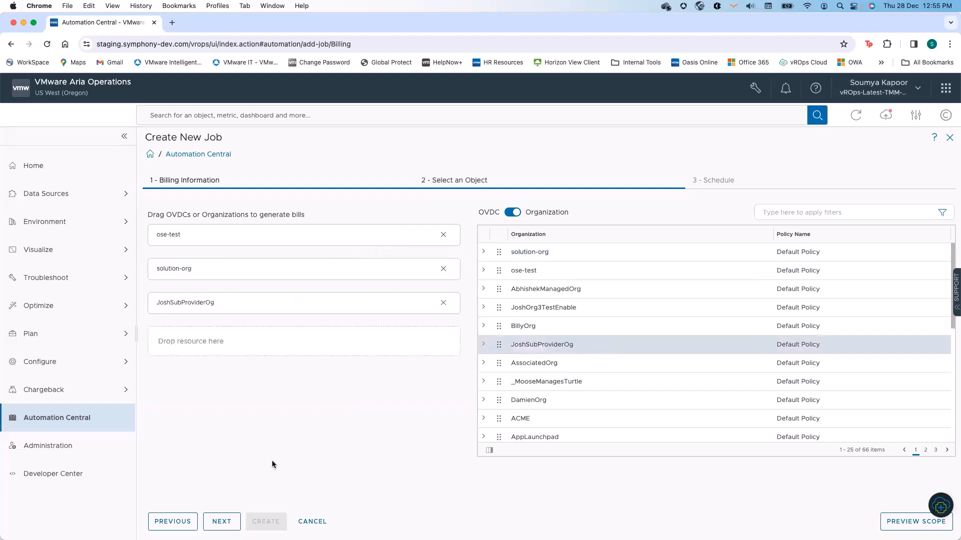
Continue to the job's schedule, review its monthly recurrence and bill period, and create the billing job.
left_click(219, 520)
scroll(281, 250, "down", 2)
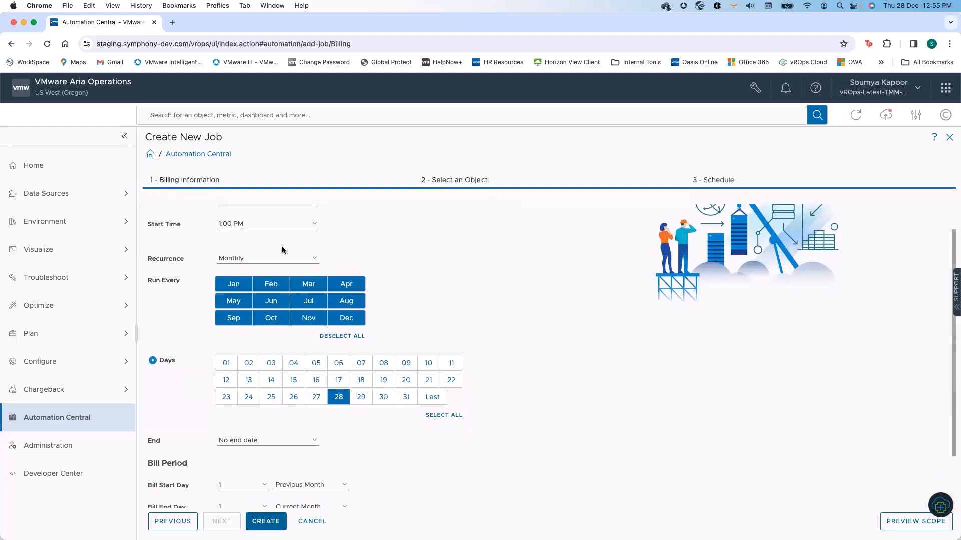
scroll(282, 250, "up", 2)
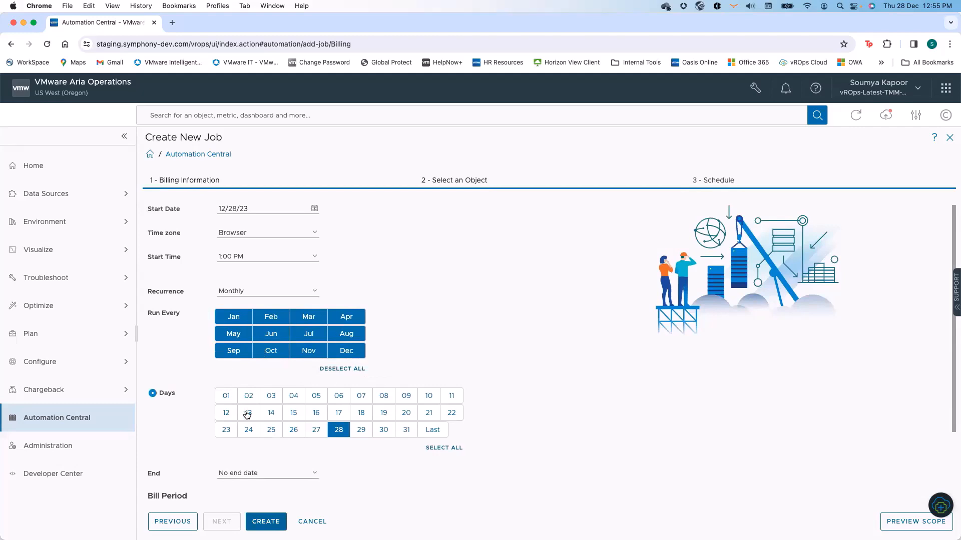
scroll(253, 465, "down", 5)
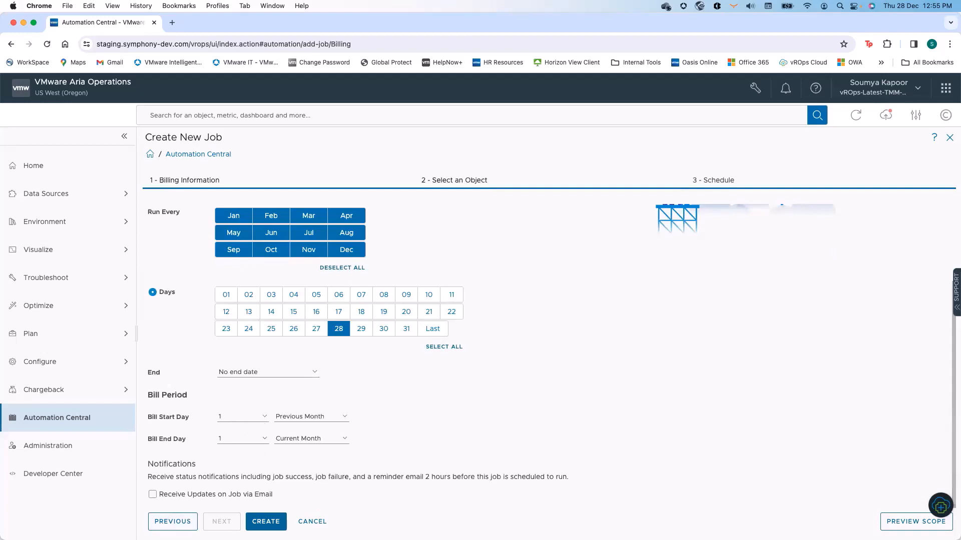
left_click(261, 523)
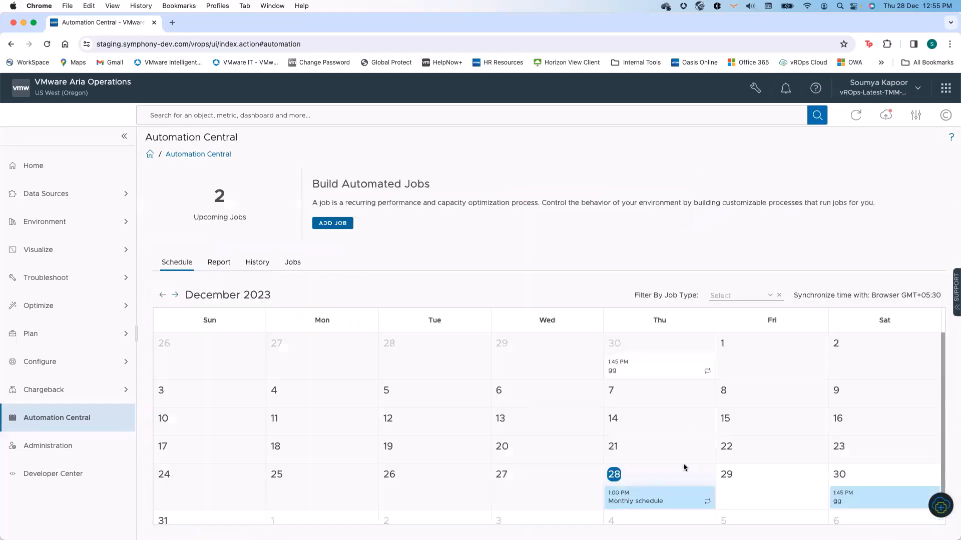
scroll(684, 449, "down", 1)
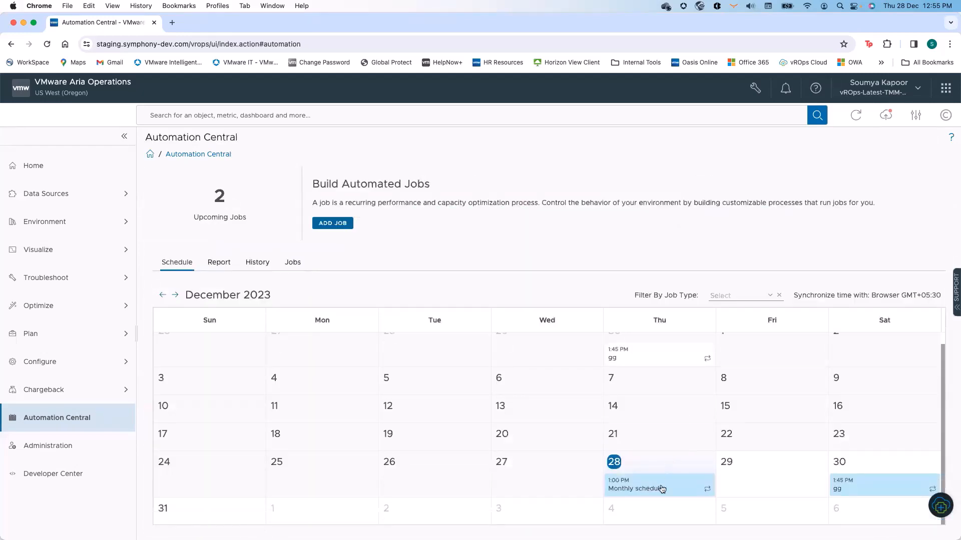
From the VMware Cloud Director launchpad, start a tenant notification named "Notification standard set" and continue to its OVDC selection.
left_click(58, 172)
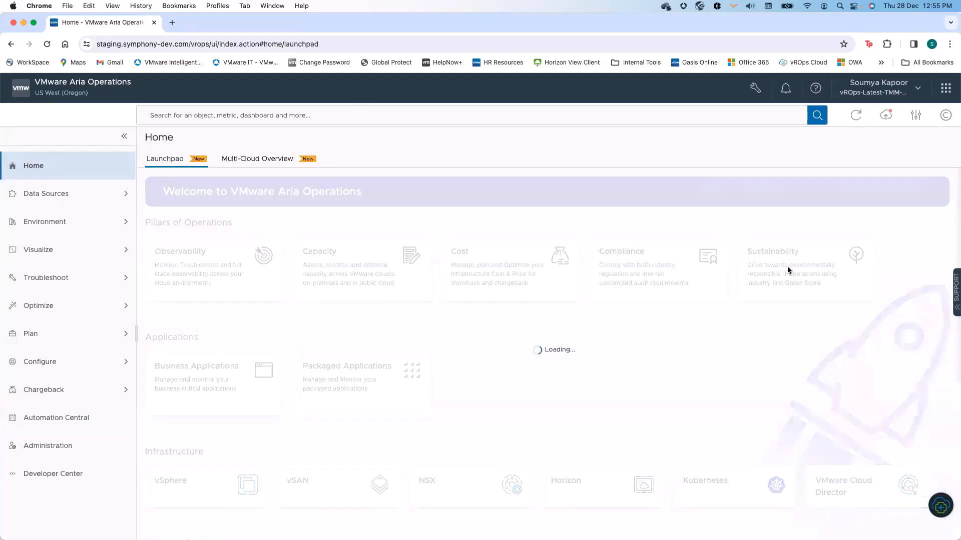
scroll(773, 429, "down", 5)
left_click(850, 323)
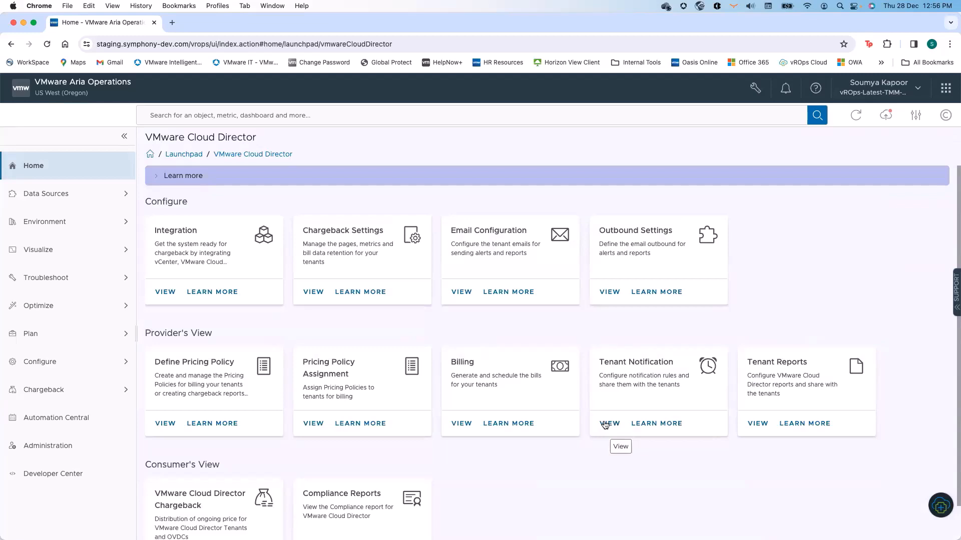
left_click(605, 424)
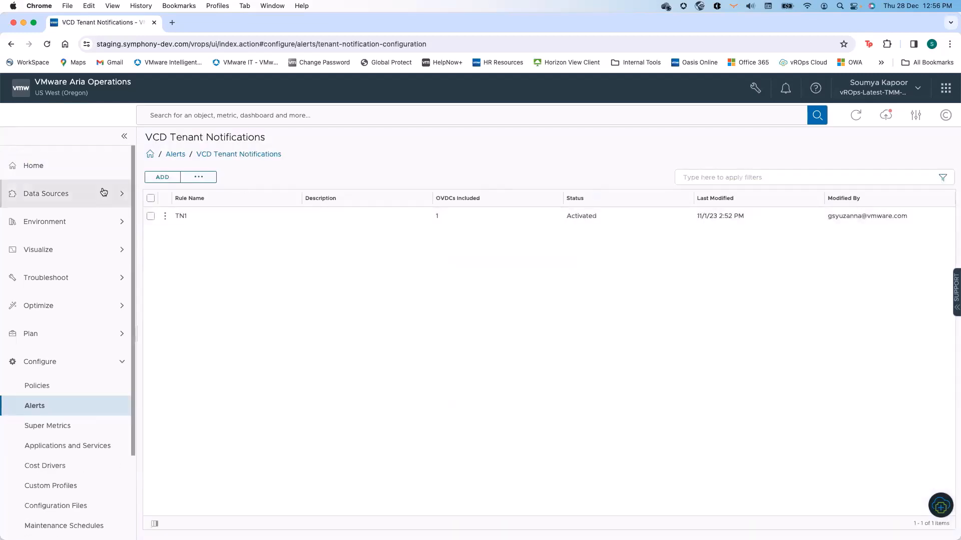
left_click(168, 180)
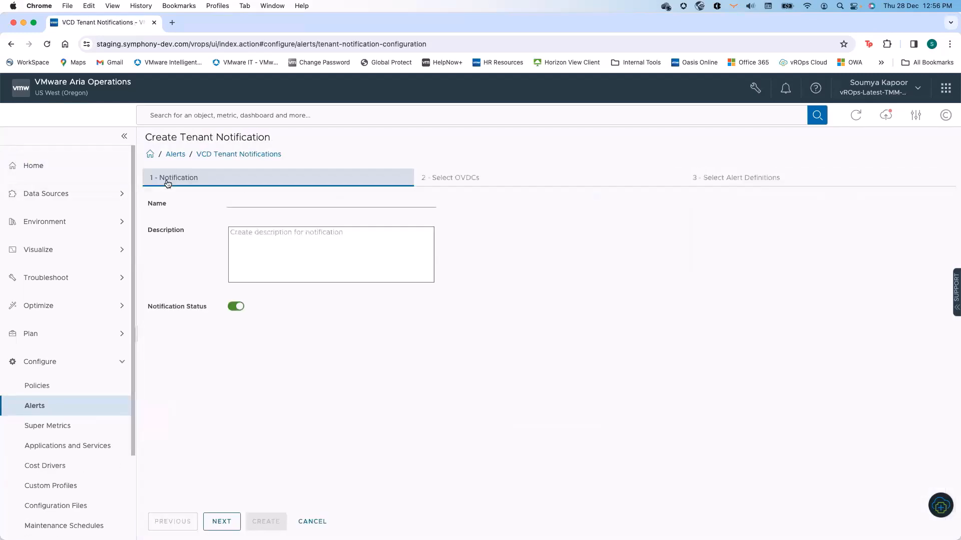
left_click(302, 202)
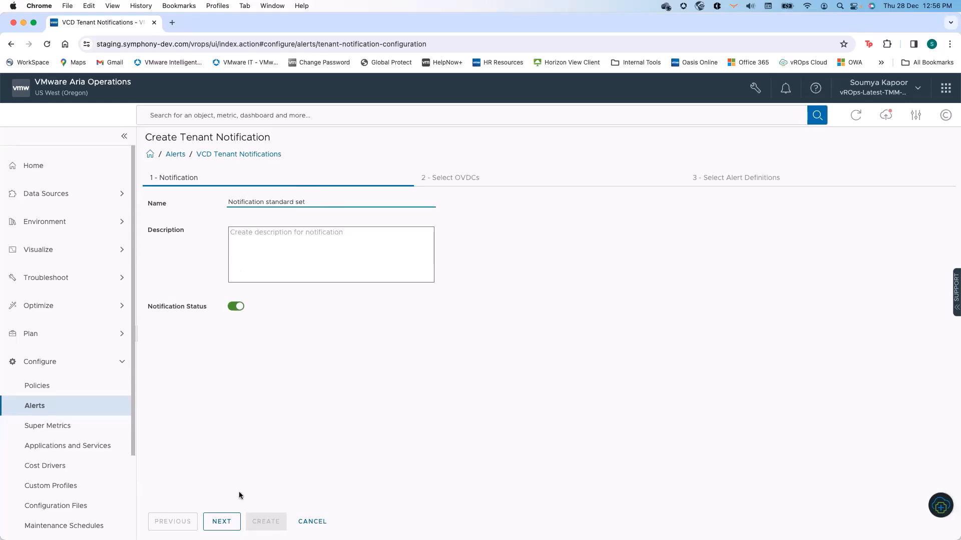
left_click(223, 522)
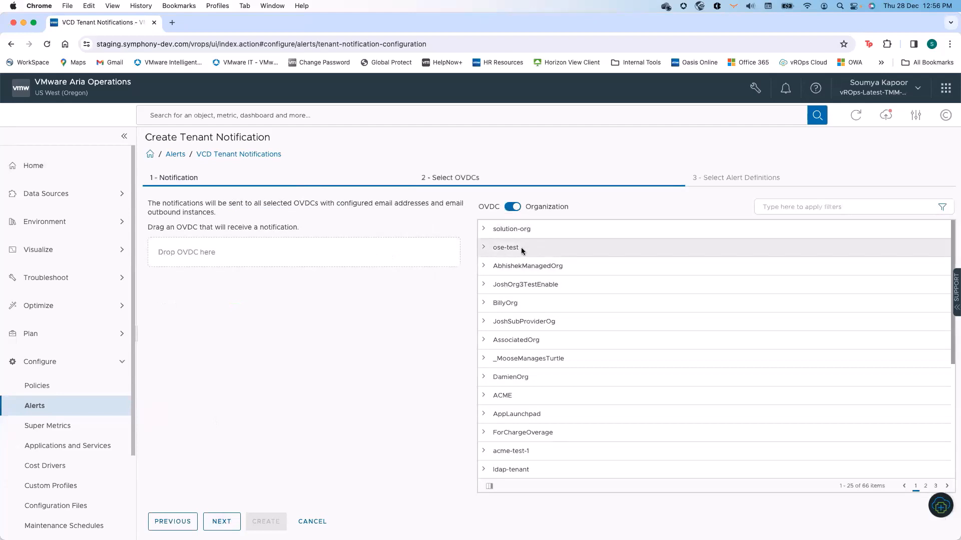
Expand solution-org and add its solution-orgvdc as a recipient of the notification.
left_click(484, 248)
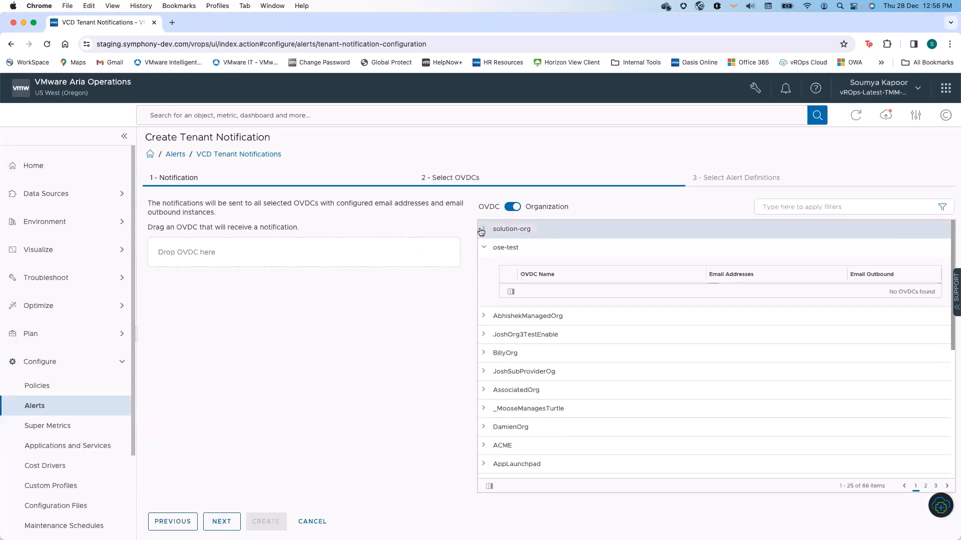
left_click(483, 229)
left_click(520, 273)
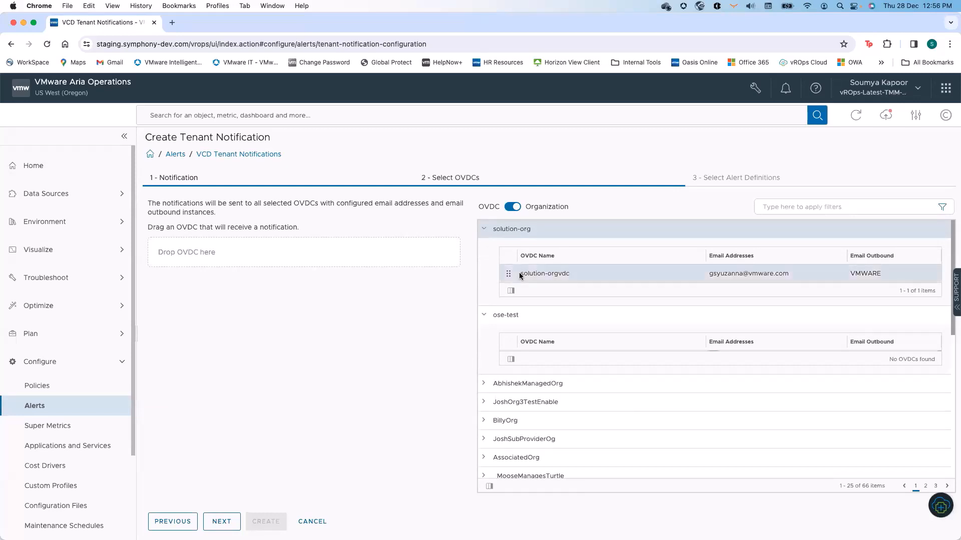
left_click_drag(518, 273, 388, 238)
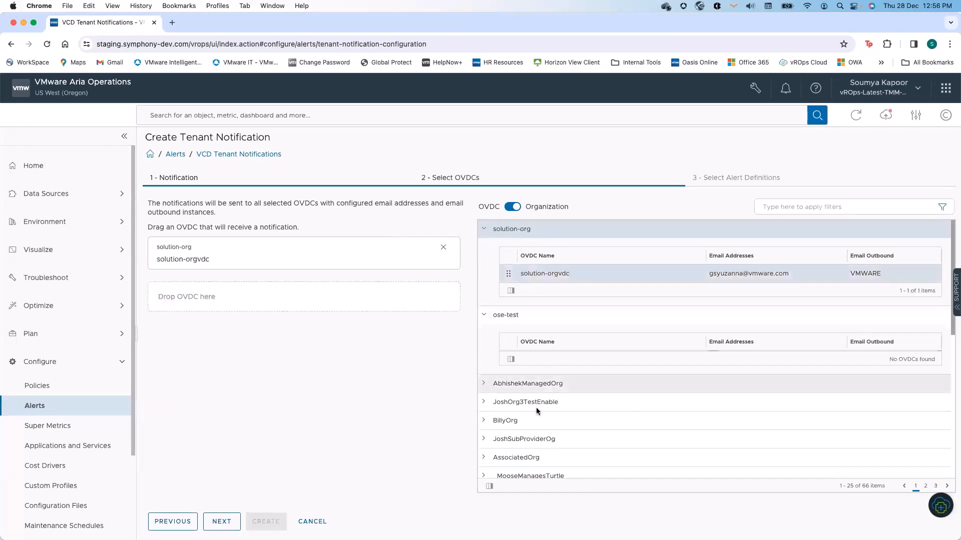
Try to add the OVDC of the organization listed directly below ose-test as another notification recipient.
left_click(484, 383)
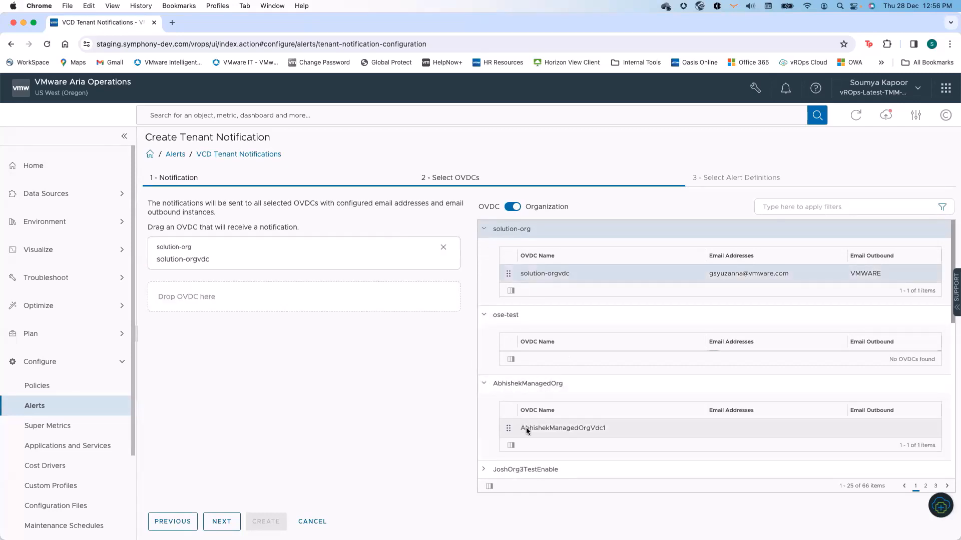
left_click_drag(527, 428, 359, 287)
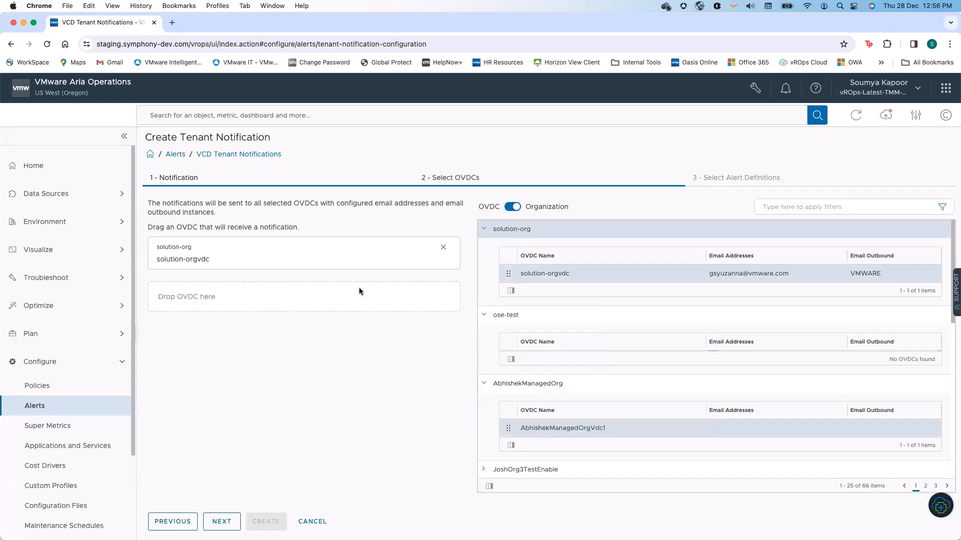
left_click(486, 315)
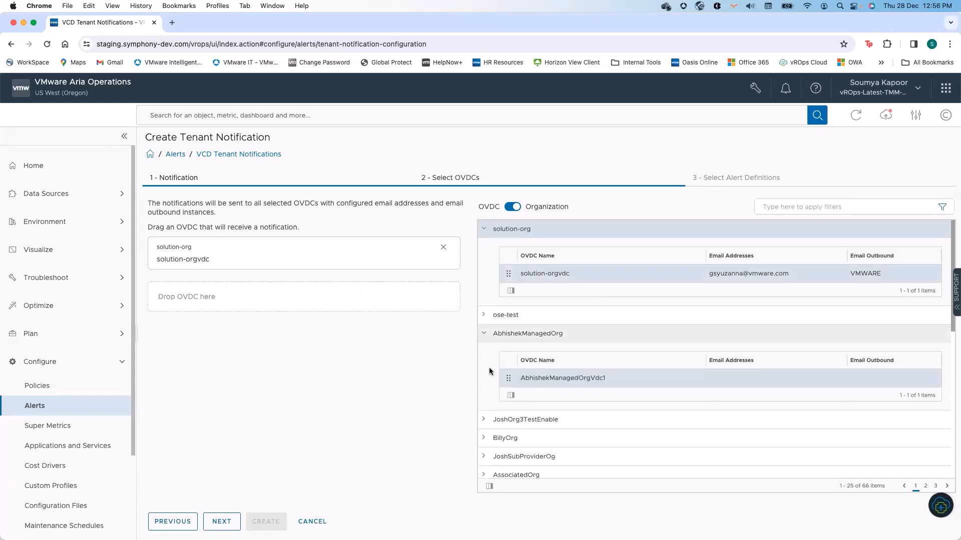
left_click(484, 315)
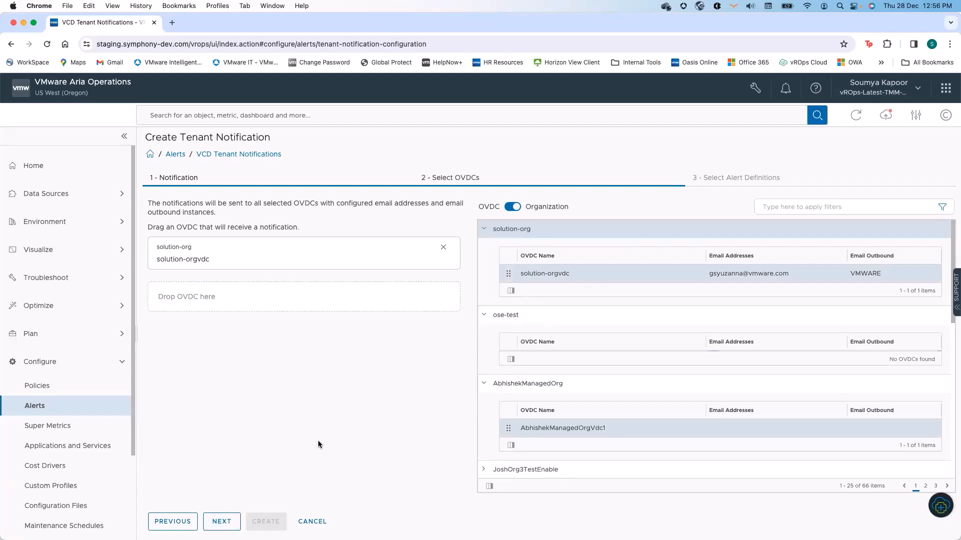
Add (1TenantAlert_1, (1TenantAlert_3, "Organization deployed VM is approaching quota", "Organization is deactivated." and "Organization VDC has been Modified" as alerts, and create the notification.
left_click(222, 521)
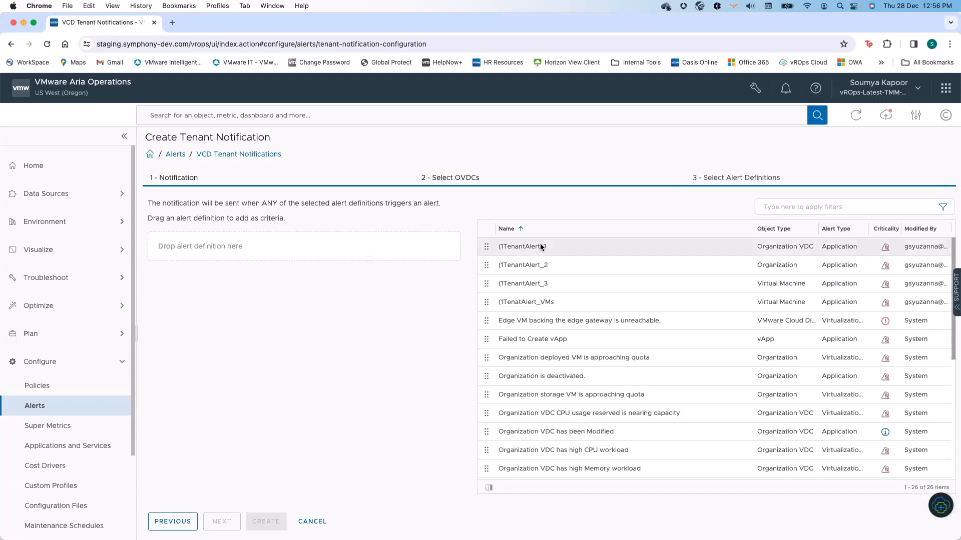
left_click_drag(540, 243, 357, 236)
left_click_drag(593, 291, 320, 284)
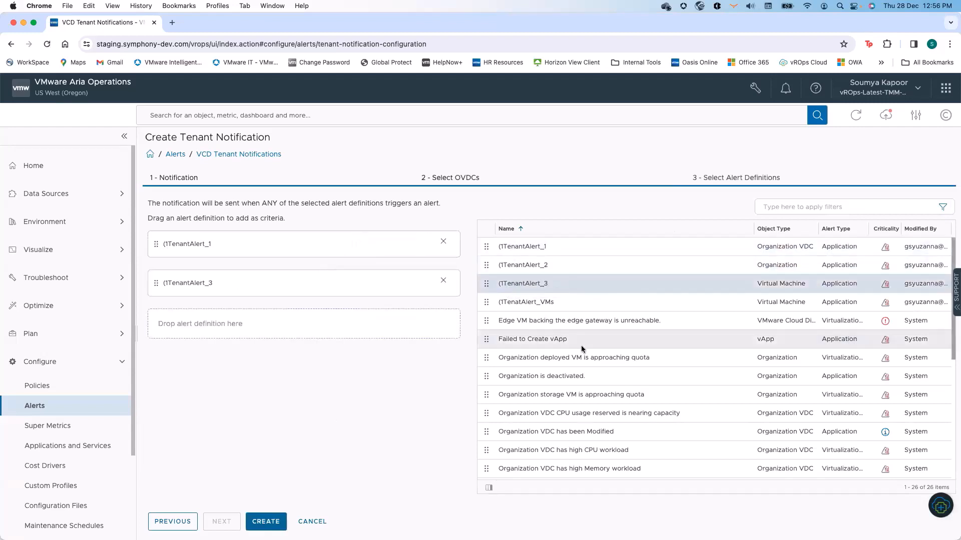
left_click_drag(622, 359, 363, 330)
left_click_drag(540, 376, 377, 355)
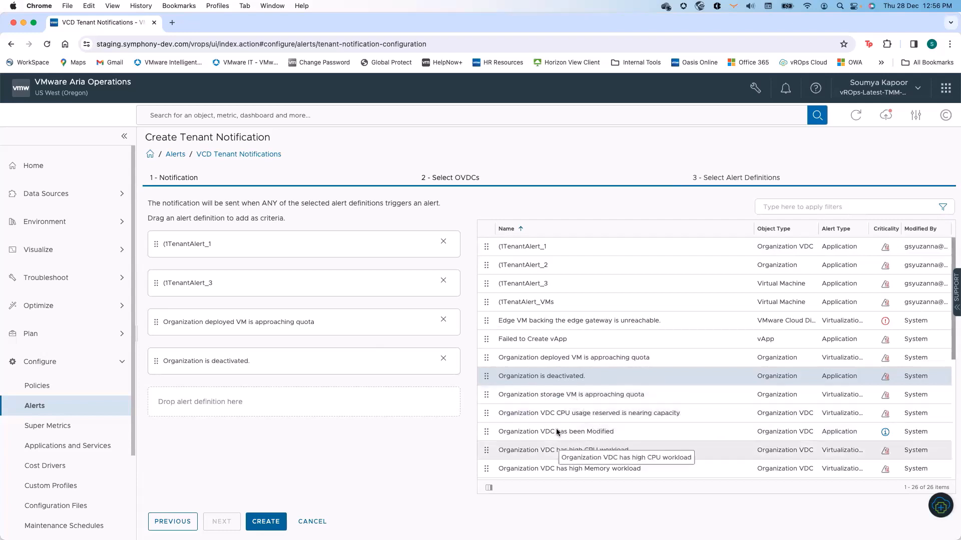
left_click_drag(557, 430, 395, 407)
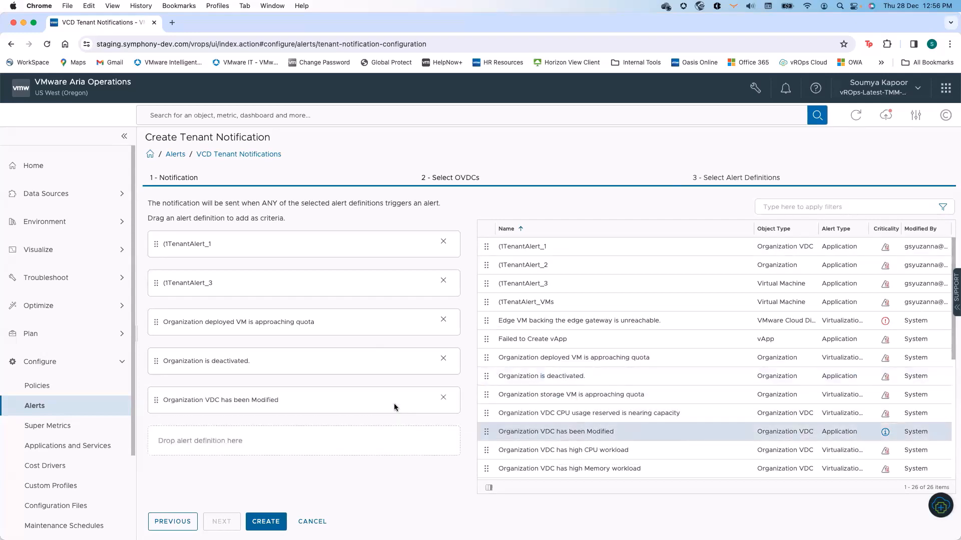
left_click(271, 522)
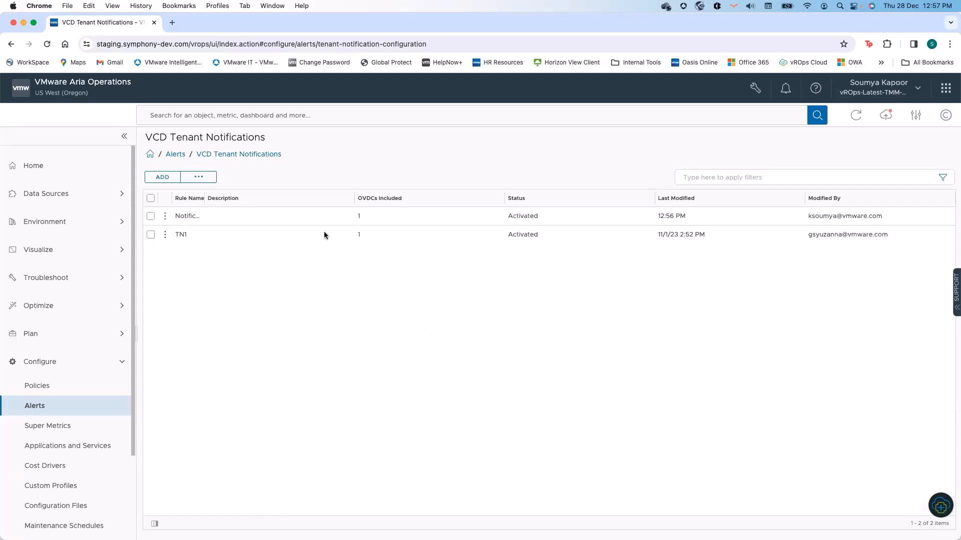
Return to the VMware Cloud Director launchpad and open the Tenant Reports templates.
left_click(57, 165)
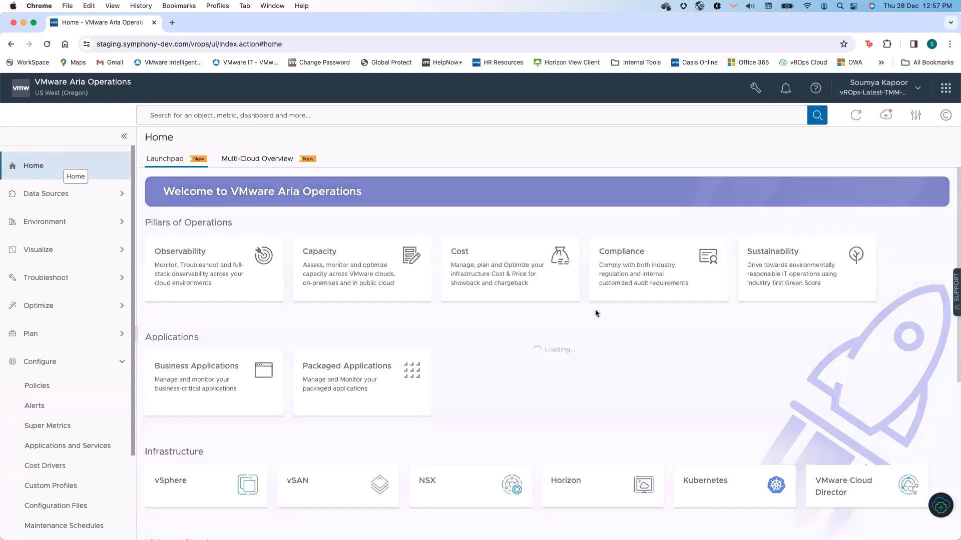
scroll(883, 392, "down", 4)
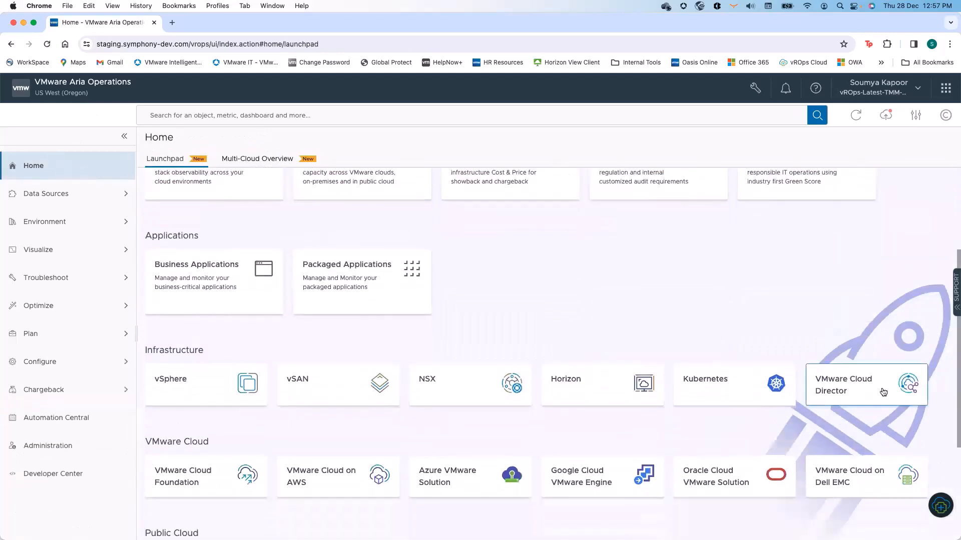
left_click(883, 393)
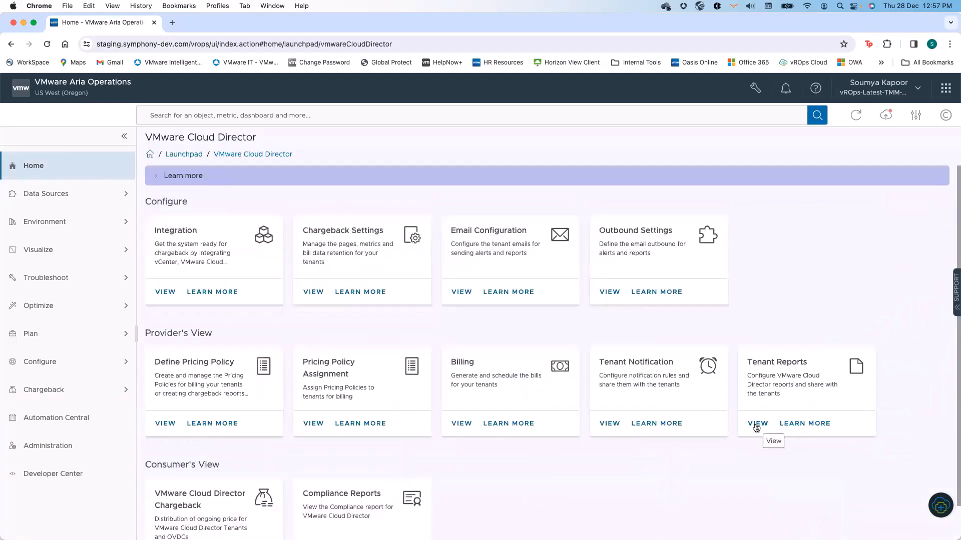
left_click(756, 424)
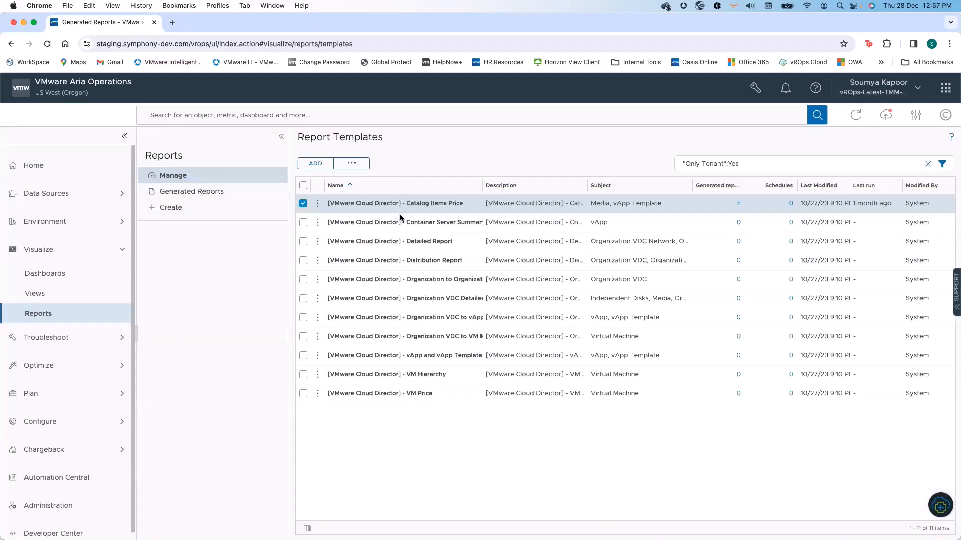
left_click(337, 164)
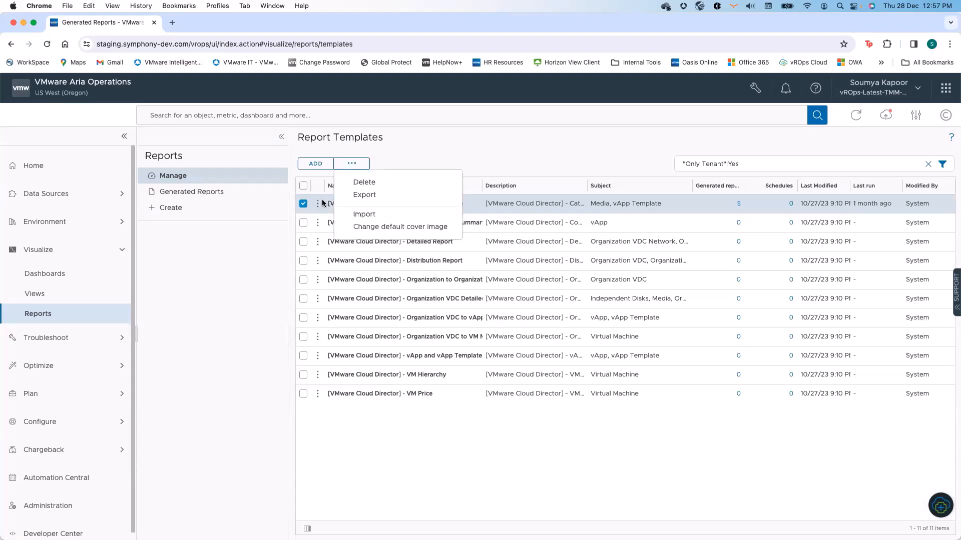
left_click(360, 196)
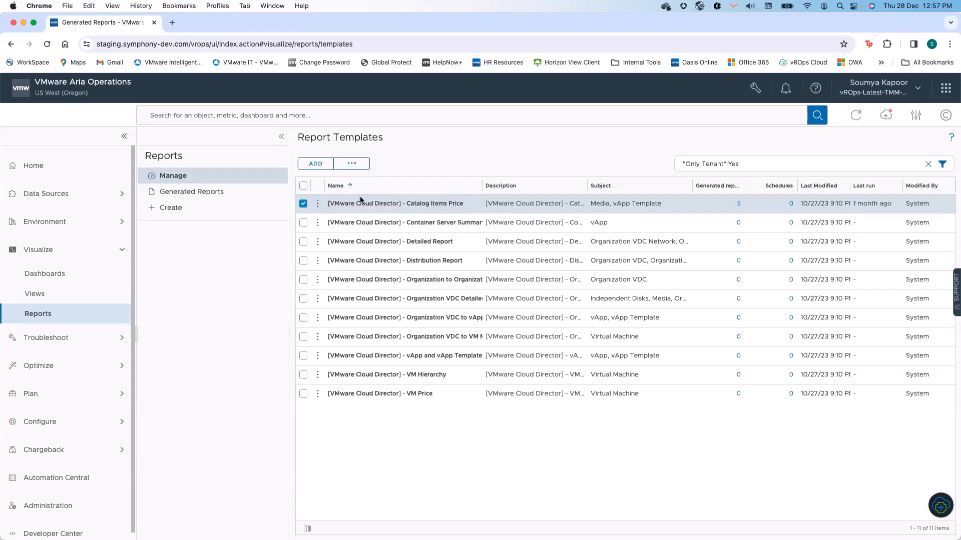
left_click(318, 204)
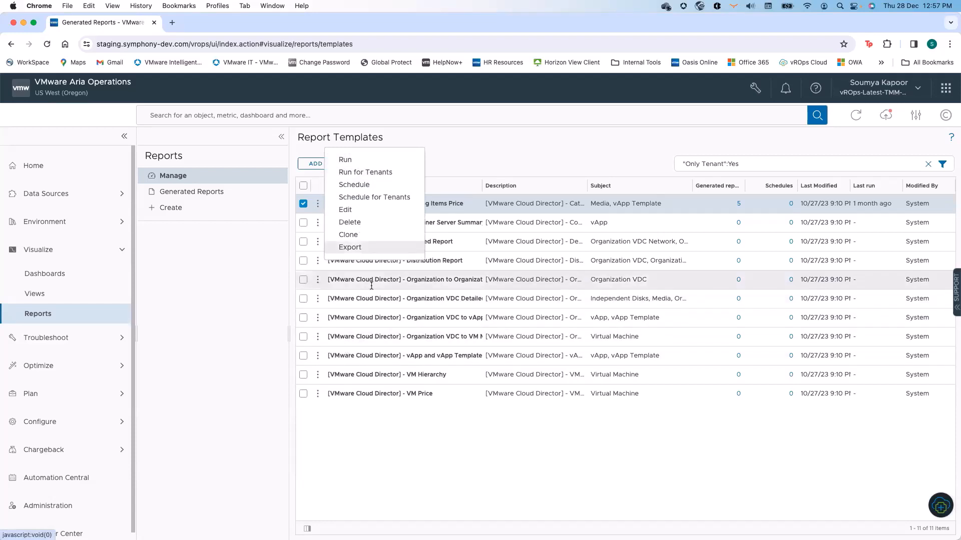
left_click(341, 166)
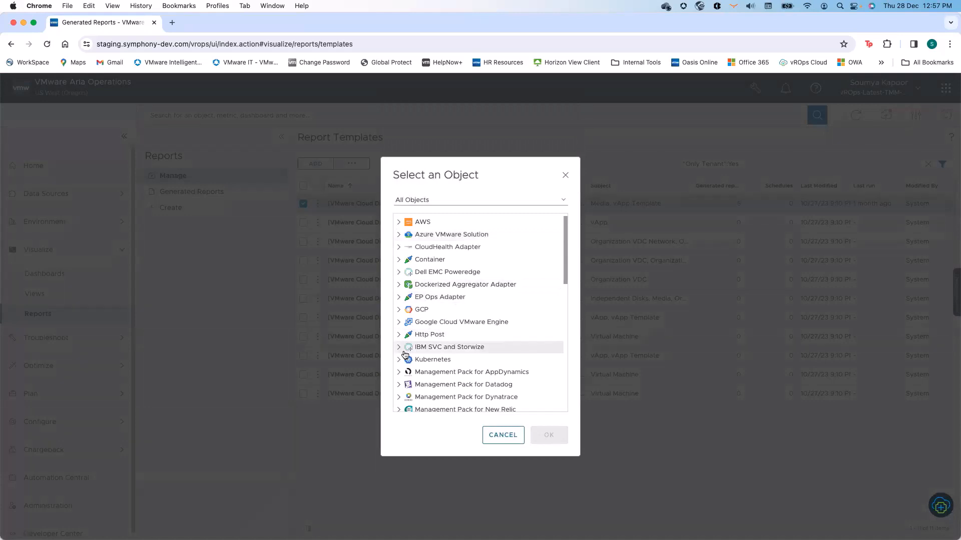
scroll(405, 353, "down", 3)
scroll(406, 352, "down", 5)
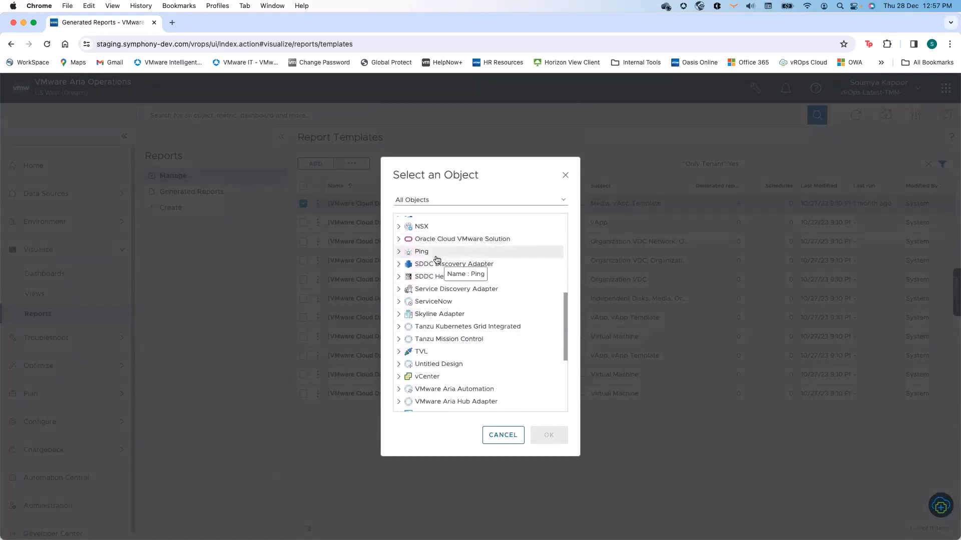
left_click(565, 174)
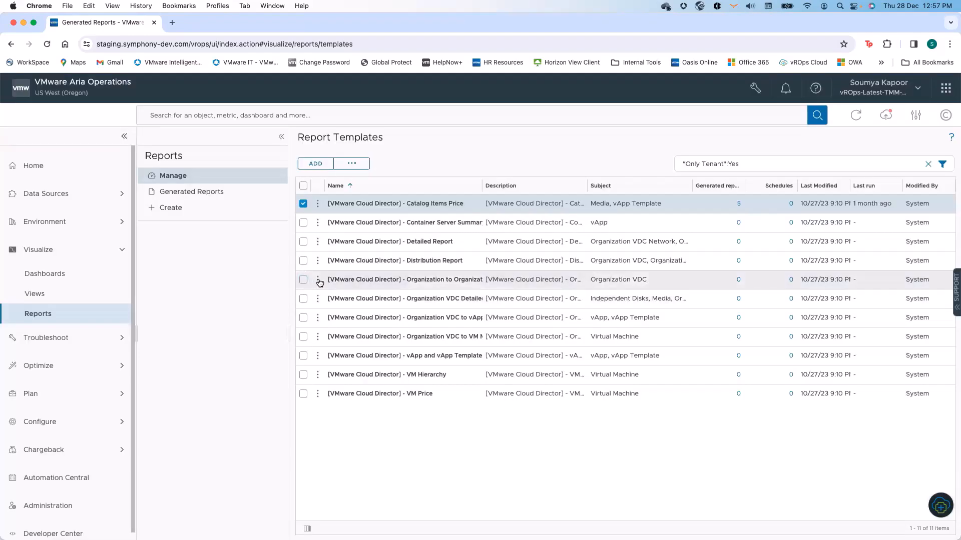
Start running the Organization to Organization VDC Mapping report template and expand VMware Cloud Director Adapter in the object selection.
left_click(319, 283)
left_click(356, 234)
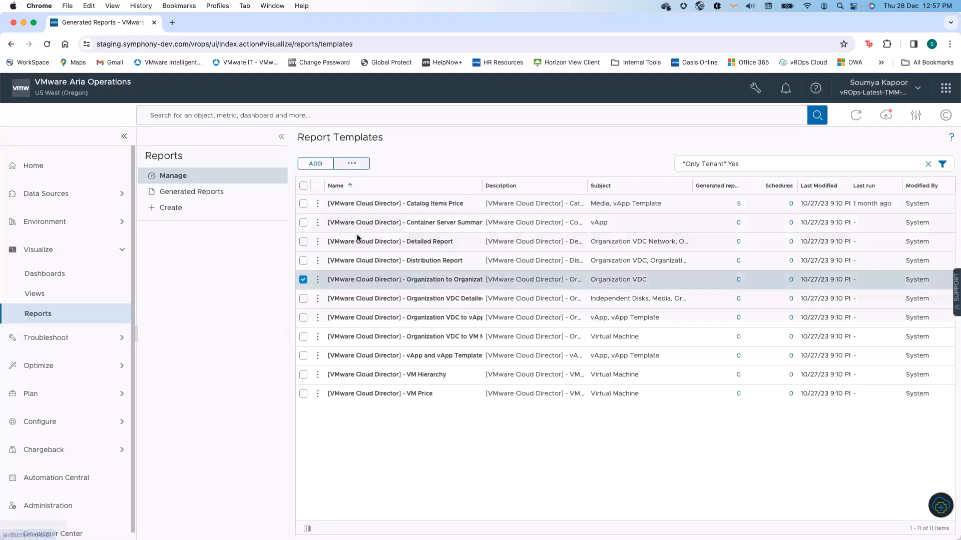
scroll(436, 302, "down", 5)
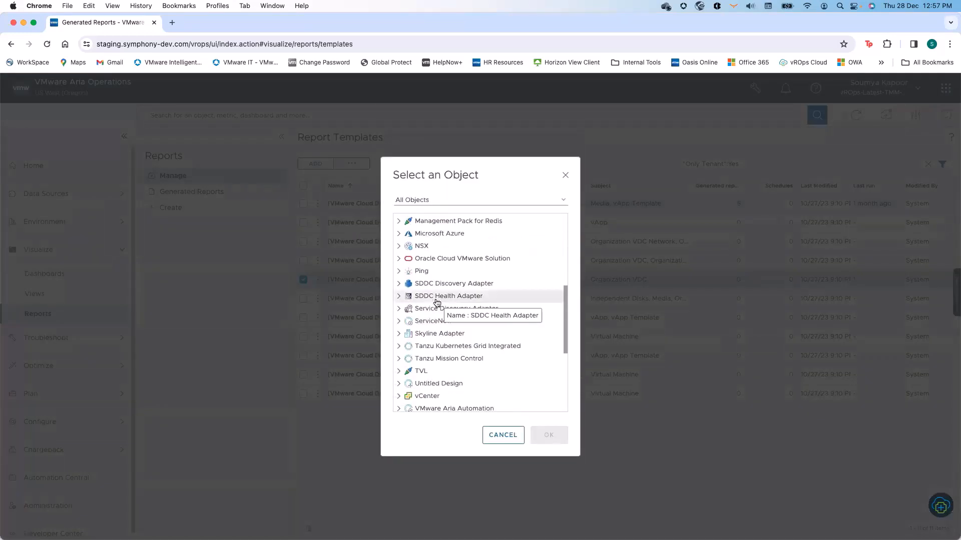
scroll(436, 302, "down", 5)
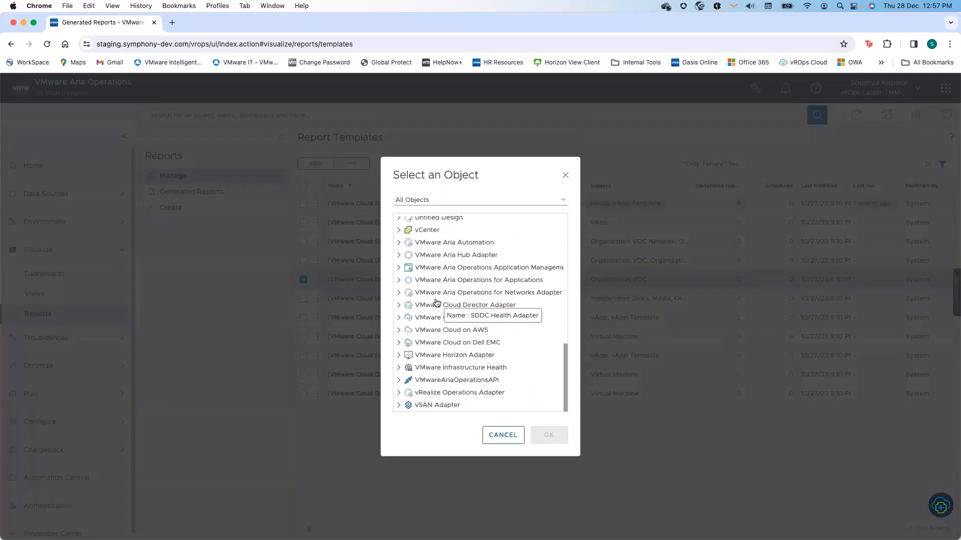
left_click(400, 306)
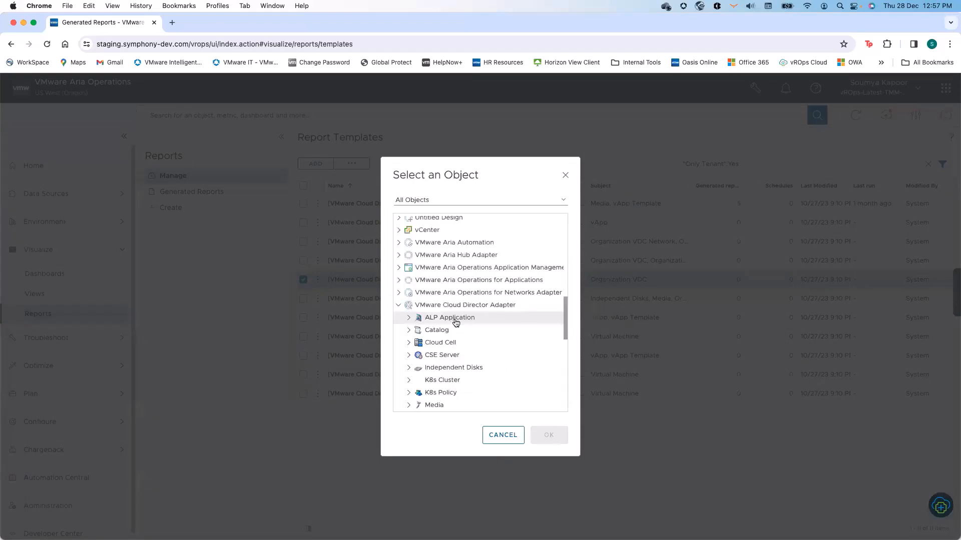
Choose the organization listed directly above the first ACME as the report's object and generate the report.
scroll(445, 330, "down", 3)
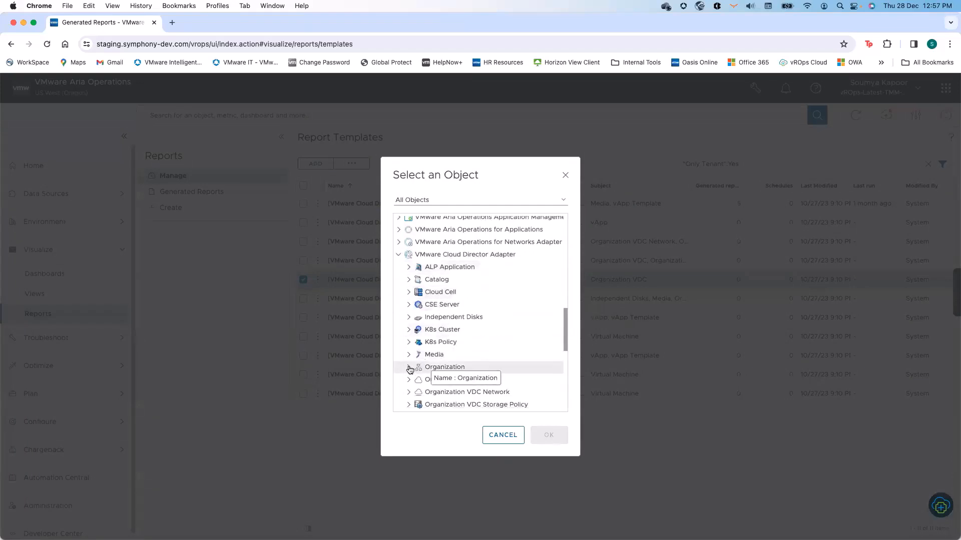
left_click(409, 368)
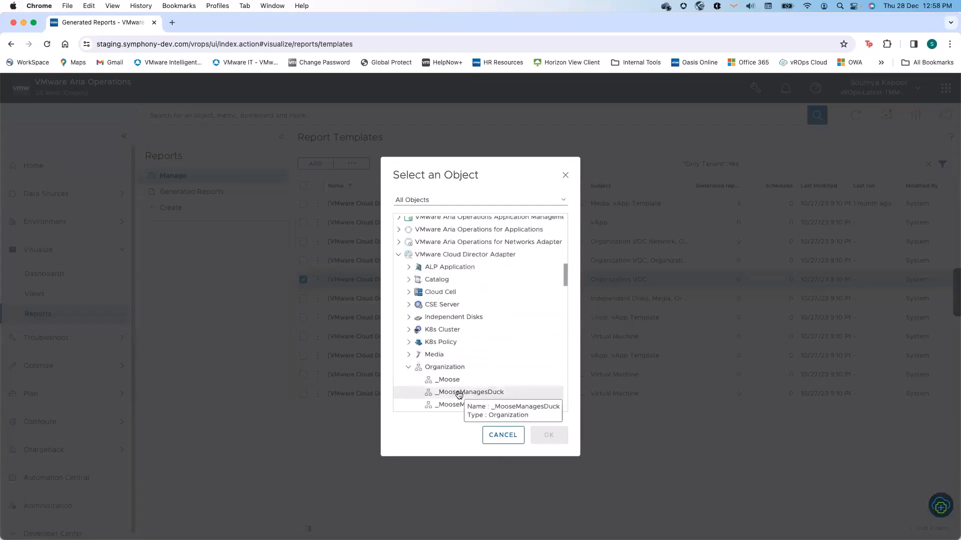
left_click(408, 369)
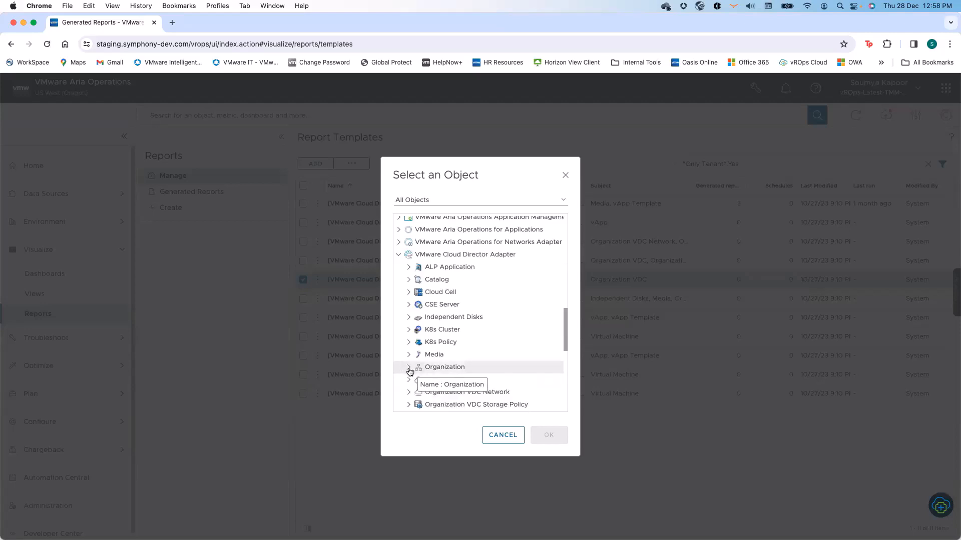
scroll(455, 322, "down", 1)
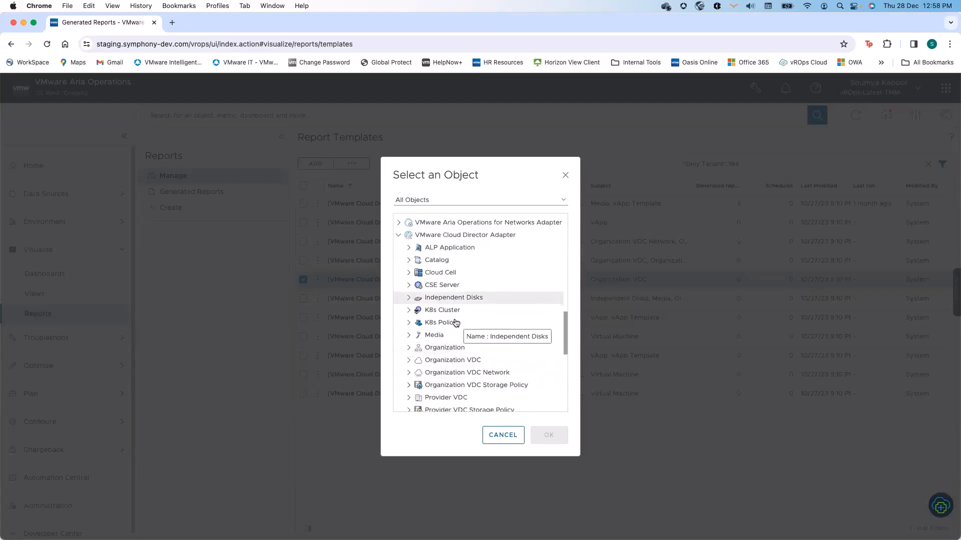
left_click(410, 348)
left_click(467, 364)
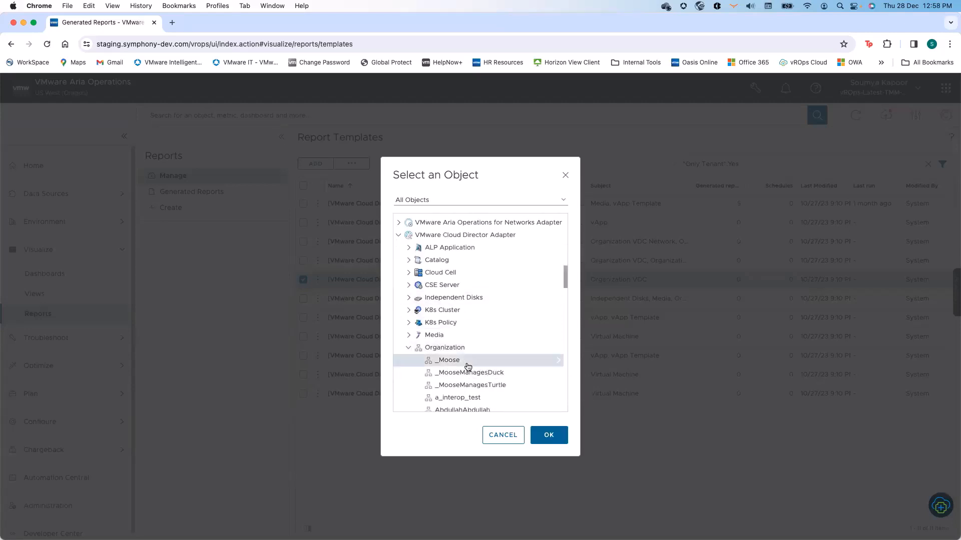
left_click(474, 374)
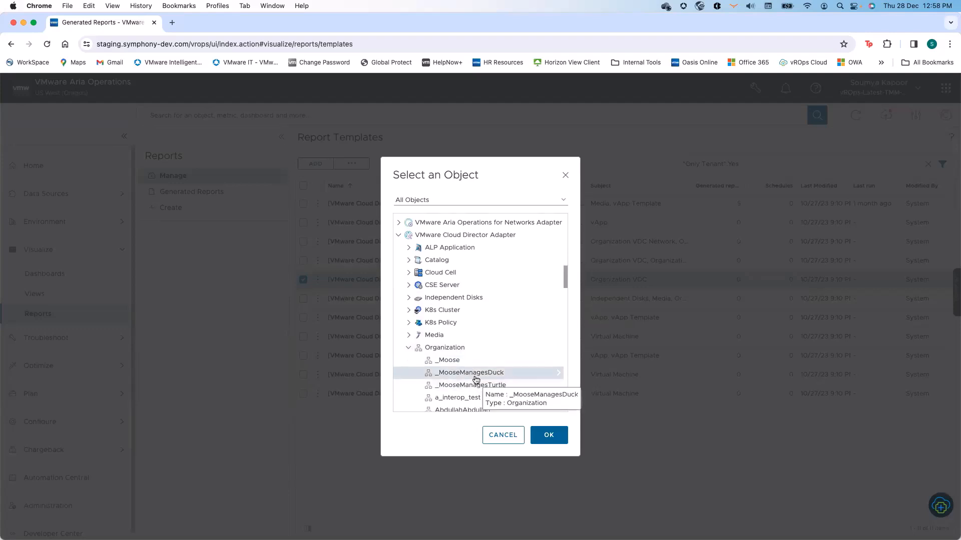
scroll(508, 408, "down", 5)
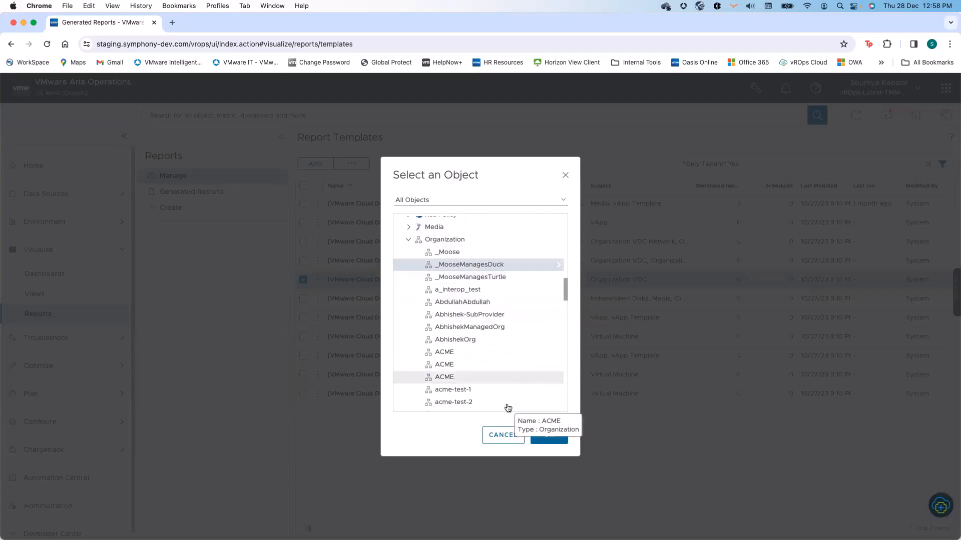
left_click(529, 327)
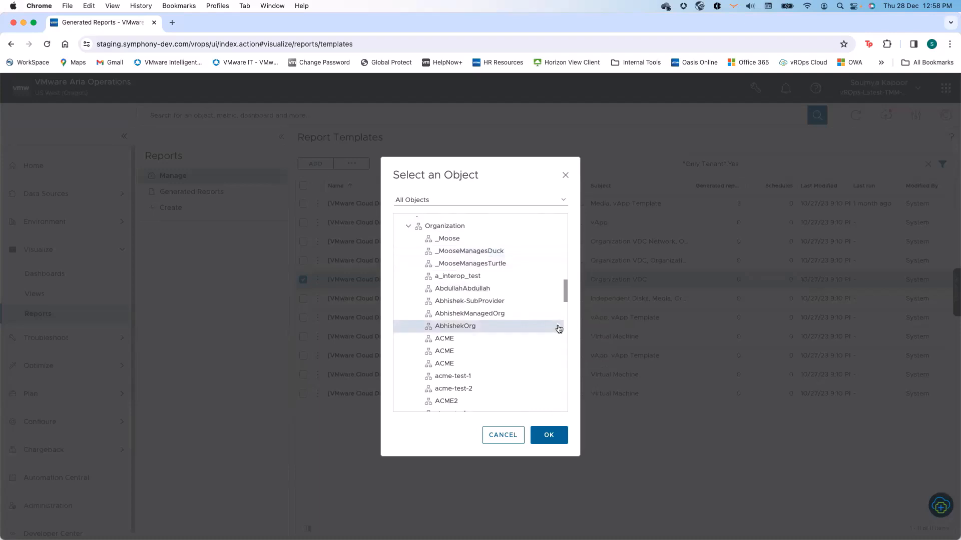
left_click(549, 435)
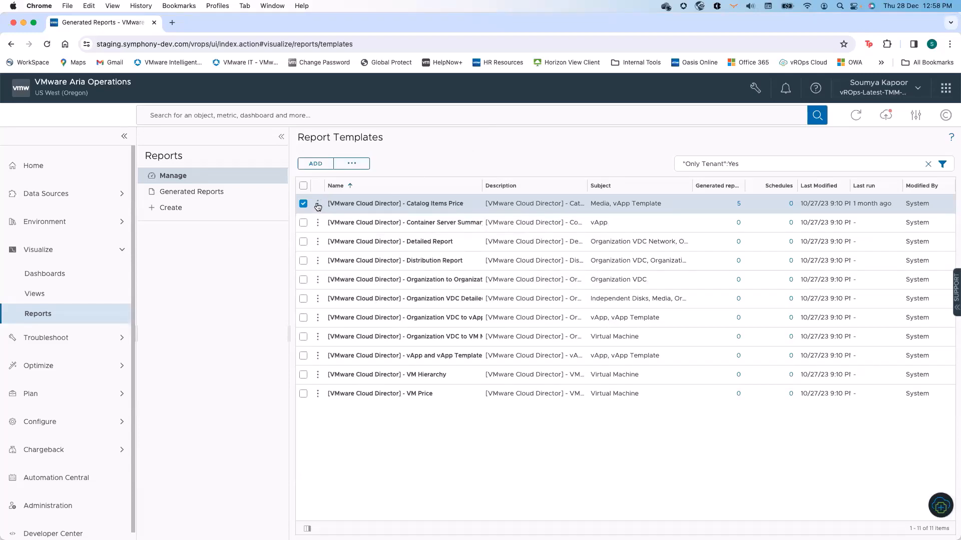
left_click(363, 163)
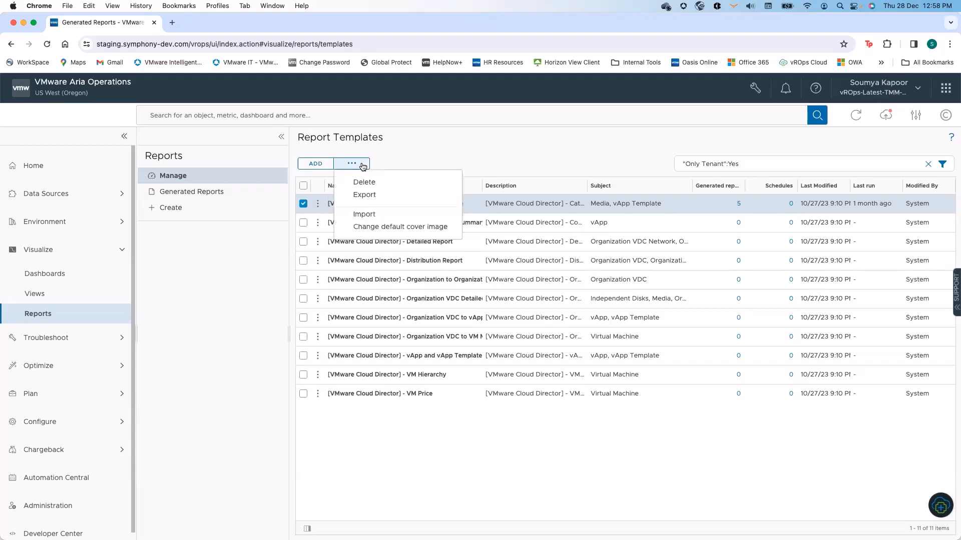
left_click(414, 145)
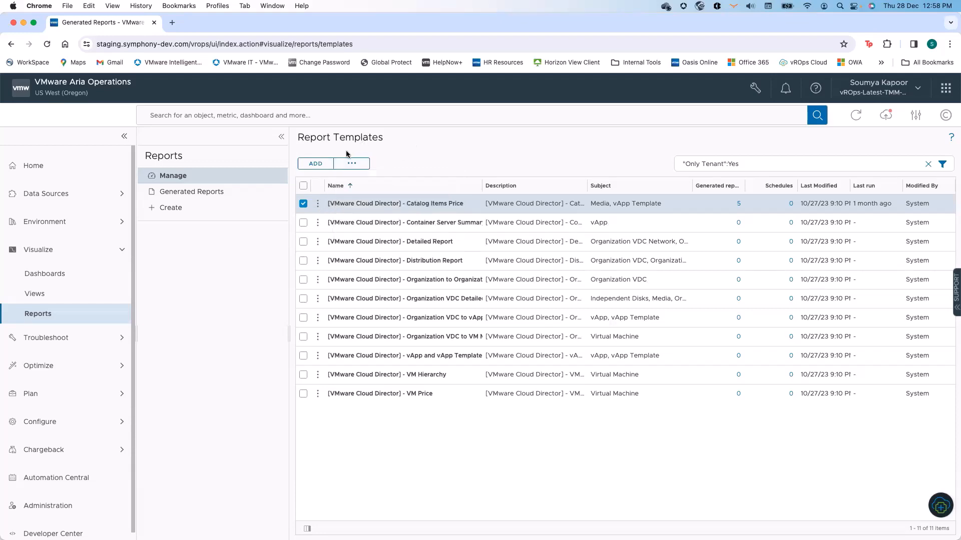
Download the newest Organization to Organization VDC Mapping report from Generated Reports as CSV and open the file.
left_click(236, 192)
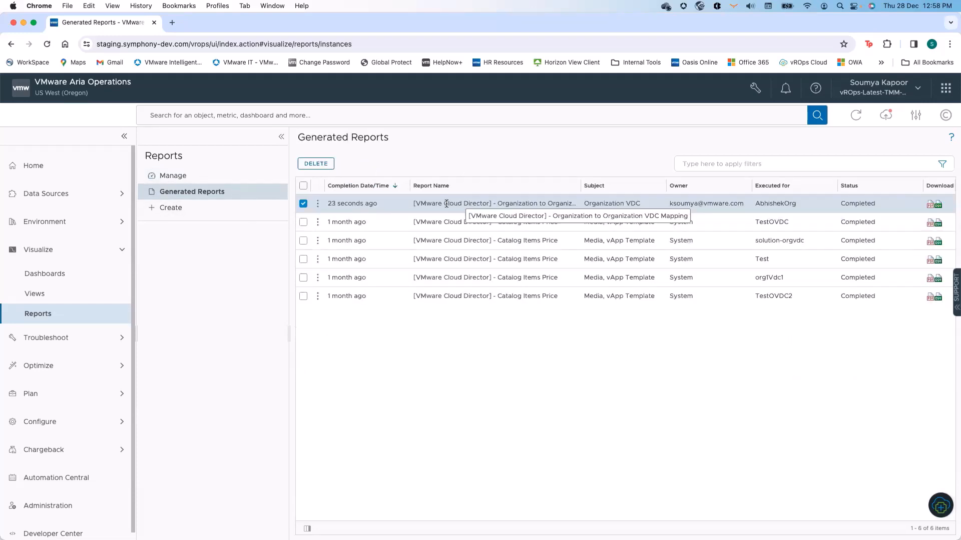
left_click(318, 203)
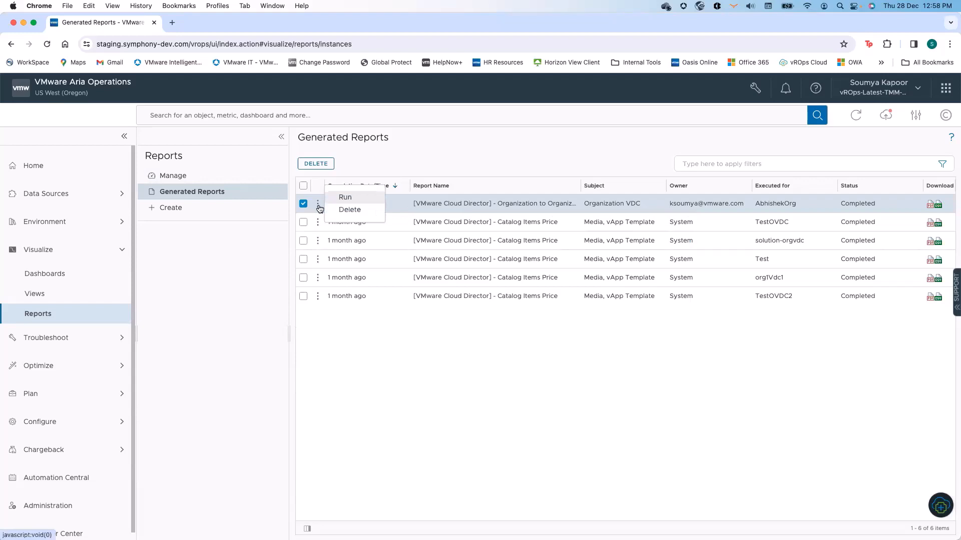
double_click(517, 203)
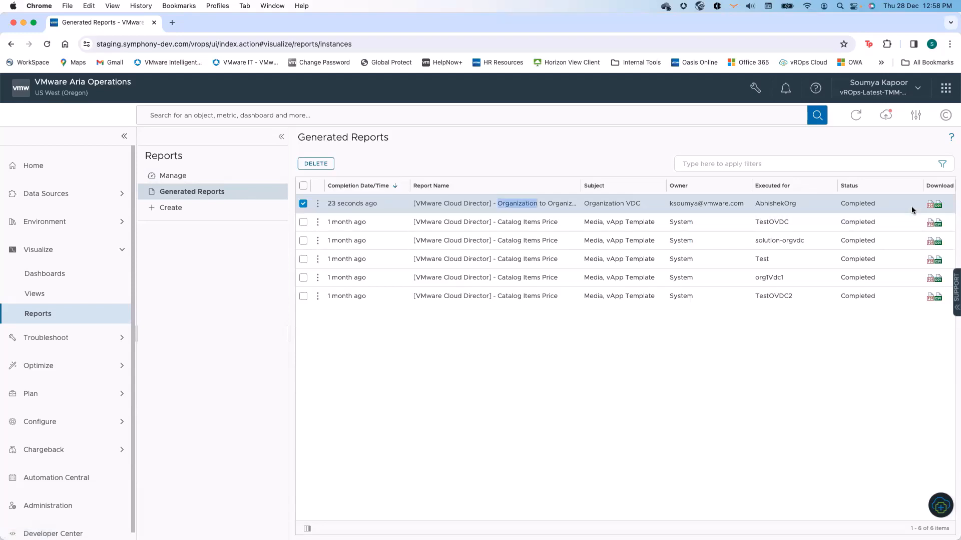
left_click(936, 206)
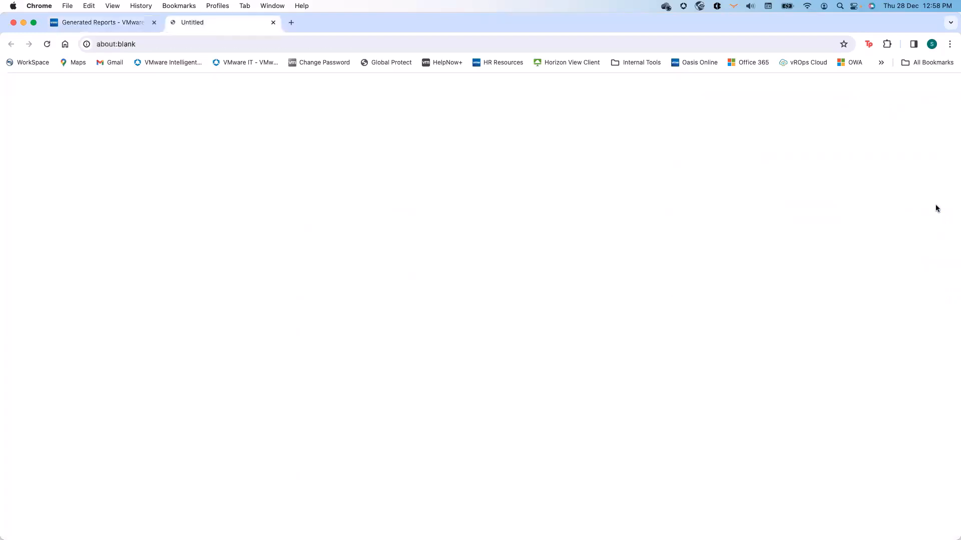
mouse_move(859, 75)
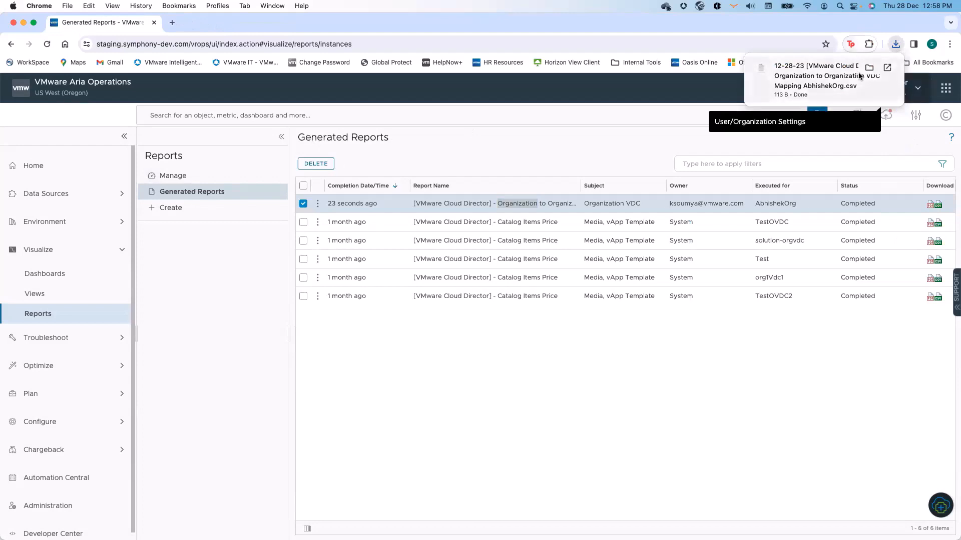
left_click(887, 68)
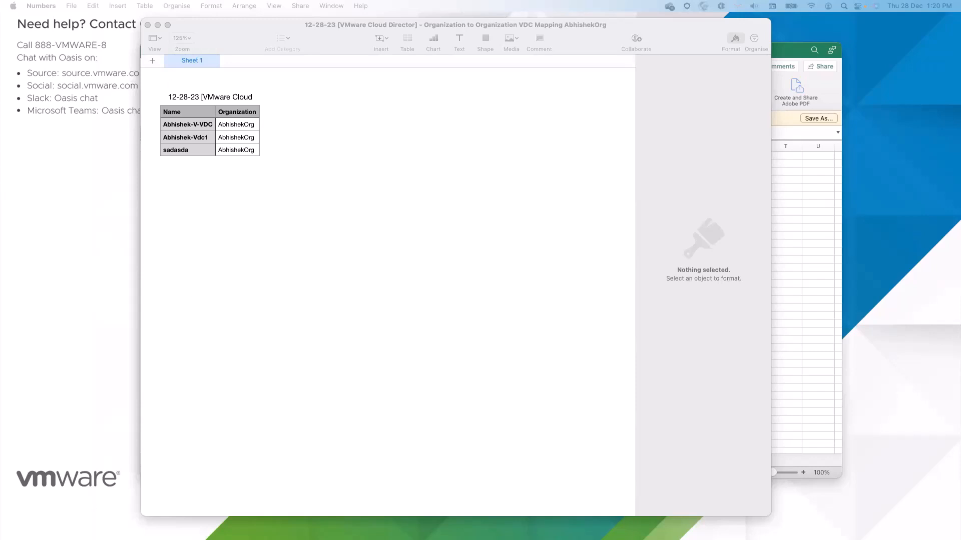
Switch back to VMware Aria Operations in the browser and open VMware Cloud Director Chargeback from the VMware Cloud Director launchpad.
key("ctrl+Right")
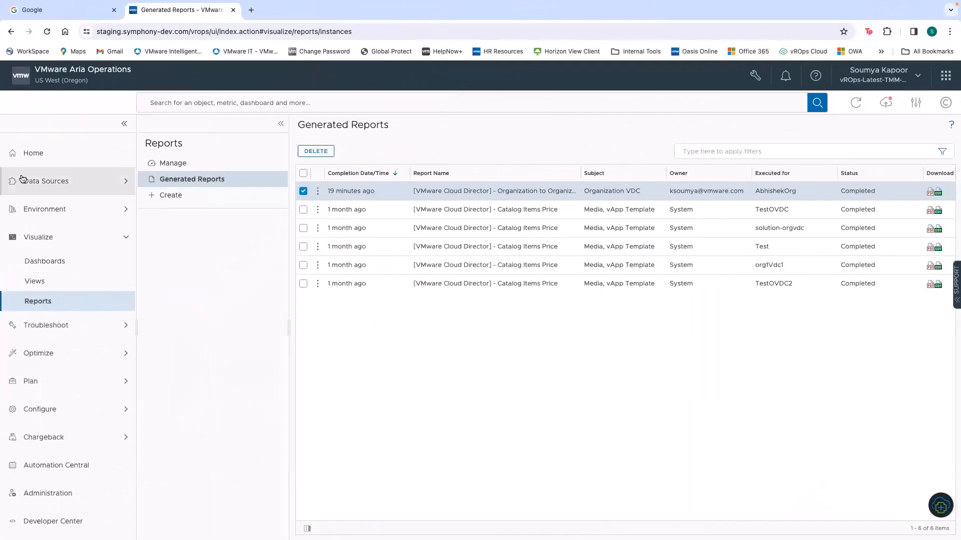
left_click(30, 163)
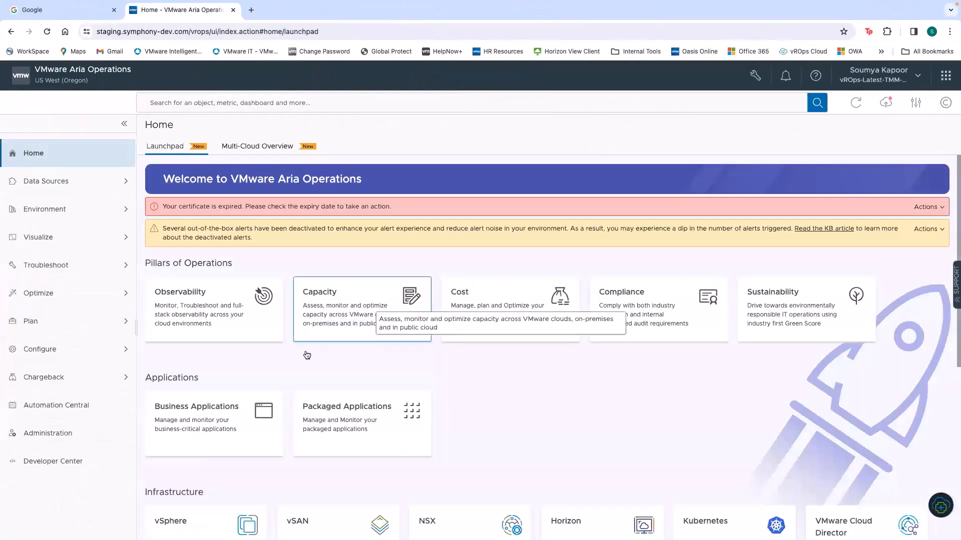
scroll(381, 341, "down", 2)
scroll(170, 466, "down", 1)
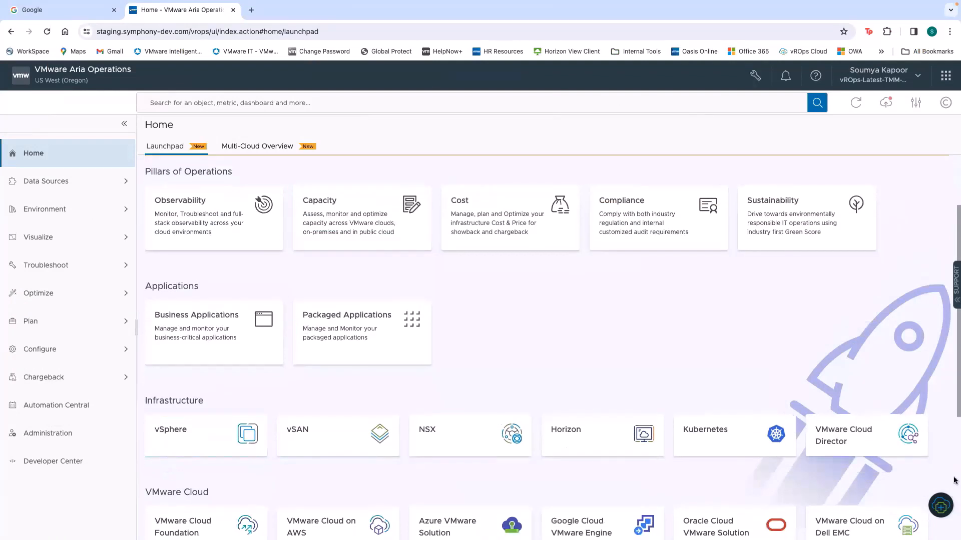
left_click(891, 434)
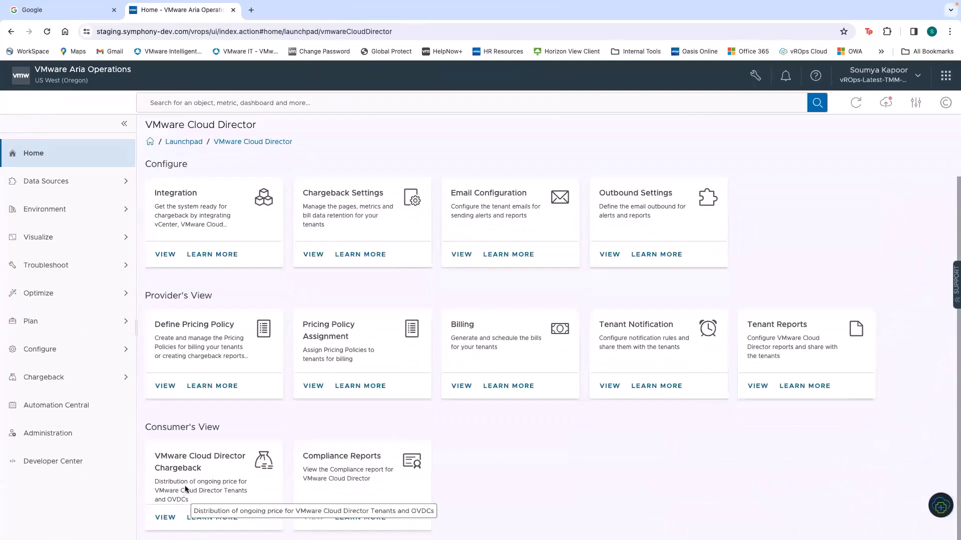
left_click(166, 516)
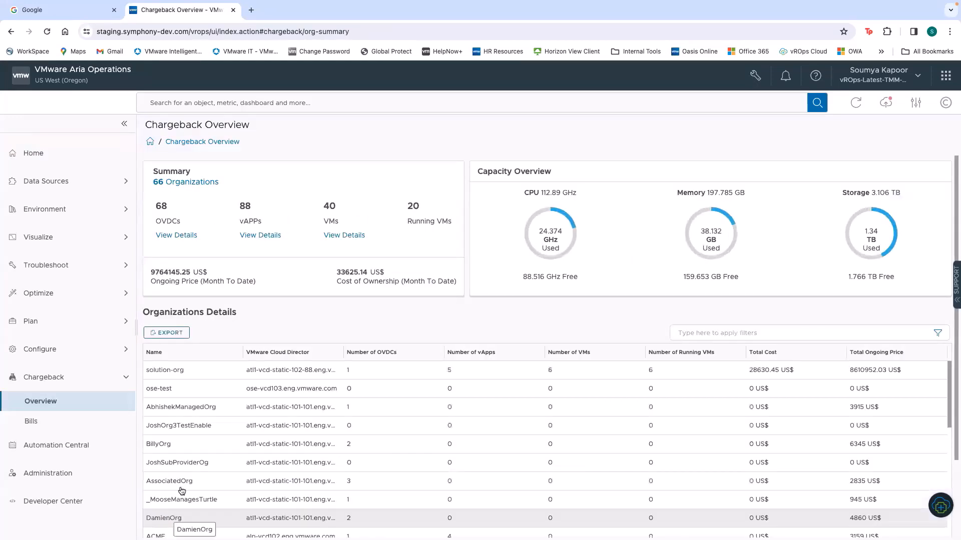
Review the Chargeback Overview summary and the usage, price and cost details of solution-org.
scroll(296, 235, "down", 2)
scroll(297, 236, "up", 1)
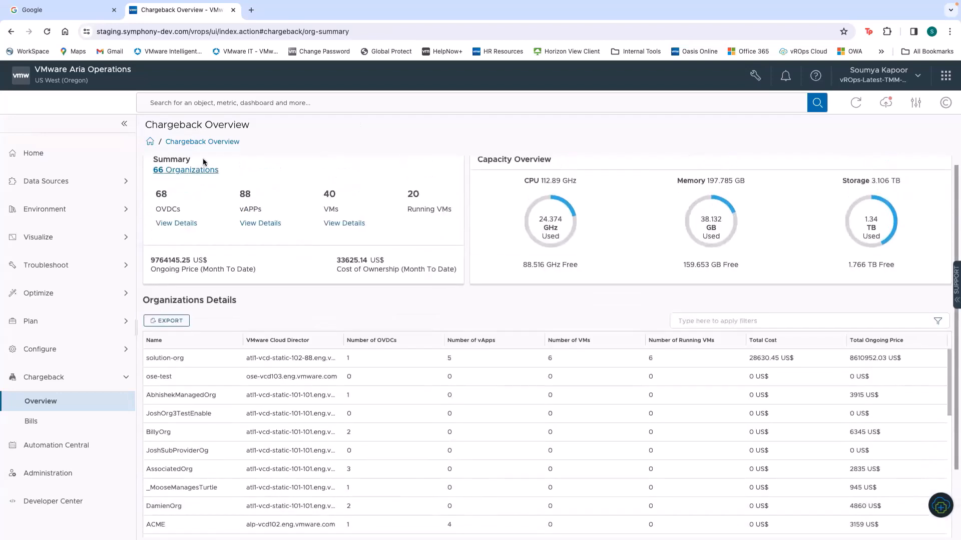
scroll(172, 174, "up", 1)
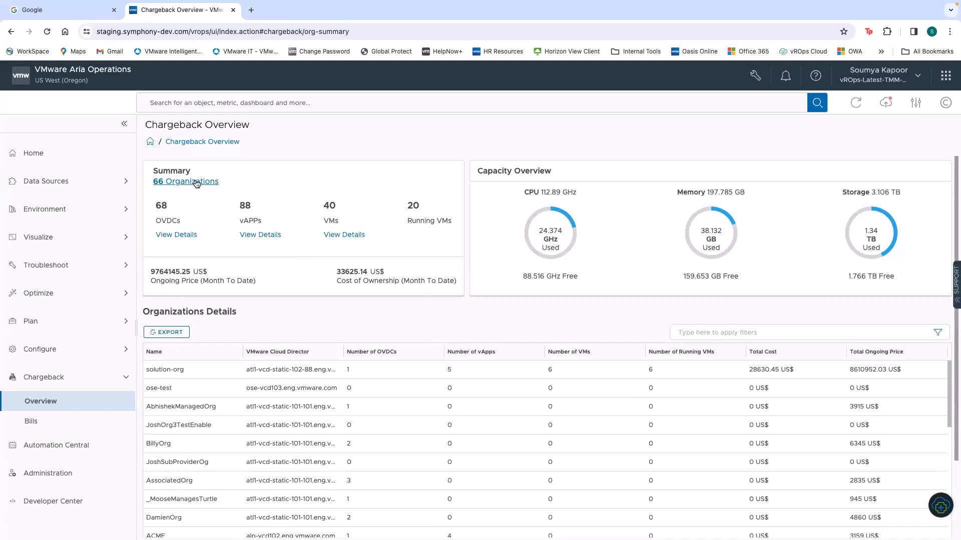
left_click(196, 379)
scroll(475, 415, "down", 1)
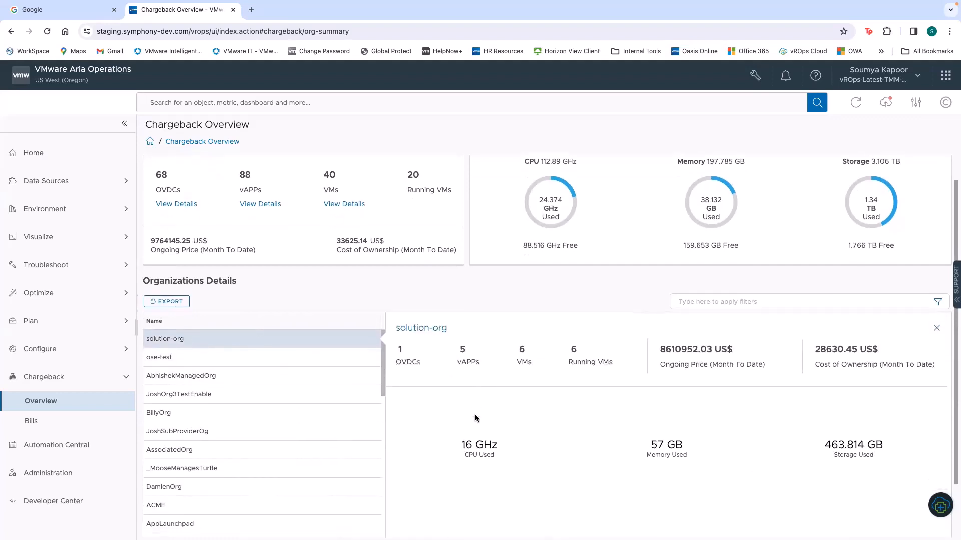
scroll(475, 414, "down", 2)
scroll(476, 415, "up", 1)
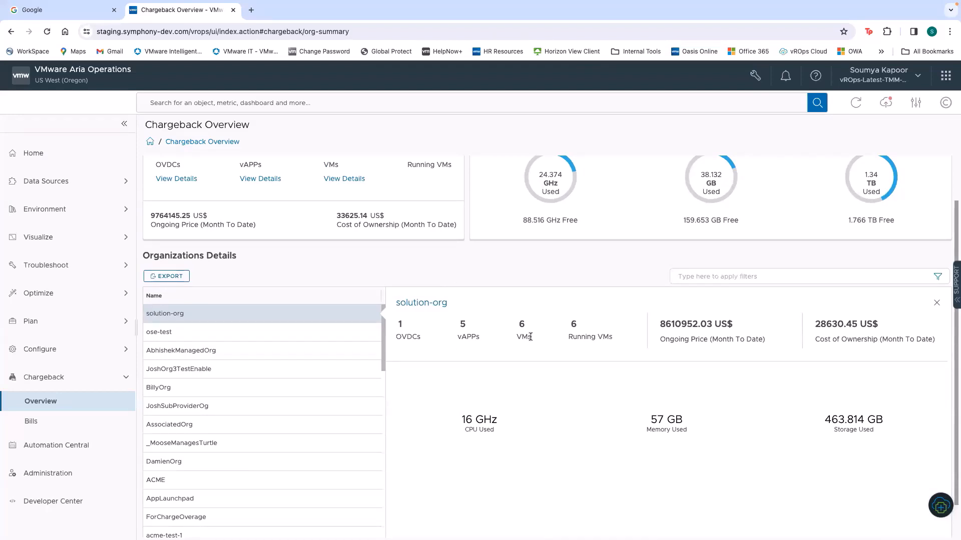
scroll(297, 209, "up", 2)
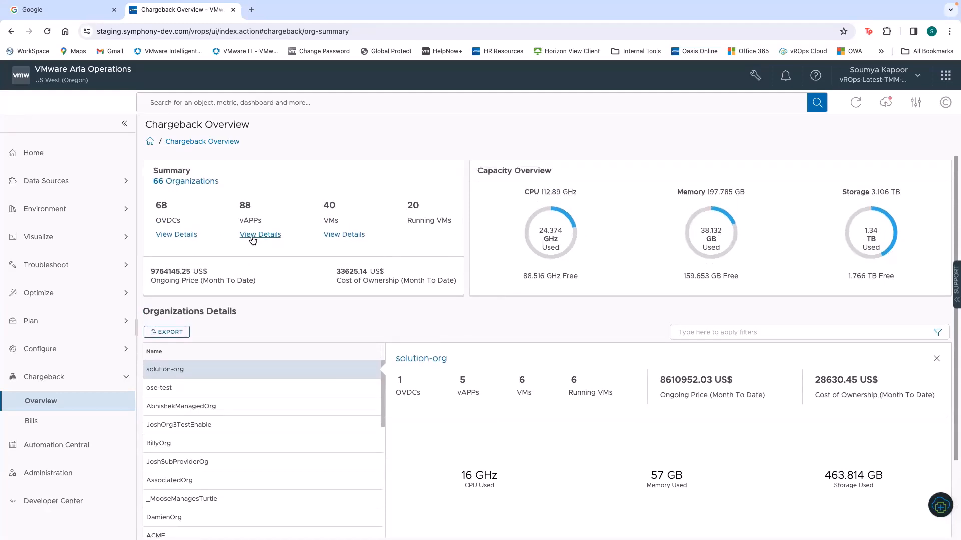
Open the vApp details from the chargeback summary and examine the CPU, memory and storage utilization, cost and price of each vApp.
left_click(253, 240)
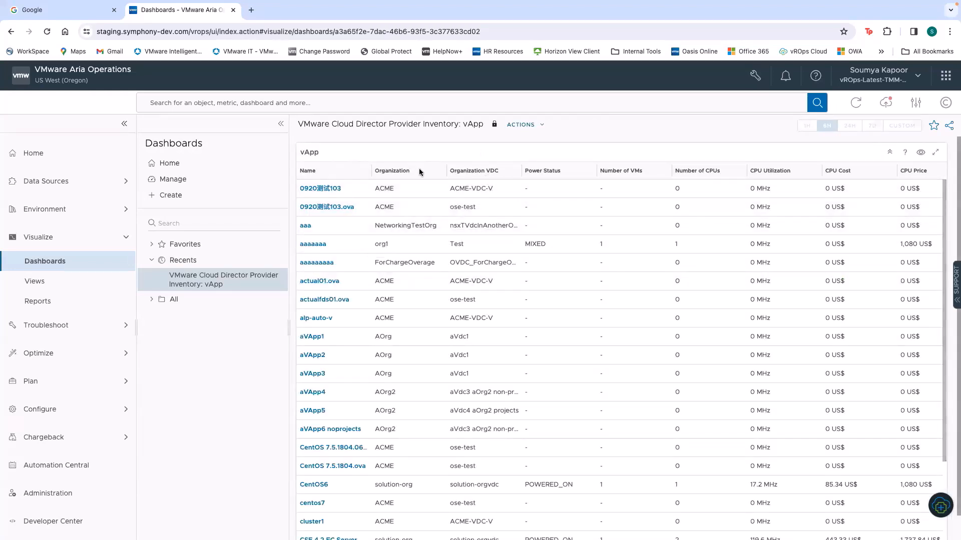
scroll(780, 251, "right", 1)
scroll(780, 250, "right", 5)
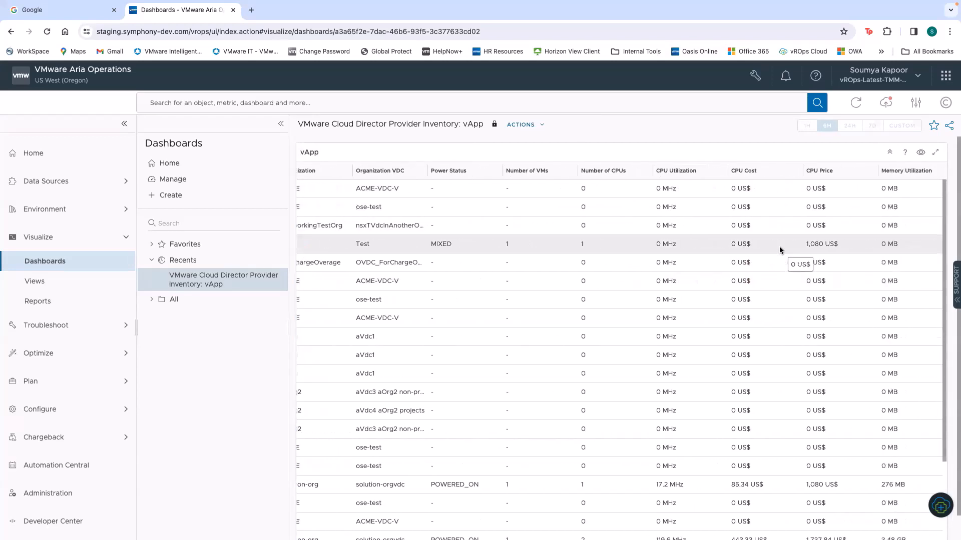
scroll(768, 249, "right", 5)
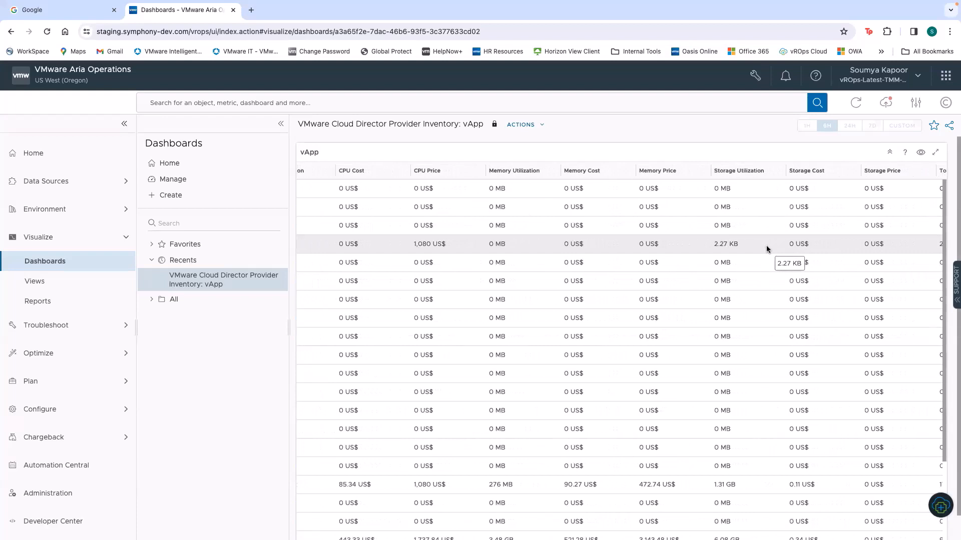
scroll(767, 249, "right", 5)
scroll(767, 248, "left", 13)
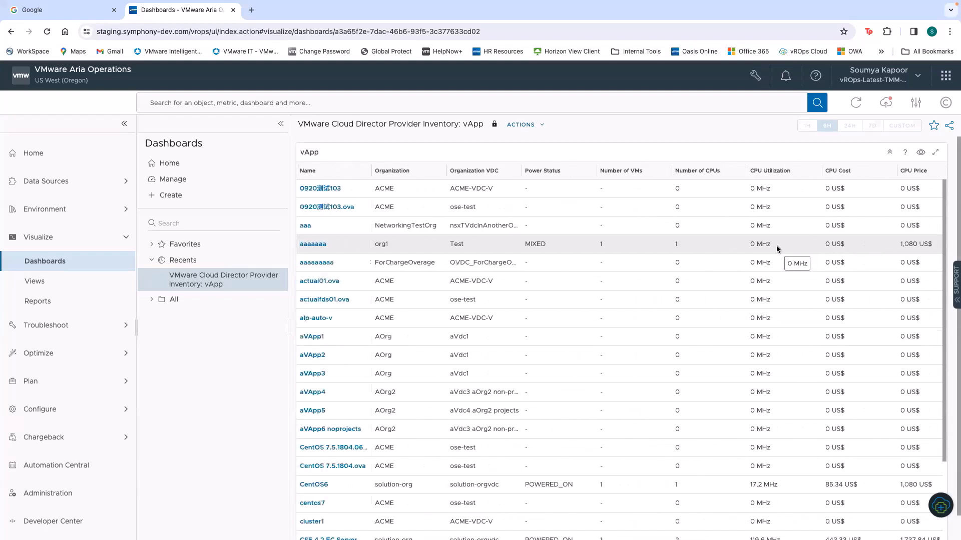
Review the remaining vApp inventory rows, return to the home launchpad and open the VMware Cloud Director page.
scroll(776, 245, "down", 1)
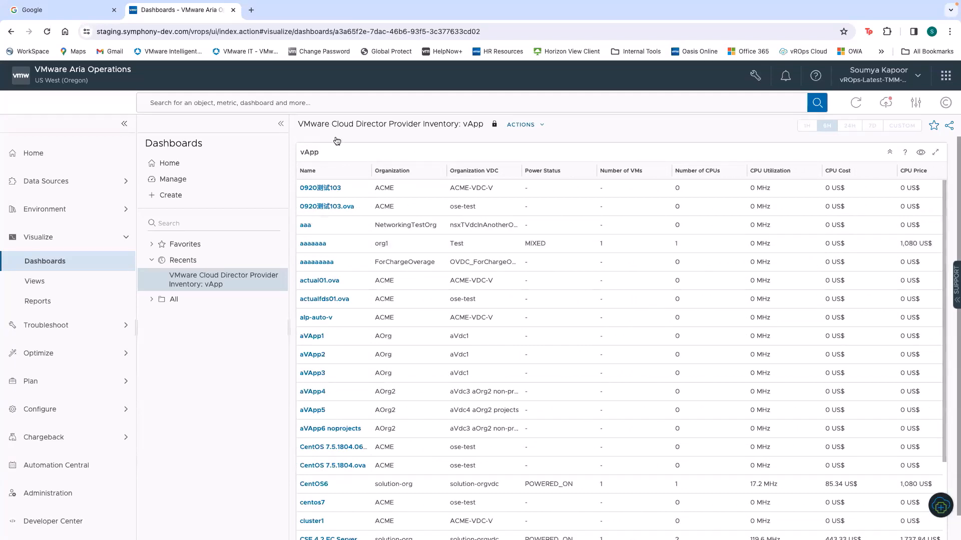
left_click(64, 153)
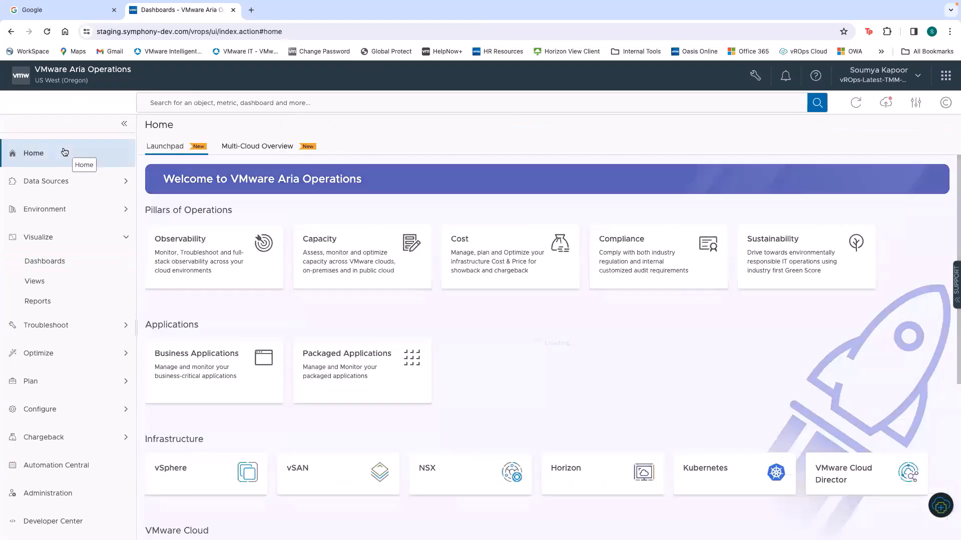
scroll(302, 357, "down", 1)
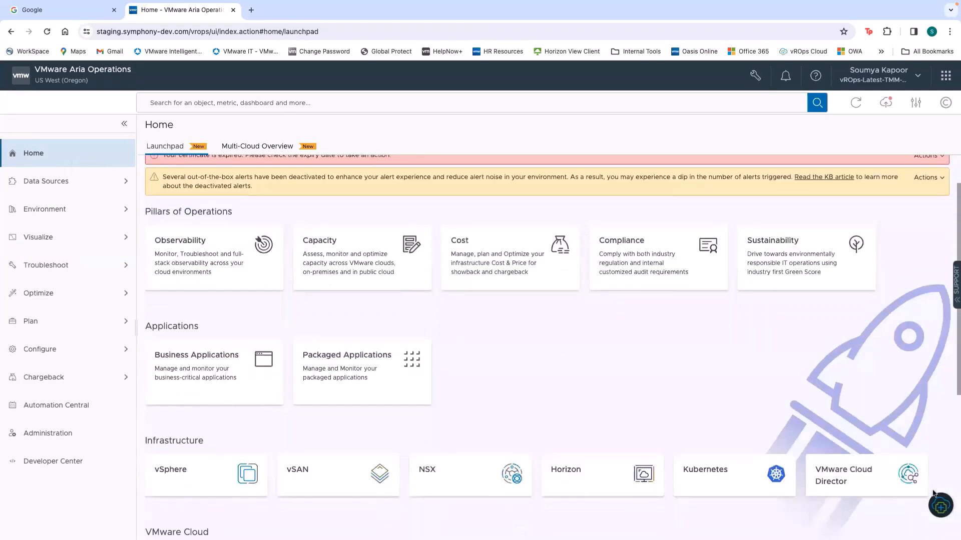
left_click(853, 473)
scroll(326, 468, "down", 1)
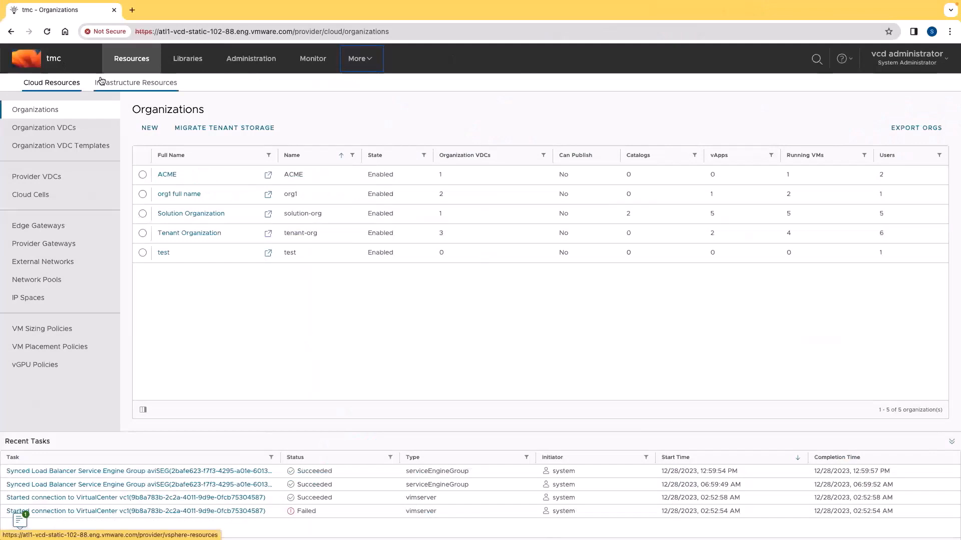
Switch to the Cloud Director provider portal, open Customize Portal and examine the Operations Plugin's version, state and tenant scope.
left_click(376, 55)
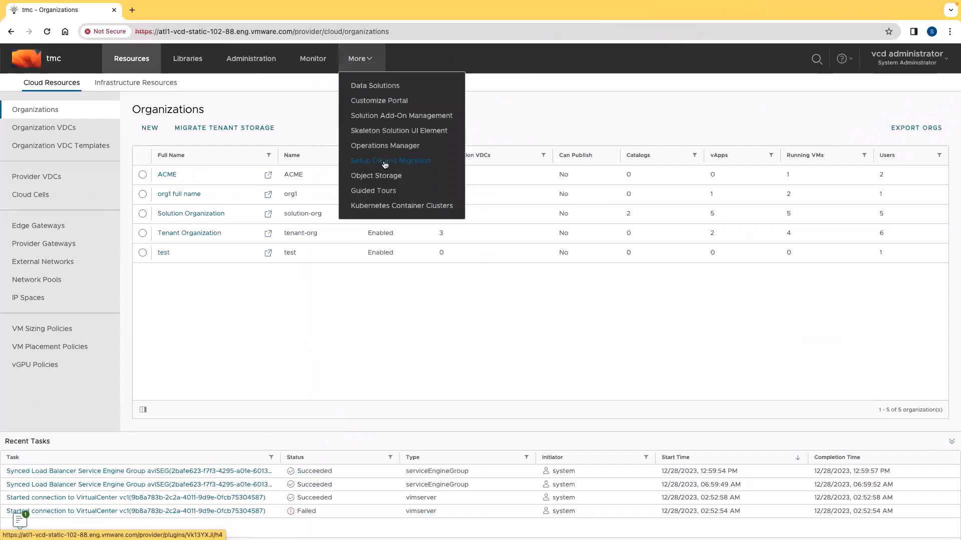
left_click(378, 102)
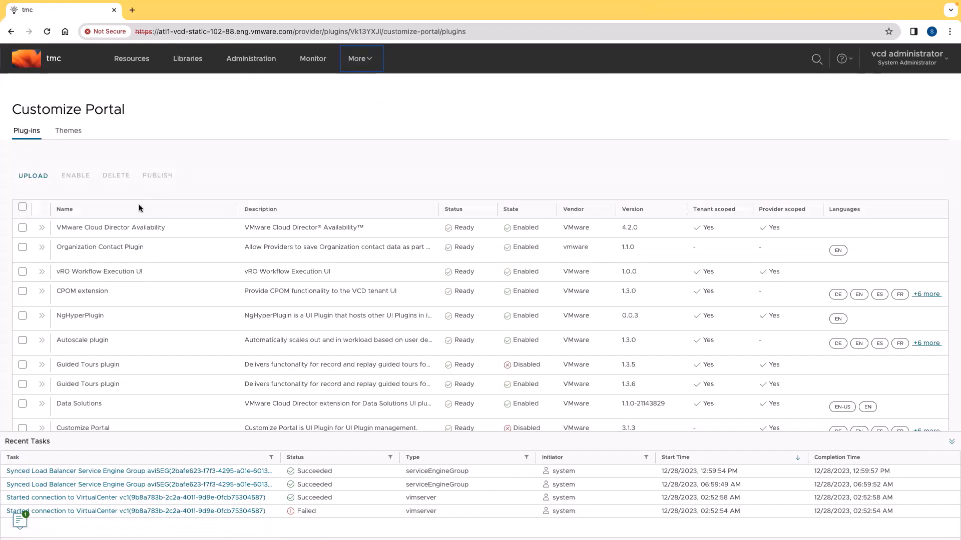
scroll(23, 339, "down", 3)
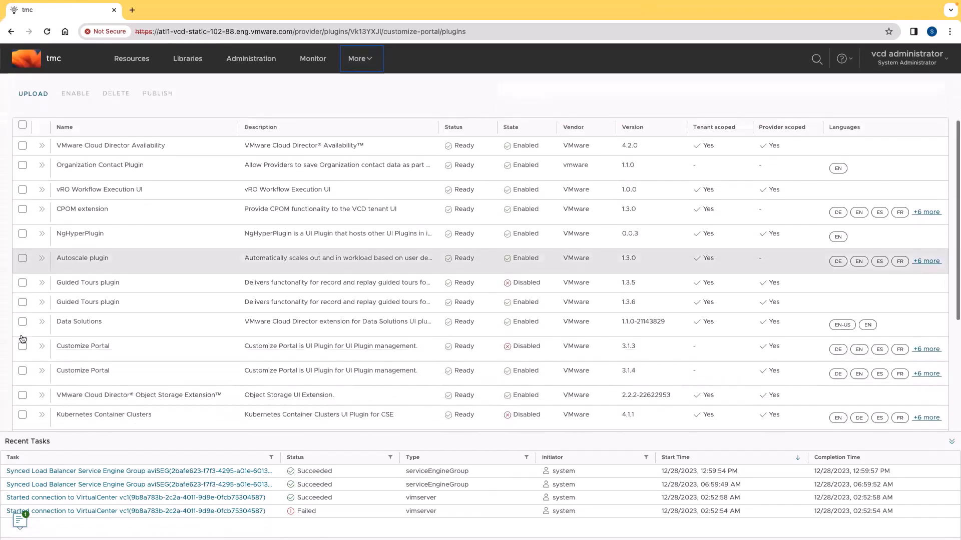
scroll(23, 339, "down", 5)
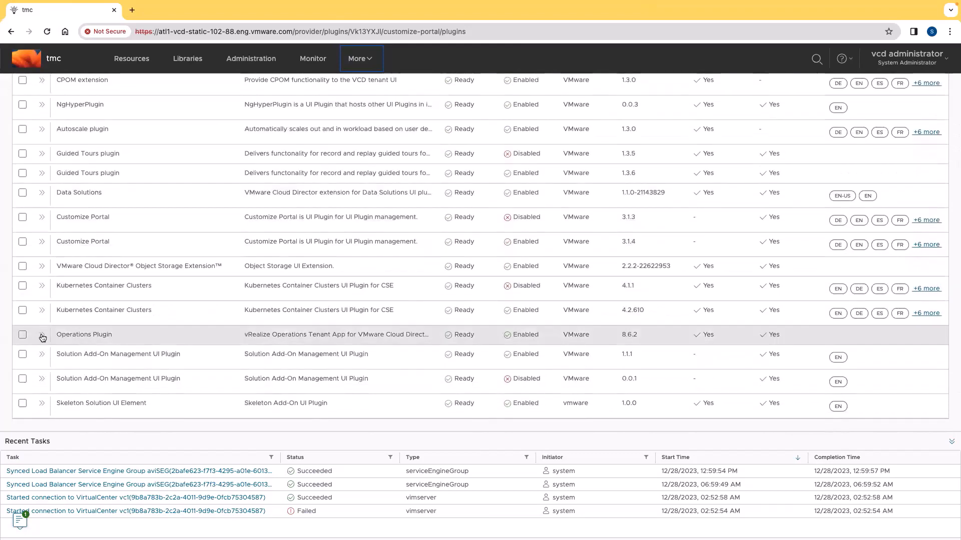
left_click(42, 335)
scroll(142, 201, "up", 3)
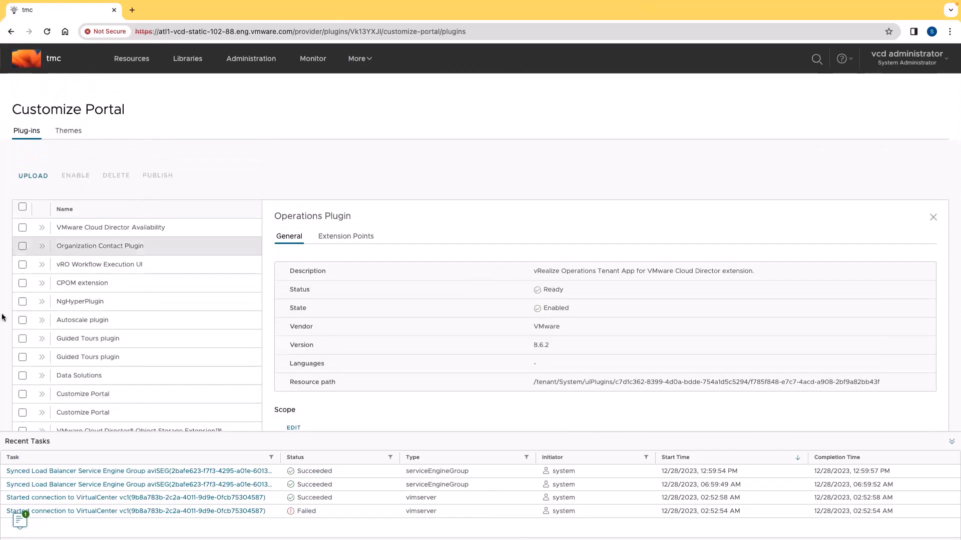
scroll(4, 315, "down", 3)
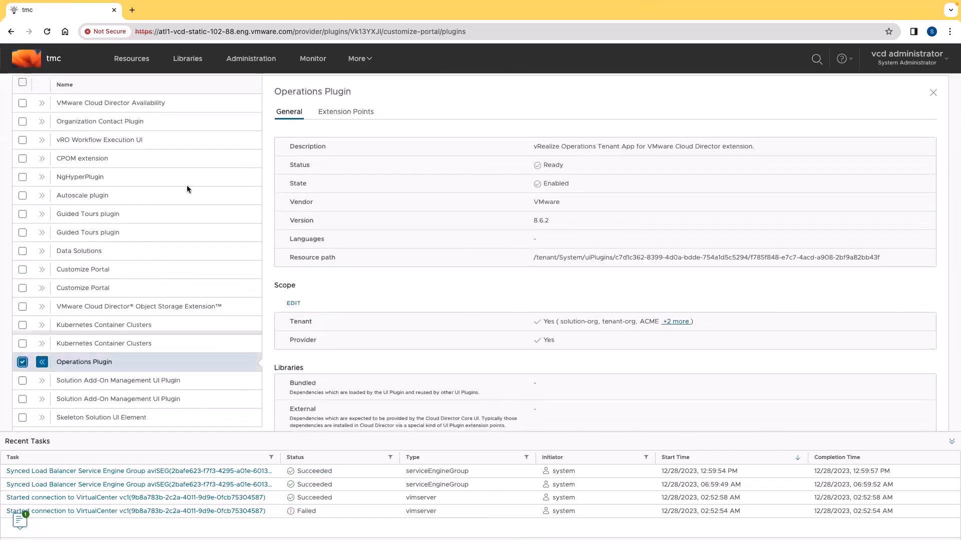
scroll(188, 183, "up", 3)
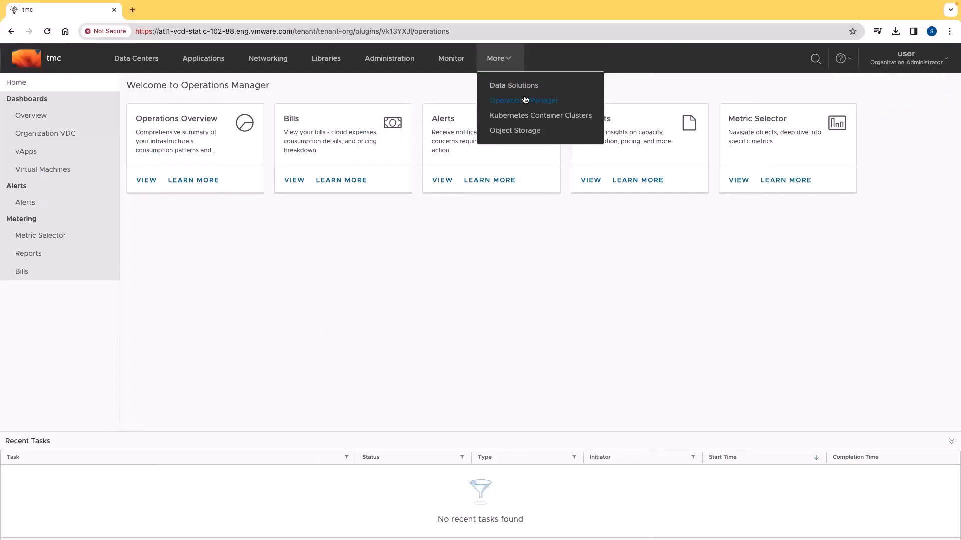
Open Operations Manager in the tenant portal and review the Operations Overview and the active alerts, returning to its home page.
left_click(525, 100)
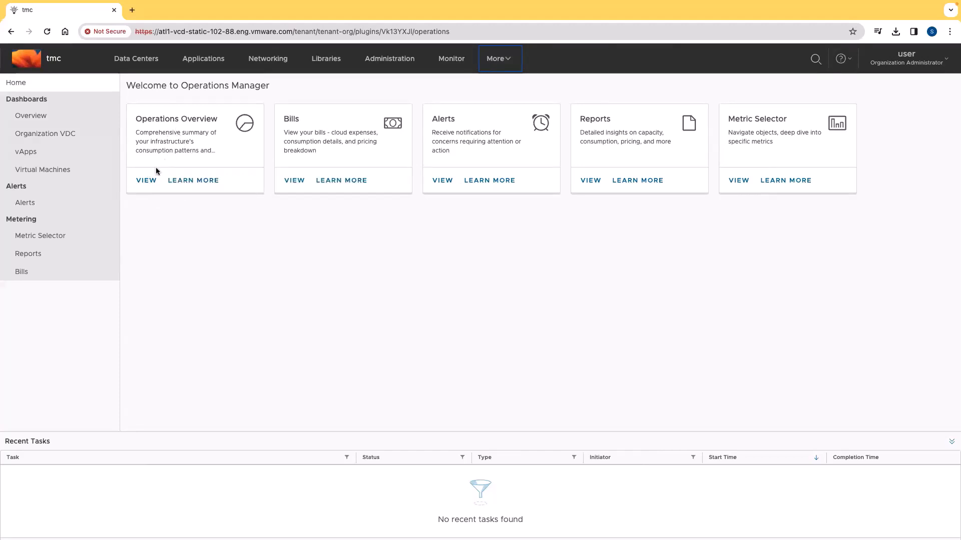
left_click(149, 183)
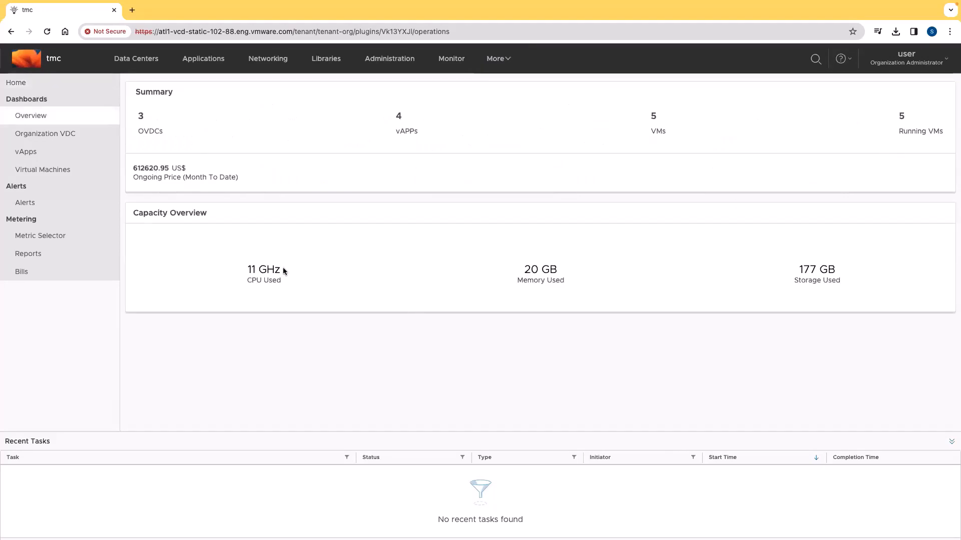
left_click(81, 89)
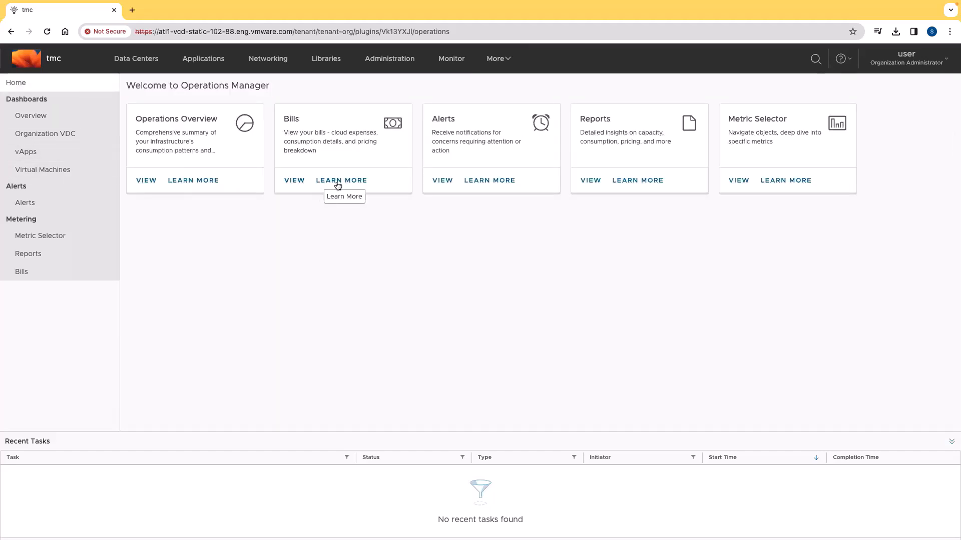
left_click(447, 181)
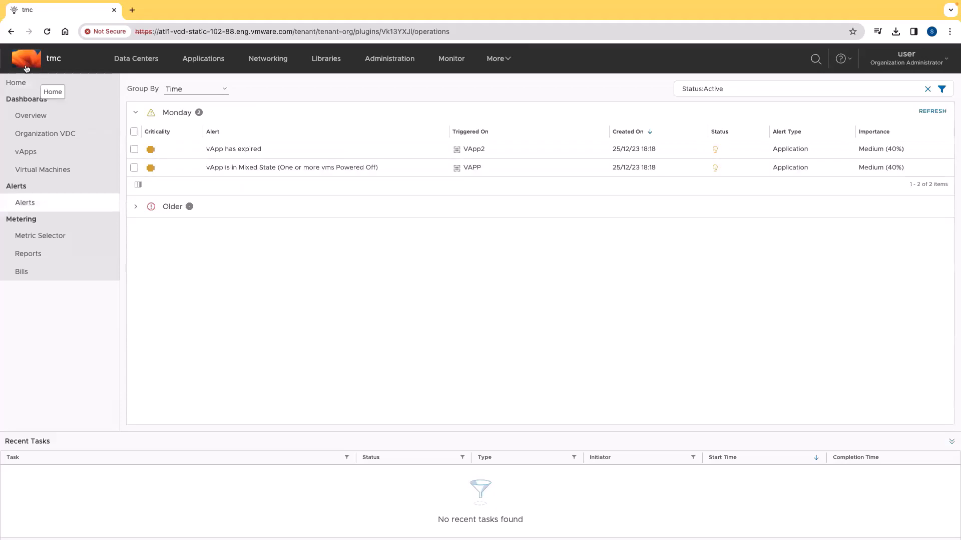
left_click(40, 91)
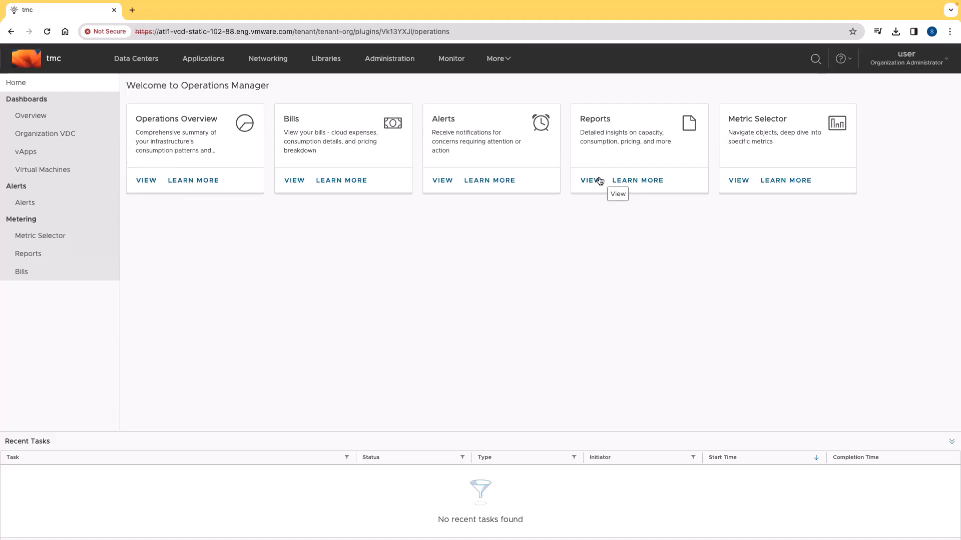
Open the Metric Selector for tenant-org, chart the Organization VDC CPU Allocation (MHz) metric and select Allocation (%).
left_click(739, 181)
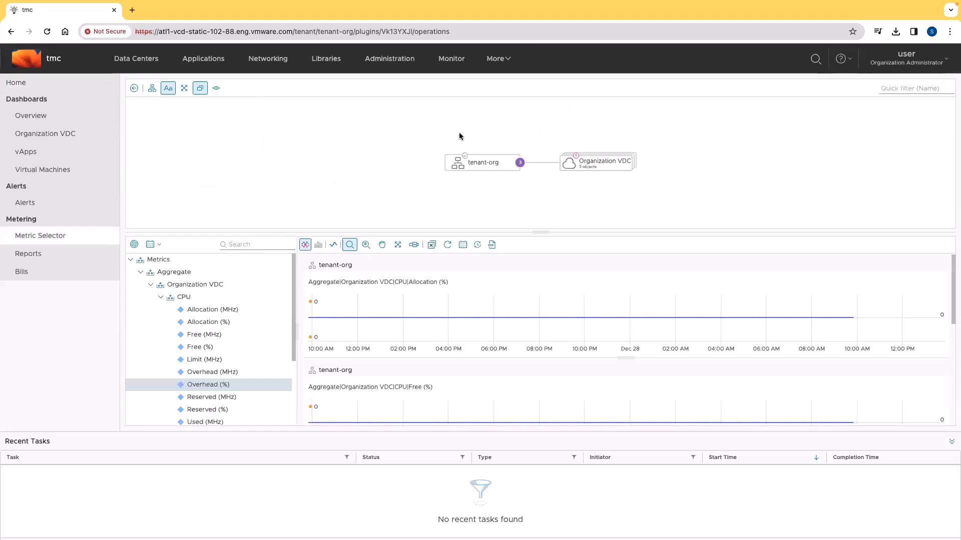
mouse_move(610, 163)
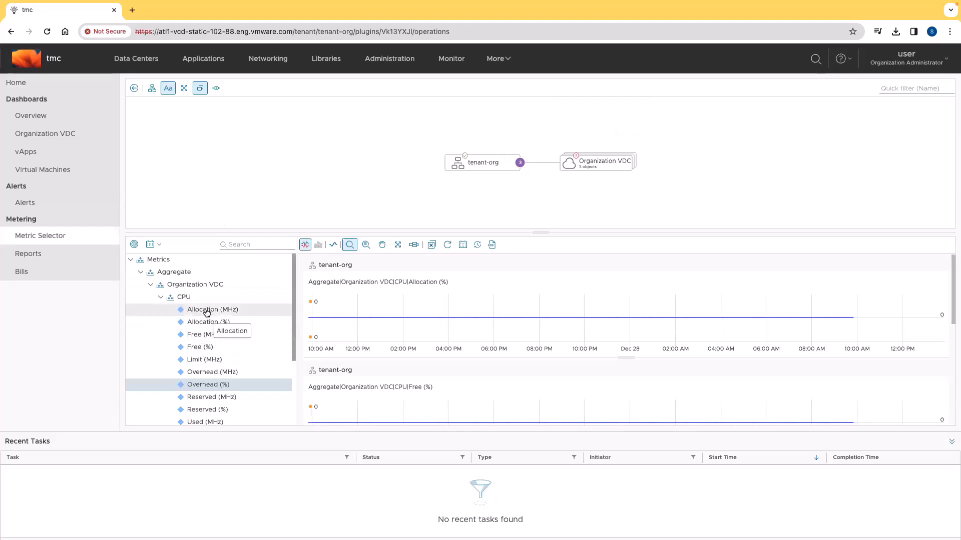
left_click(206, 311)
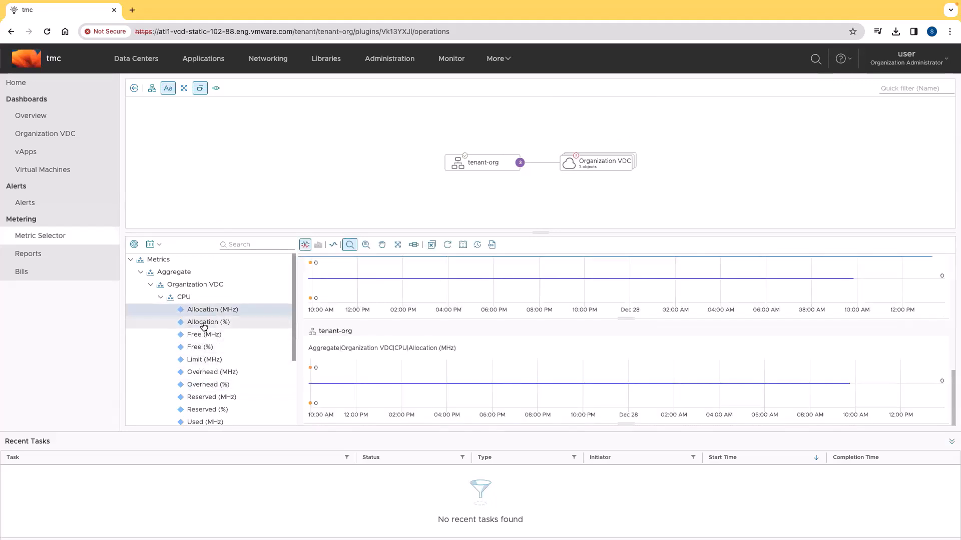
left_click(202, 323)
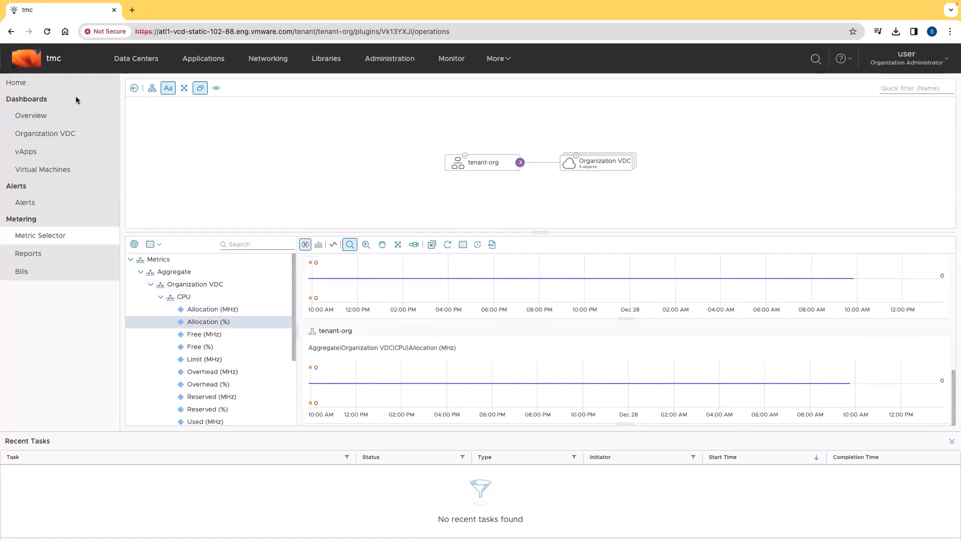
Review the tenant's Overview, Organization VDC, vApps and Virtual Machines dashboards, including the virtual machines' utilization and price columns.
left_click(54, 118)
left_click(54, 134)
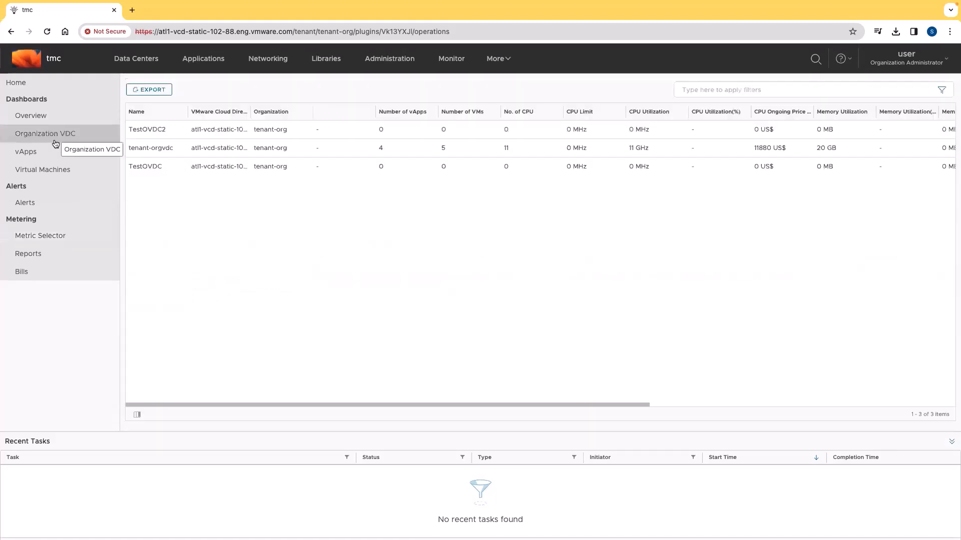
left_click(54, 152)
left_click(60, 171)
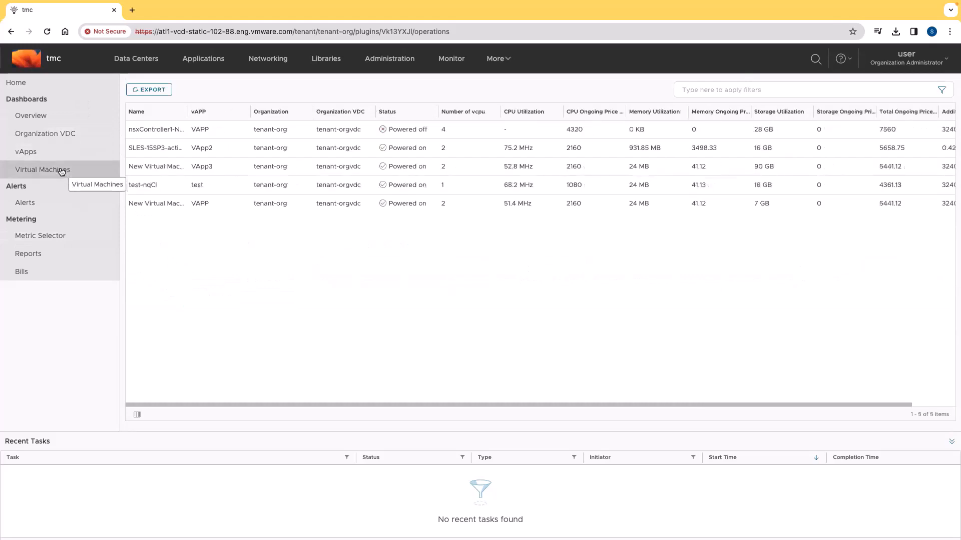
scroll(571, 169, "right", 2)
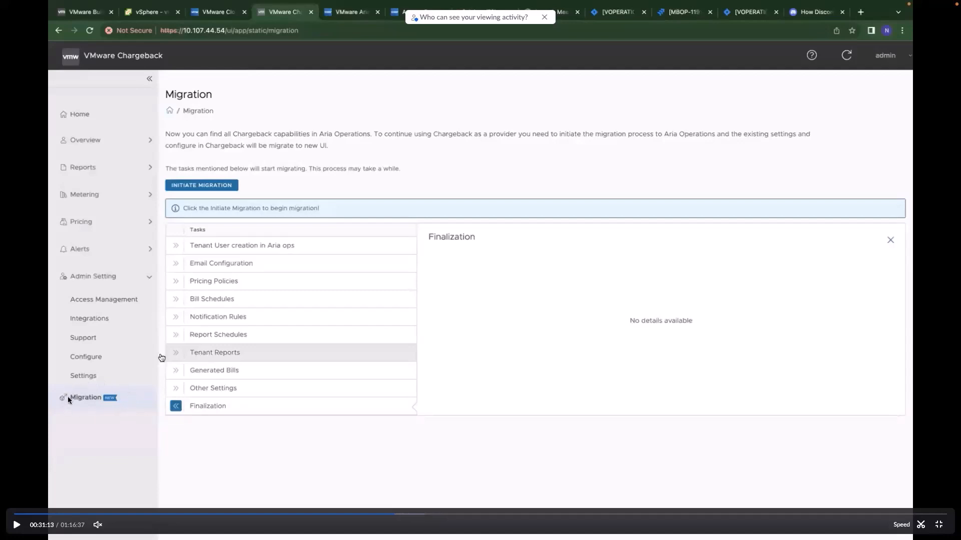
Initiate the VMware Chargeback migration to Aria Operations, accepting both agreements, and close the Finalization task details.
left_click(209, 315)
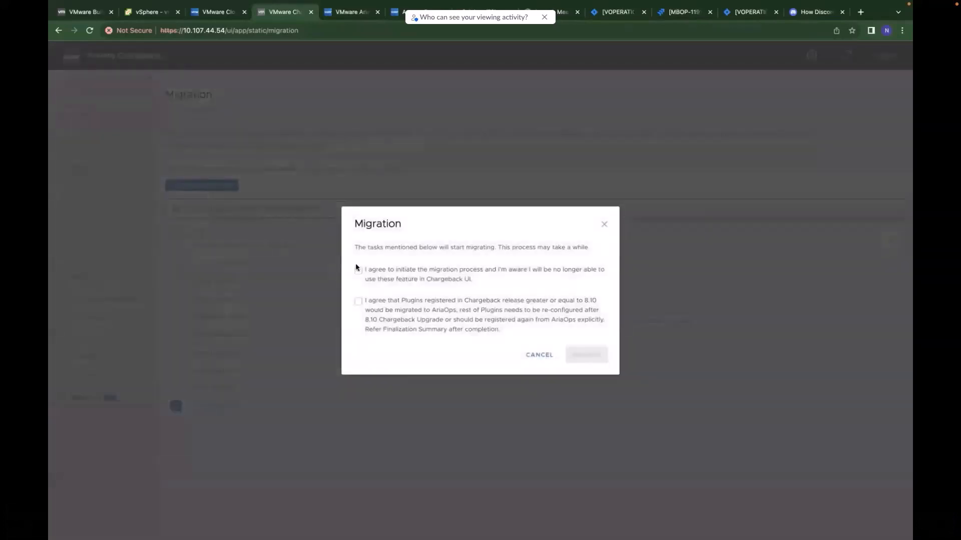
left_click(358, 270)
left_click(358, 301)
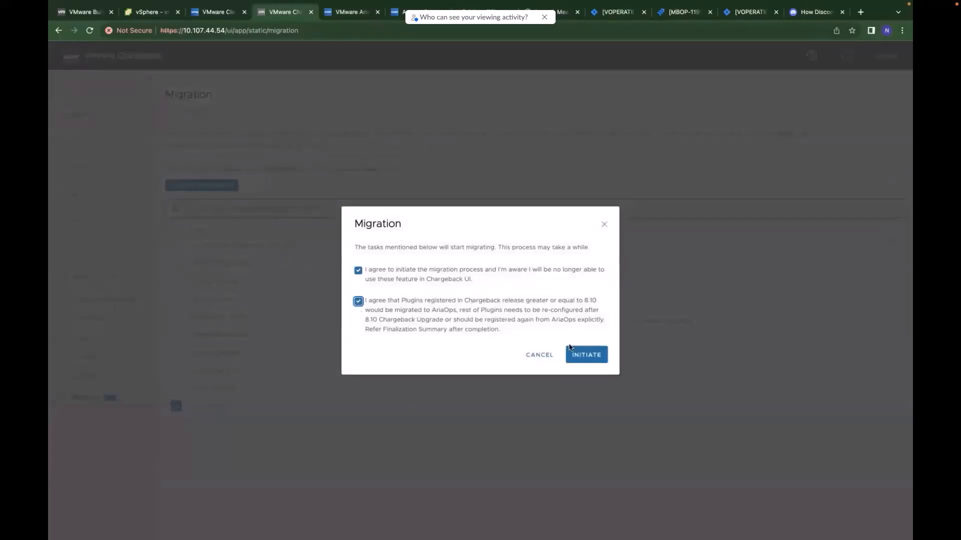
left_click(582, 356)
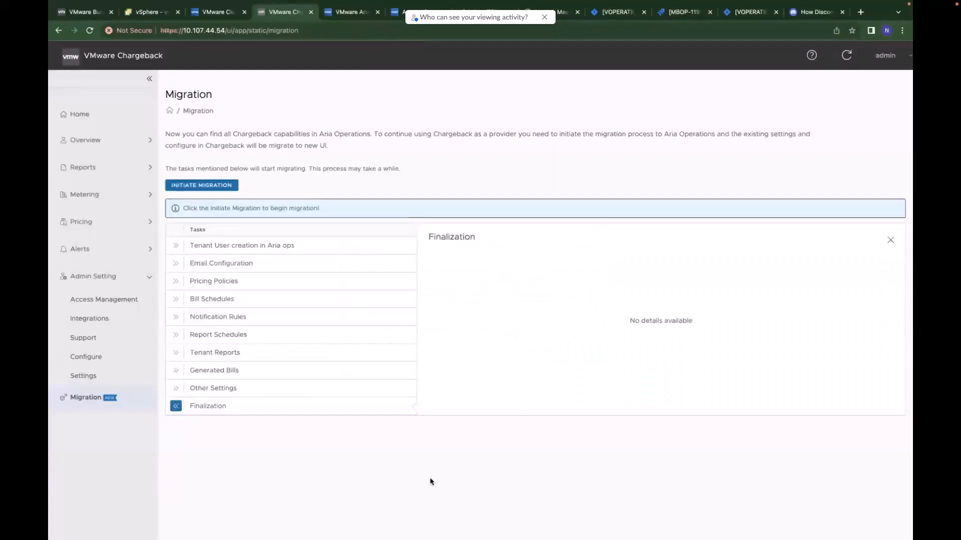
left_click(890, 241)
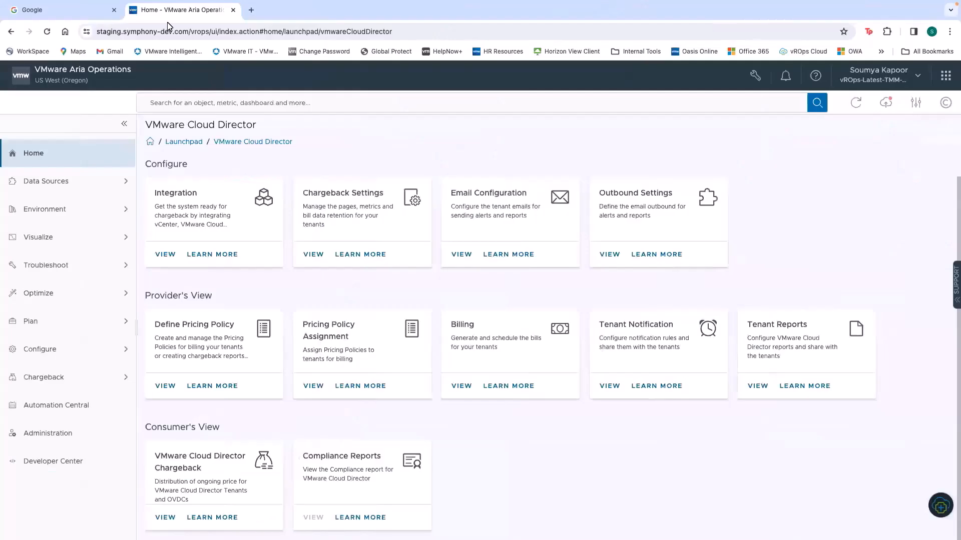
Switch to VMware Aria Operations and create a policy named VCenter pricing in Policy Definition.
left_click(58, 158)
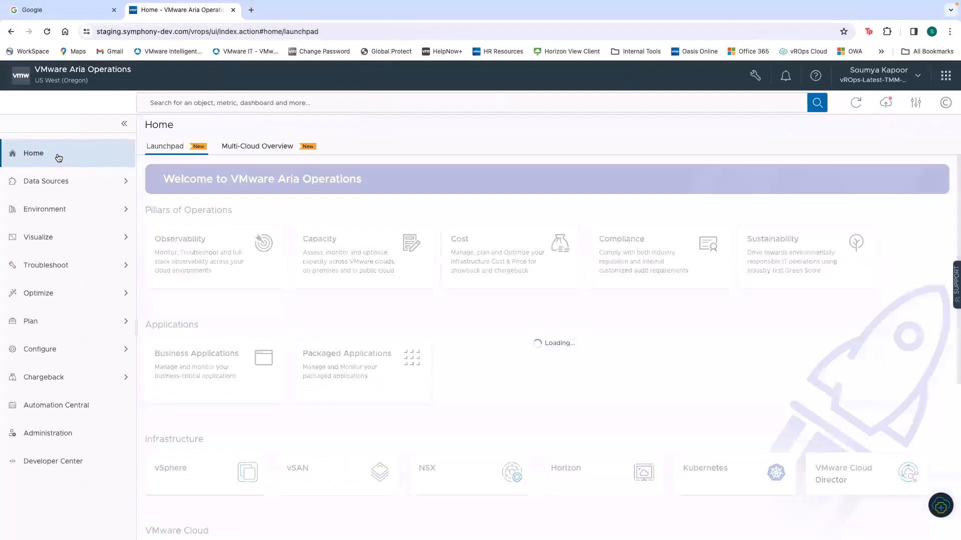
left_click(56, 358)
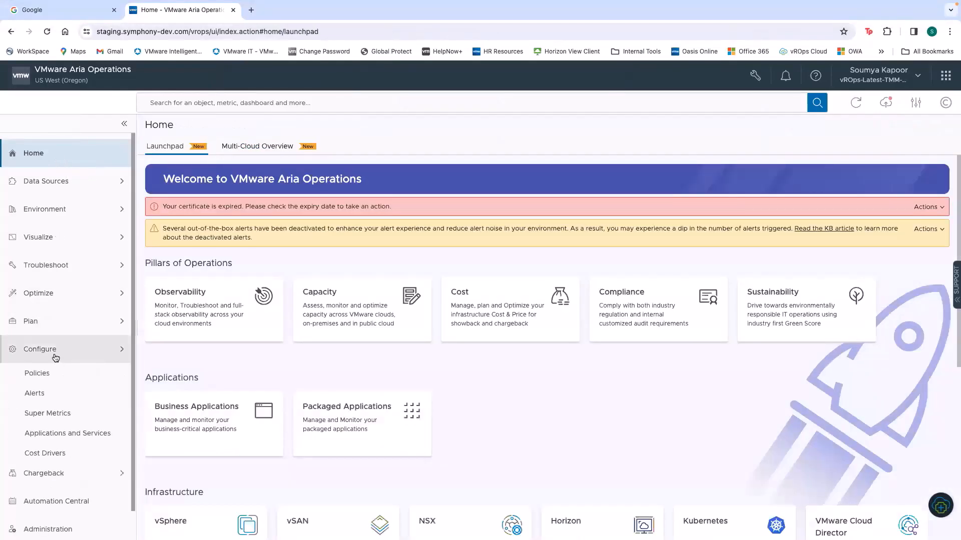
left_click(47, 373)
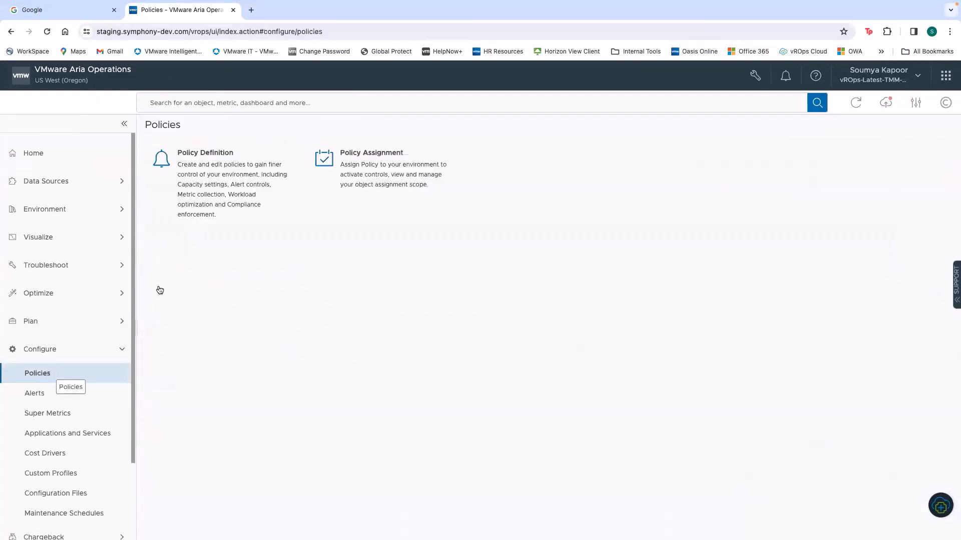
left_click(267, 181)
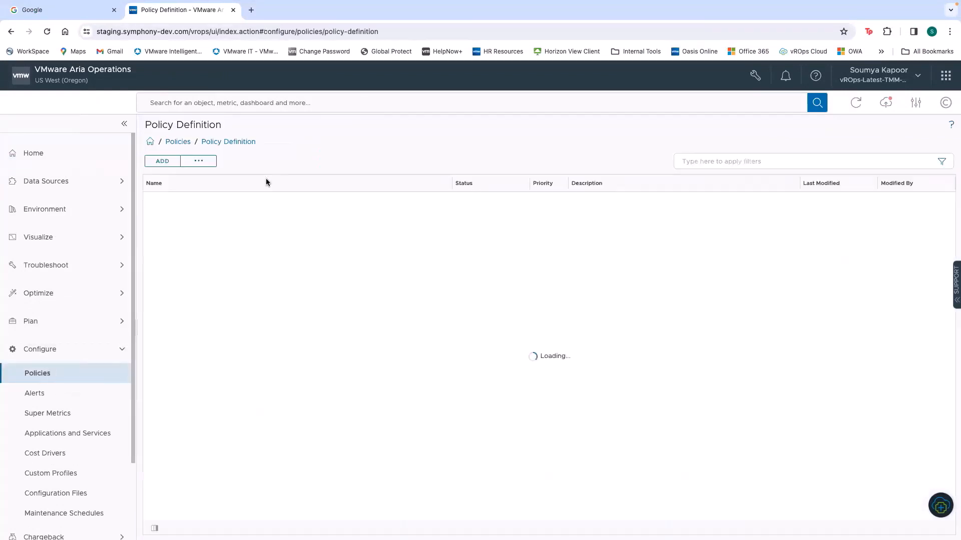
left_click(161, 159)
left_click(251, 156)
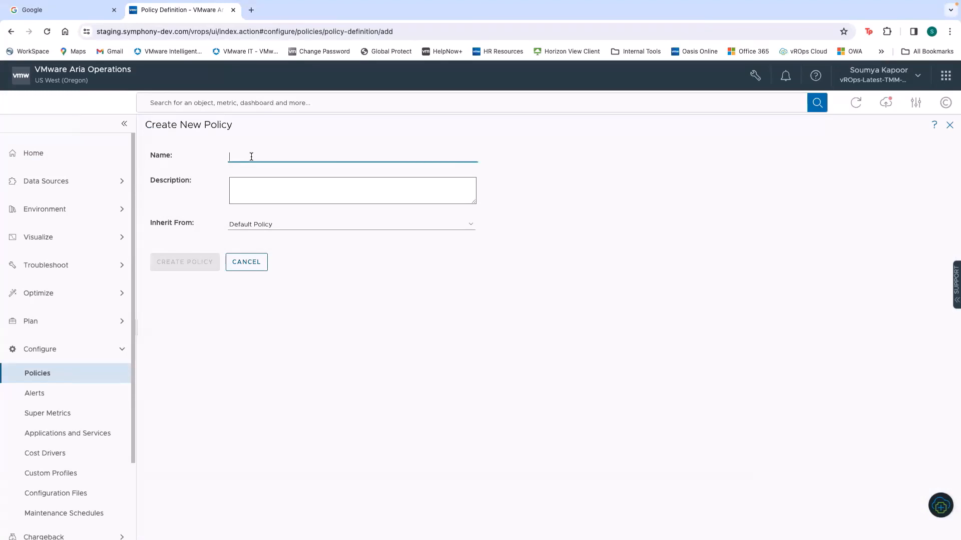
type("VCente")
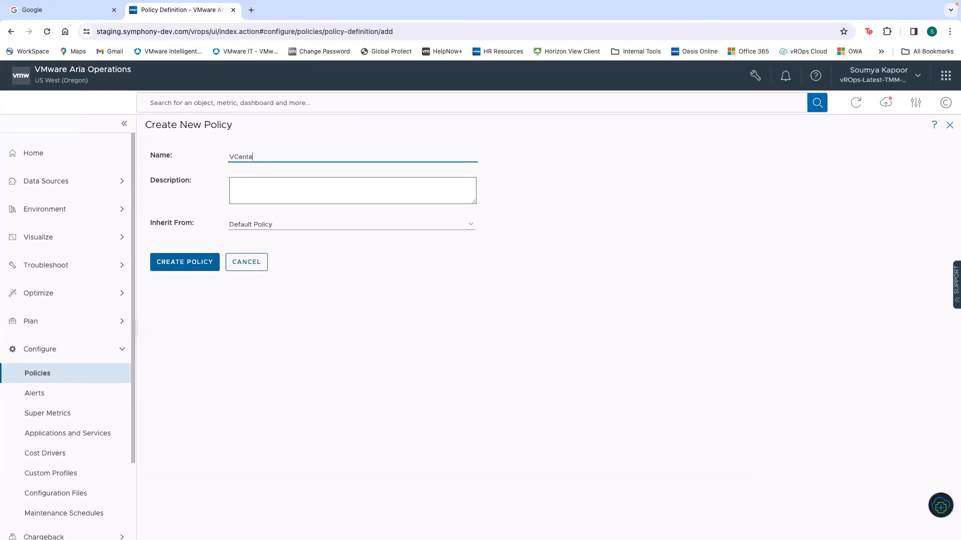
type("r pricing")
left_click(169, 258)
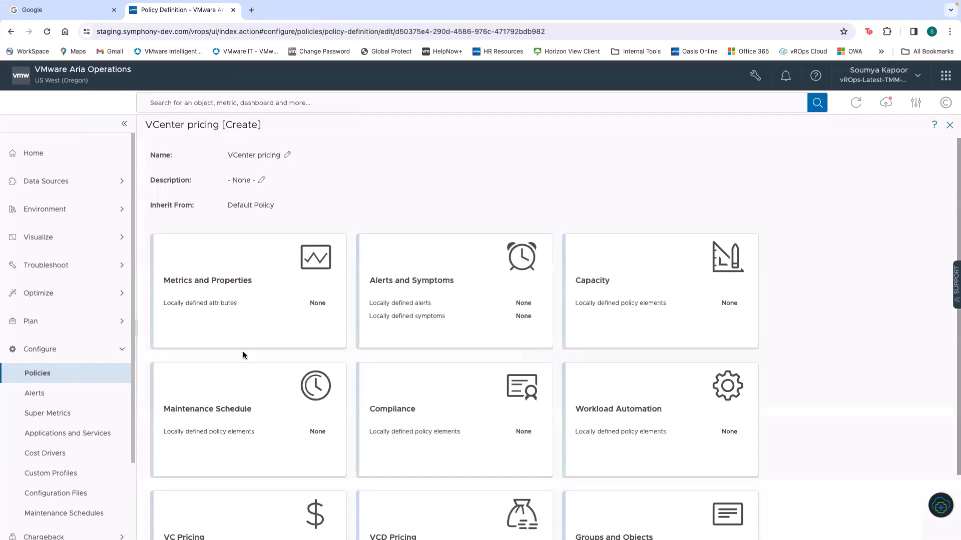
scroll(243, 356, "down", 2)
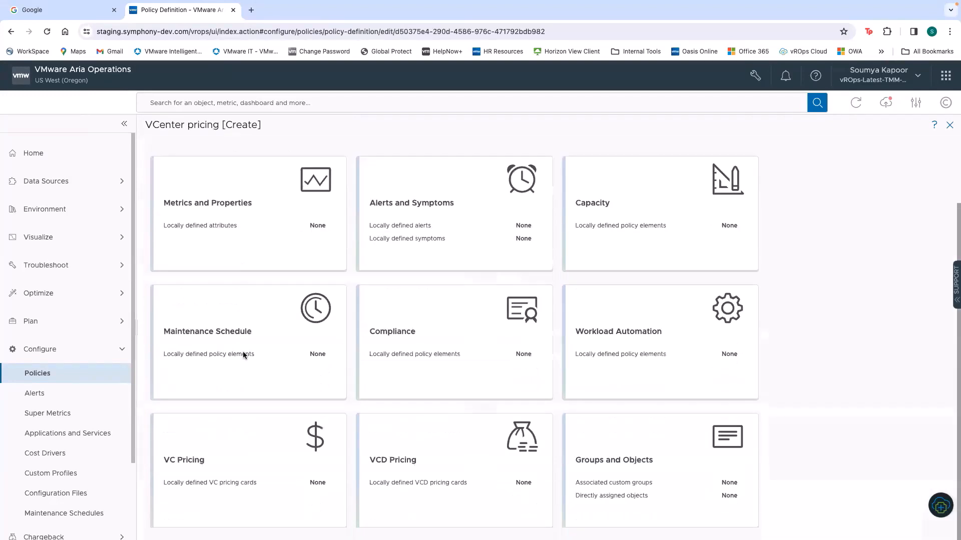
Unlock Basic Charges in VC Pricing and set the cost factors to CPU 1.2, memory 1.3, storage 1.4 and additional 1.1.
left_click(195, 478)
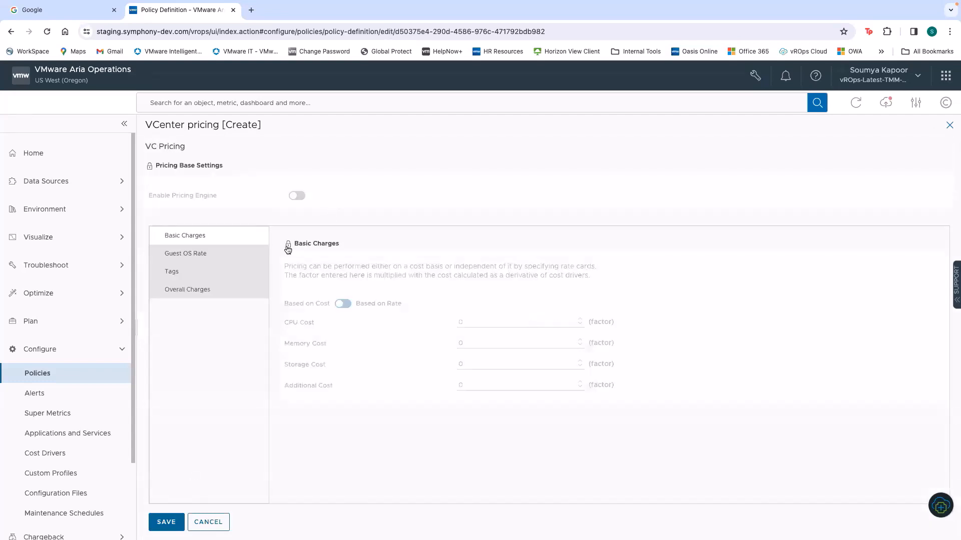
left_click(287, 246)
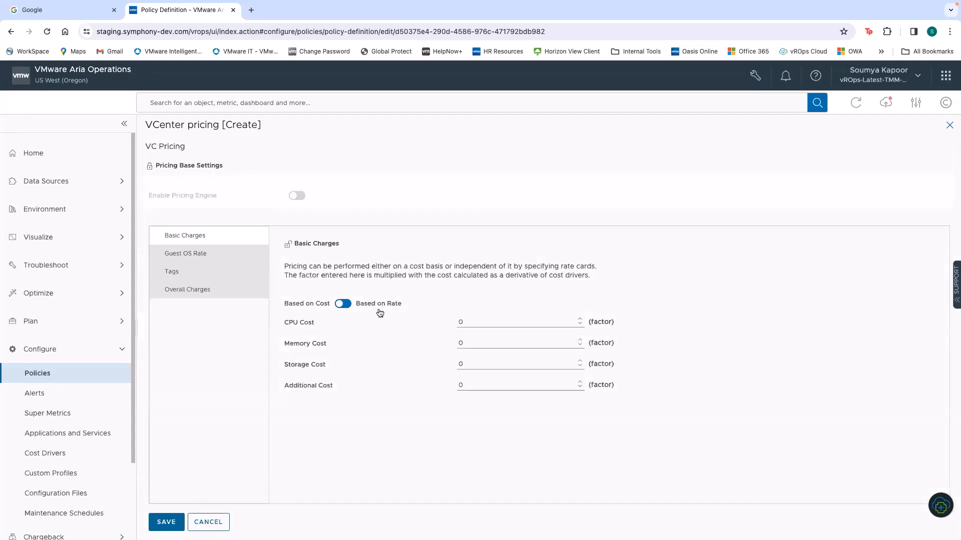
double_click(473, 319)
type("1.2")
double_click(469, 344)
type("1.3")
double_click(467, 366)
type("1")
left_click(477, 384)
double_click(478, 384)
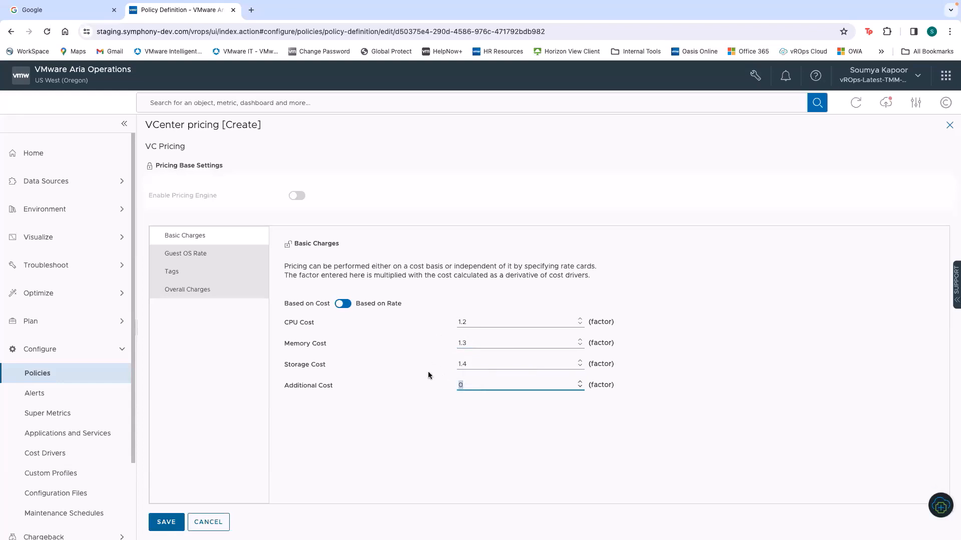
type("1.1")
Switch the basic charges to Based on Rate and set the CPU rate to 10 US$ per vCPU, charged monthly.
left_click(344, 304)
left_click(368, 331)
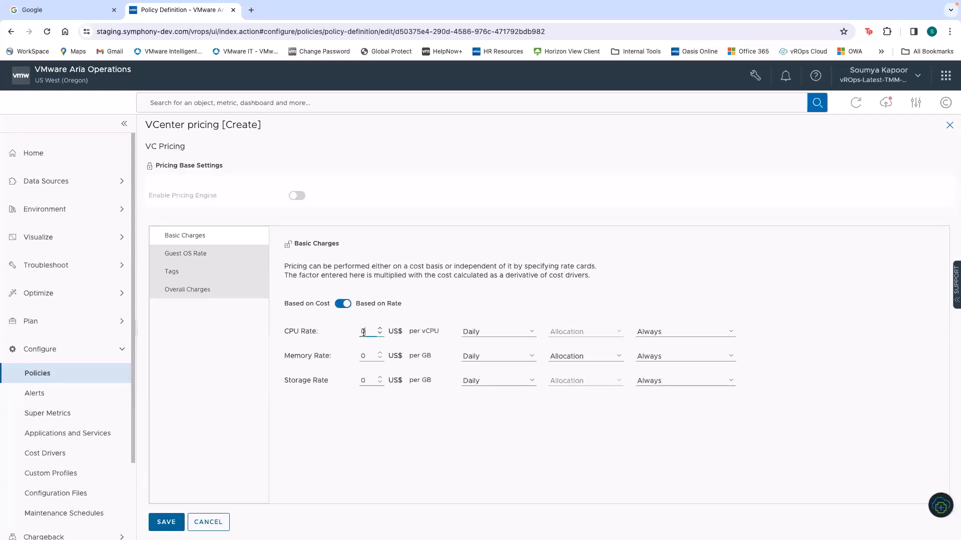
key("BackSpace")
type("10")
left_click(530, 332)
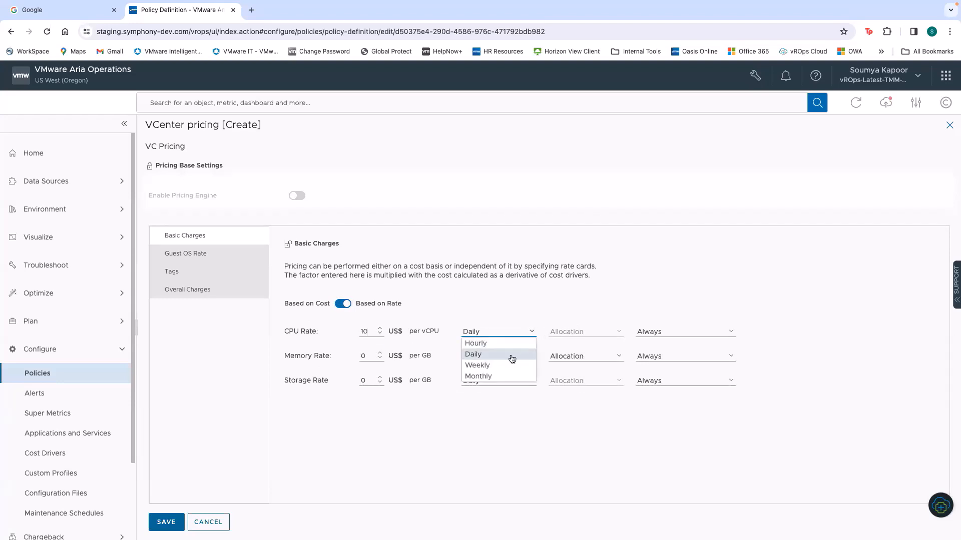
left_click(504, 378)
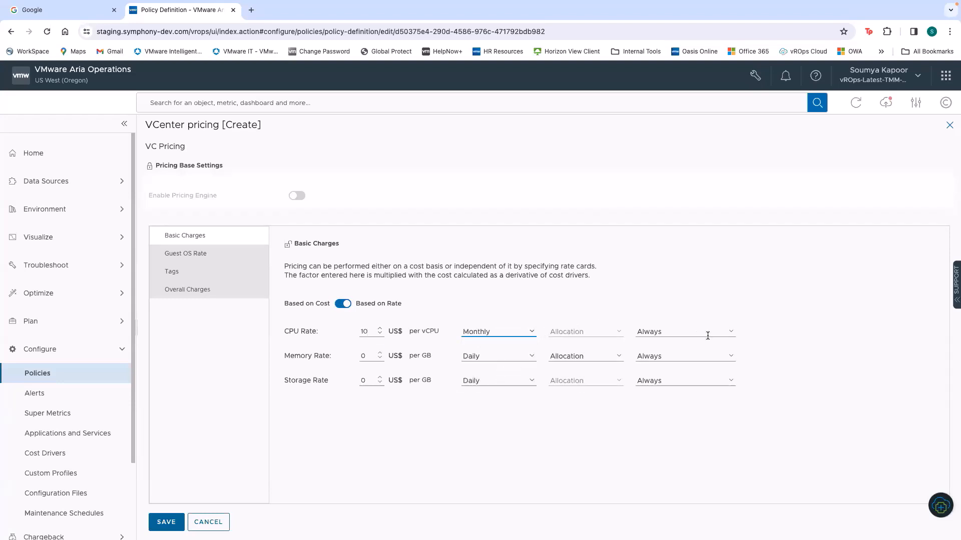
left_click(730, 332)
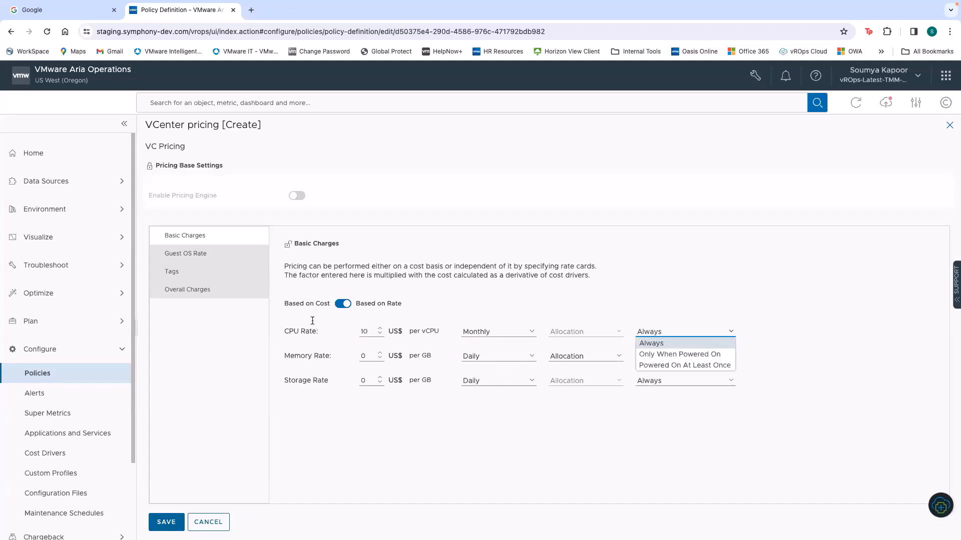
Set the memory rate to 5 US$ per GB and the storage rate to 2 US$ per GB, both charged monthly.
left_click(368, 355)
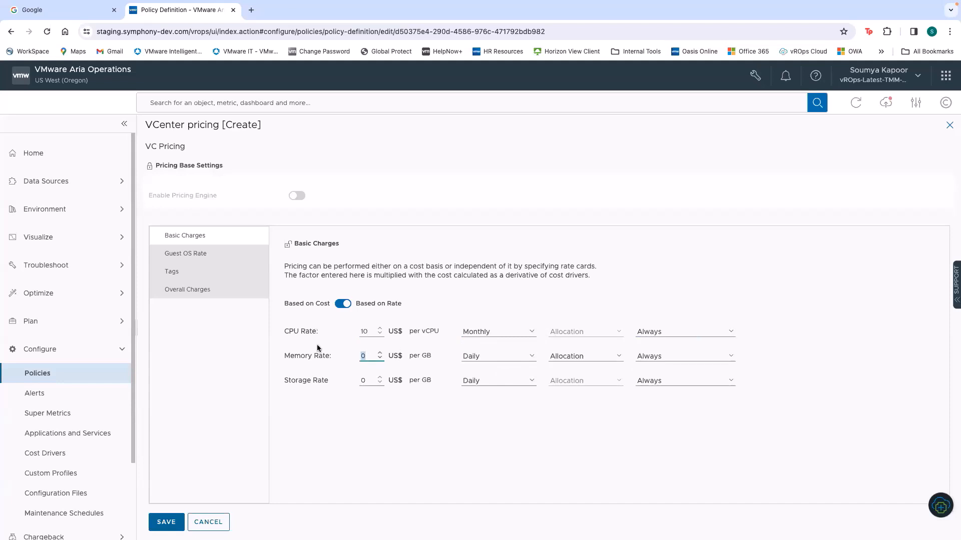
type("5")
left_click(521, 354)
left_click(511, 401)
left_click(374, 379)
key("BackSpace")
type("2")
left_click(531, 382)
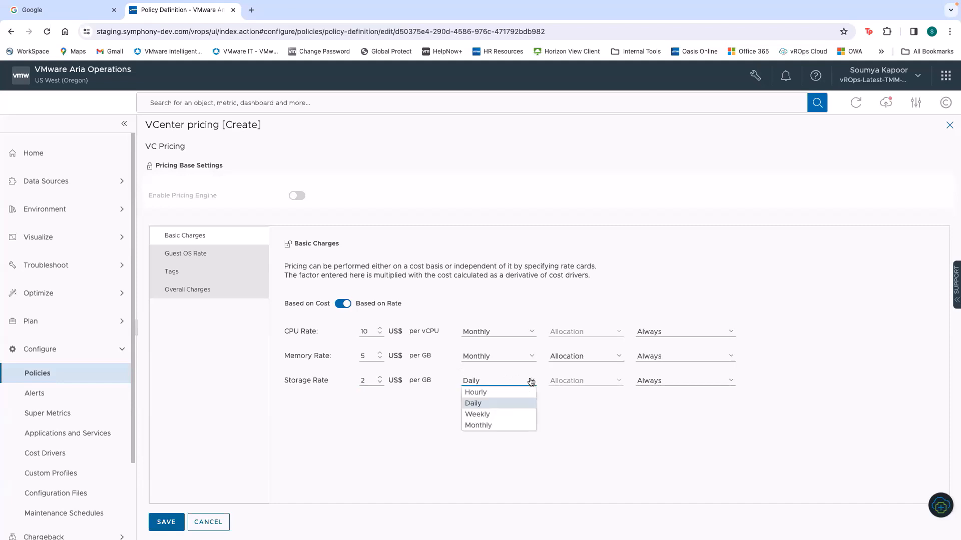
left_click(495, 425)
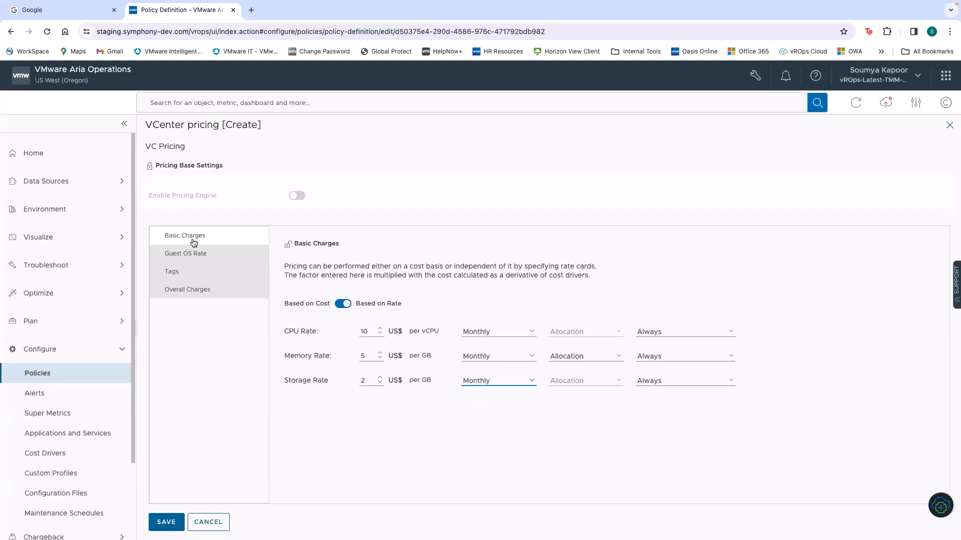
Unlock Tags and start a recurring tag with the category avamarbackup and the value true.
left_click(197, 258)
left_click(185, 269)
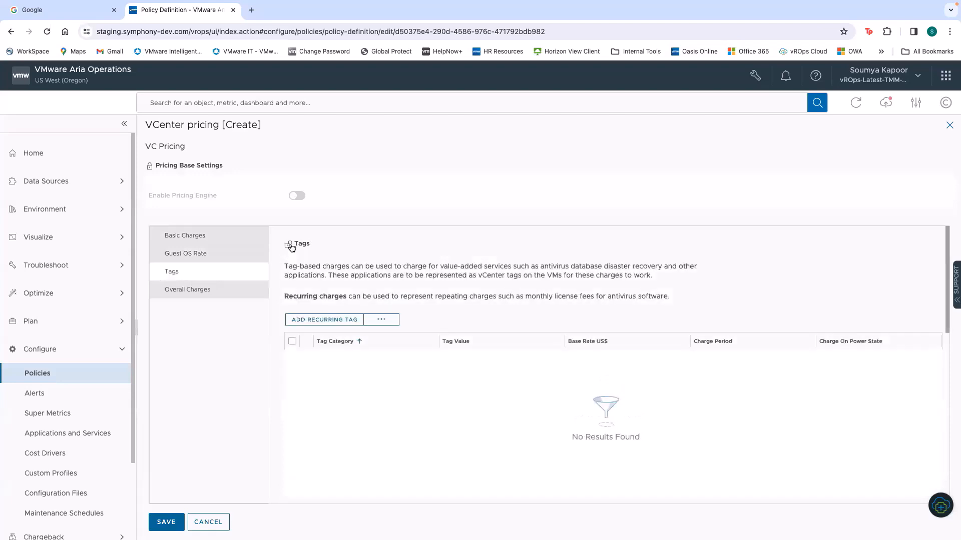
left_click(353, 325)
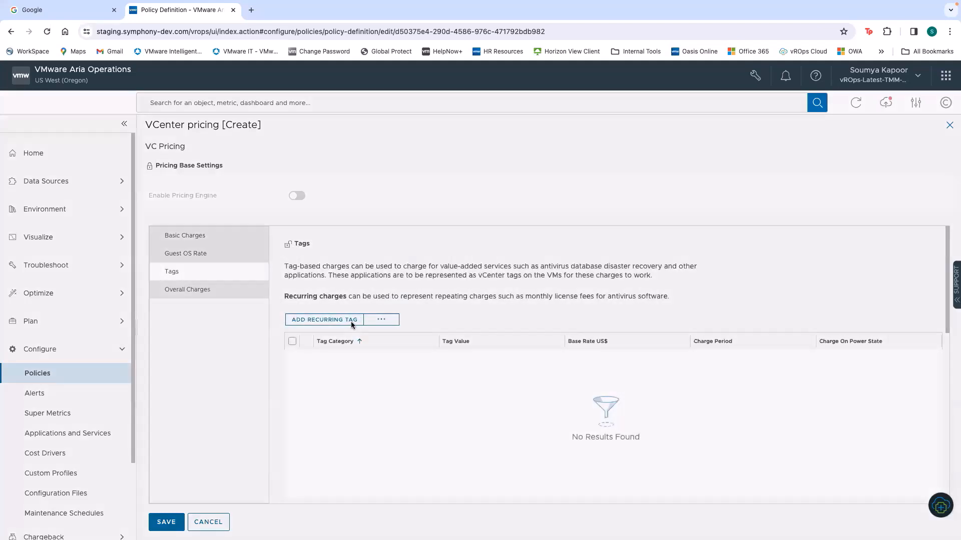
type("ava")
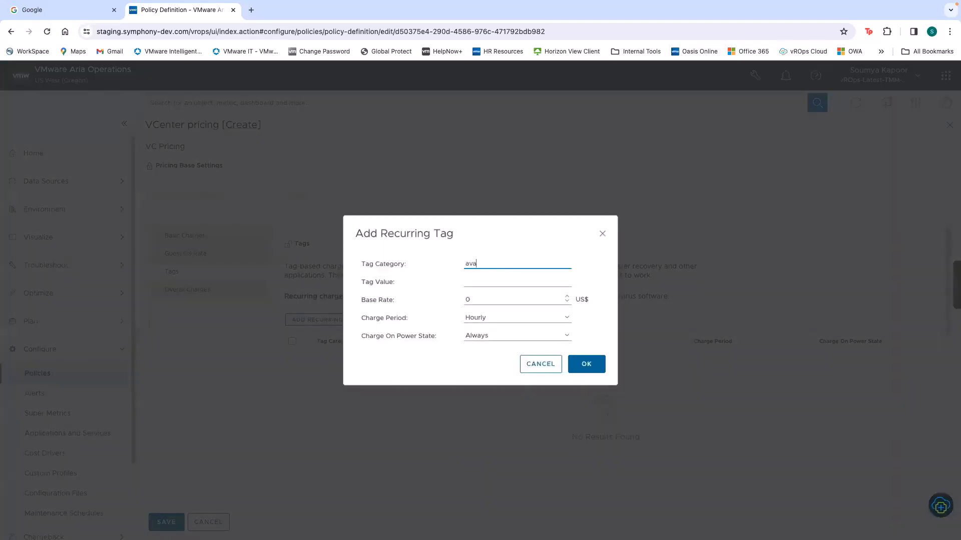
type("marackup")
left_click(501, 282)
left_click(488, 263)
type("b")
left_click(483, 282)
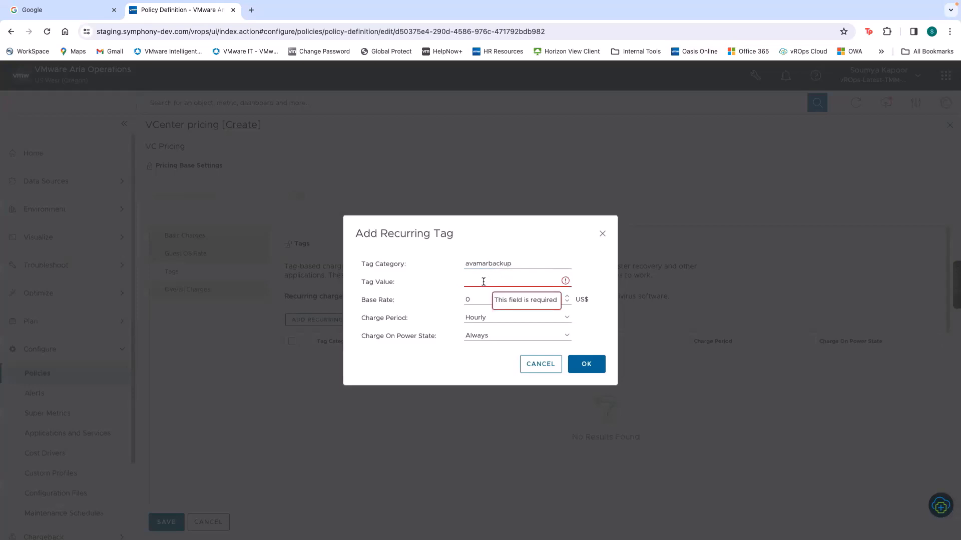
type("true")
Set the recurring tag's base rate to 10 US$ with a weekly charge period, keep the power state at Always and add the tag.
left_click(475, 297)
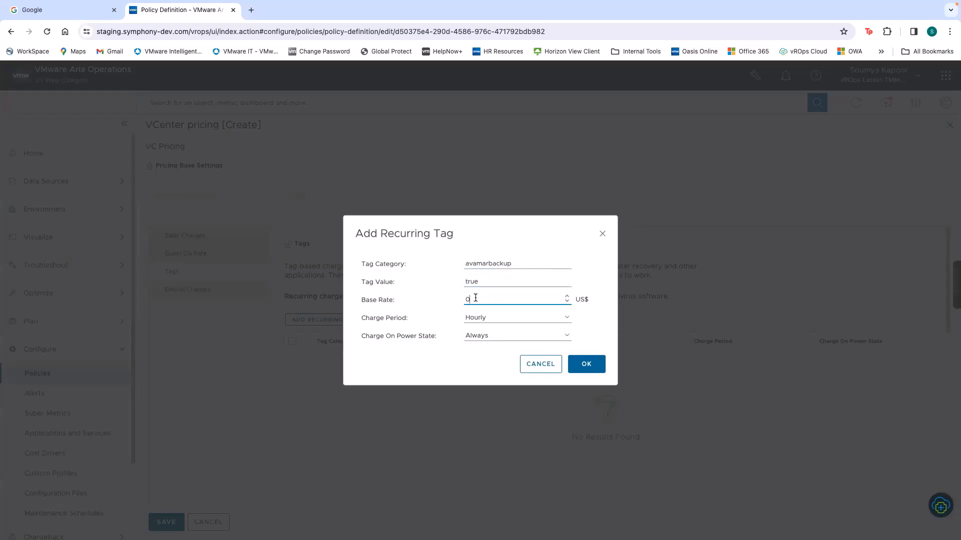
key("BackSpace")
type("10")
left_click(567, 320)
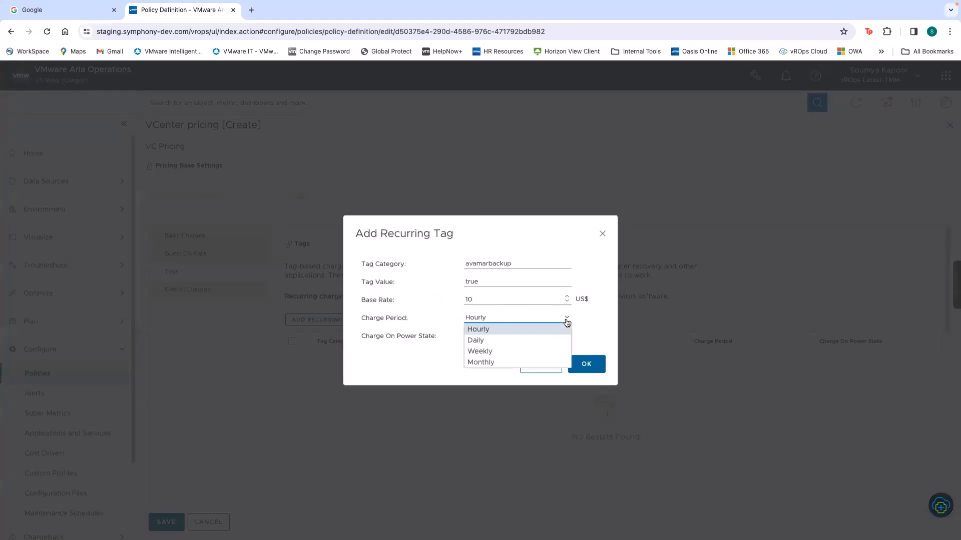
left_click(528, 355)
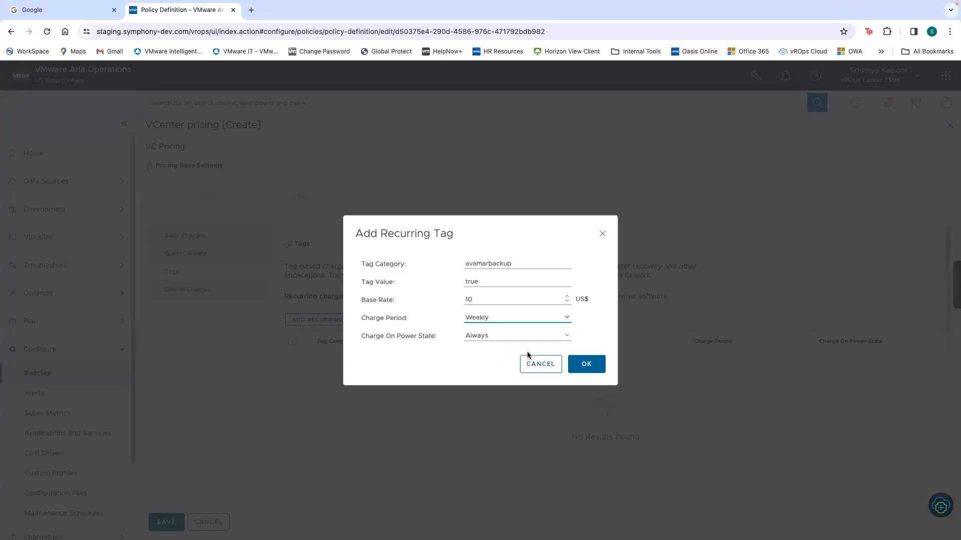
left_click(567, 337)
left_click(588, 346)
left_click(591, 357)
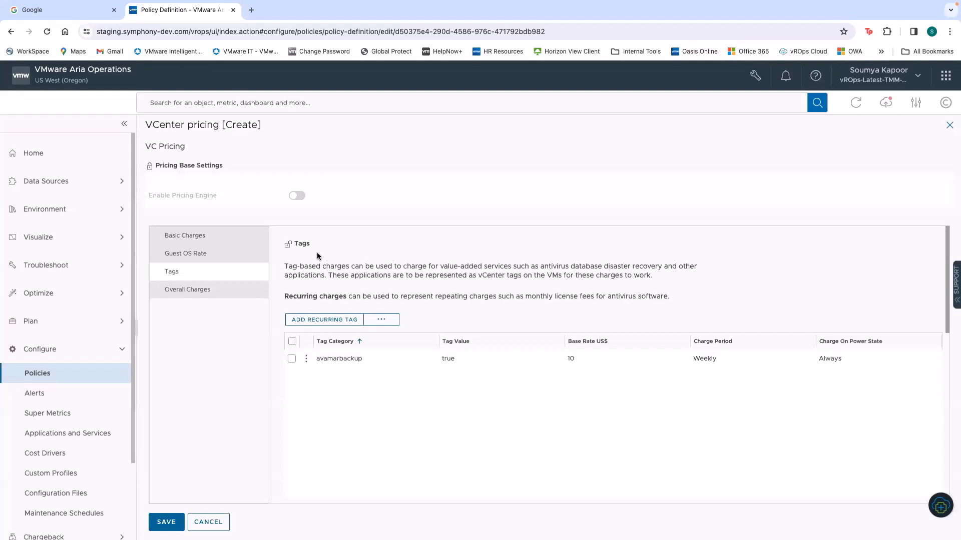
Unlock Overall Charges, set VM setup charges to 40 US$ and recurring charges to 20 US$ monthly, and save the VC pricing.
left_click(214, 289)
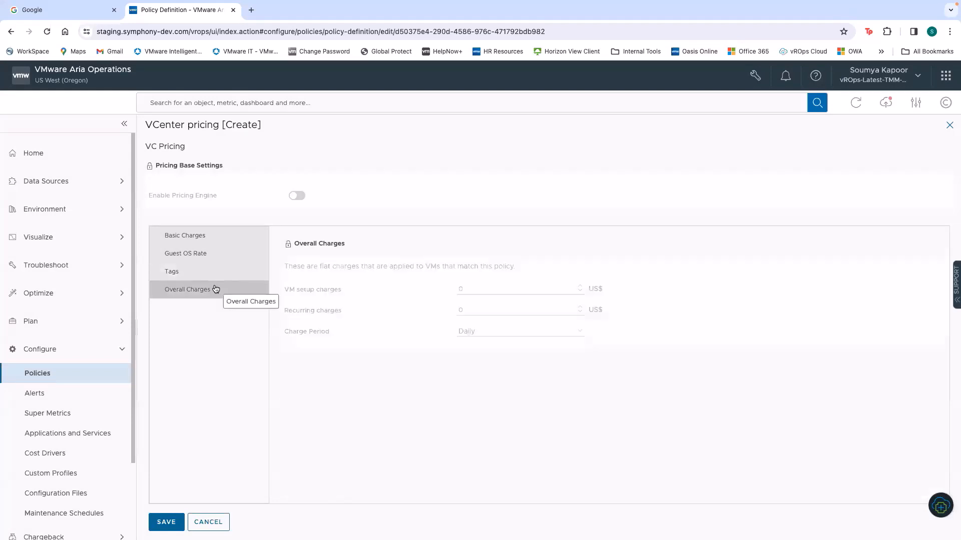
left_click(287, 243)
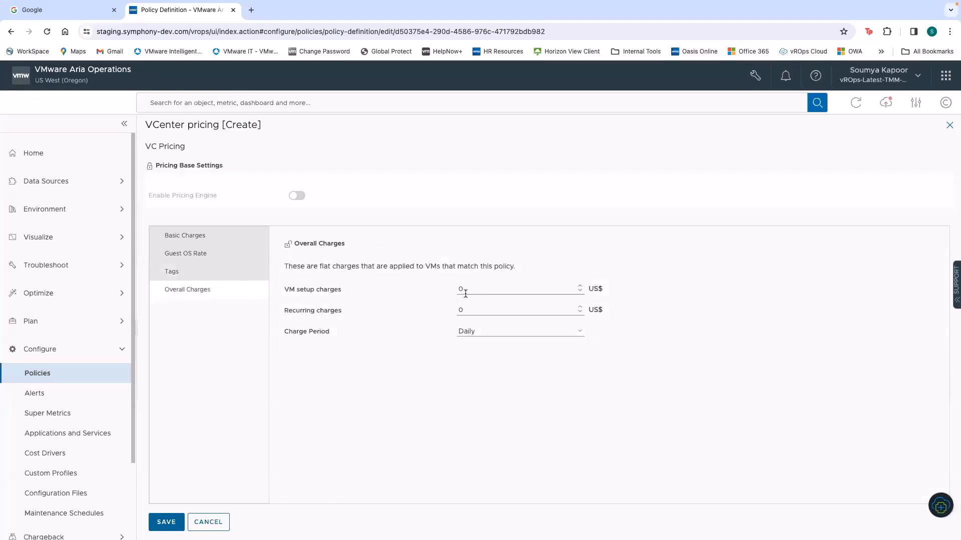
double_click(461, 289)
type("40")
key("Tab")
type("20")
left_click(465, 332)
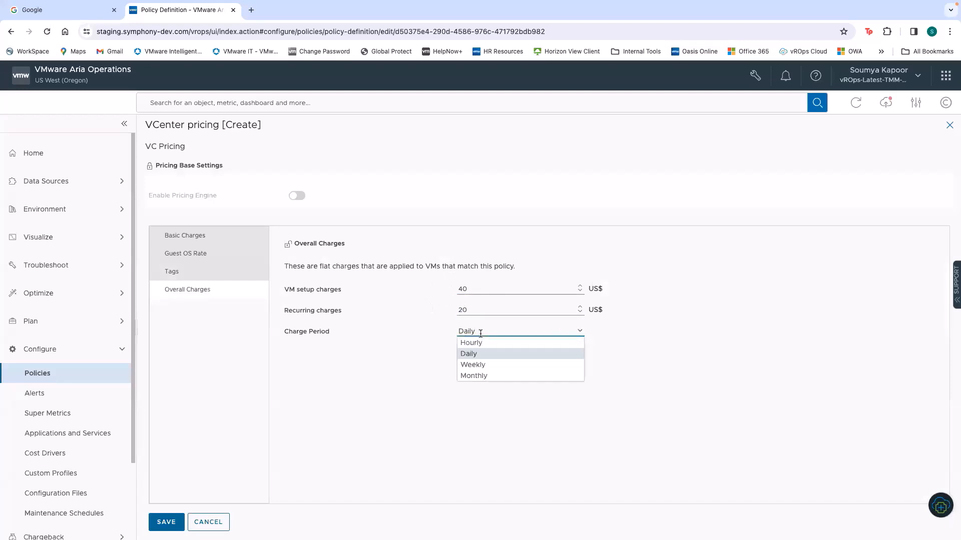
left_click(503, 375)
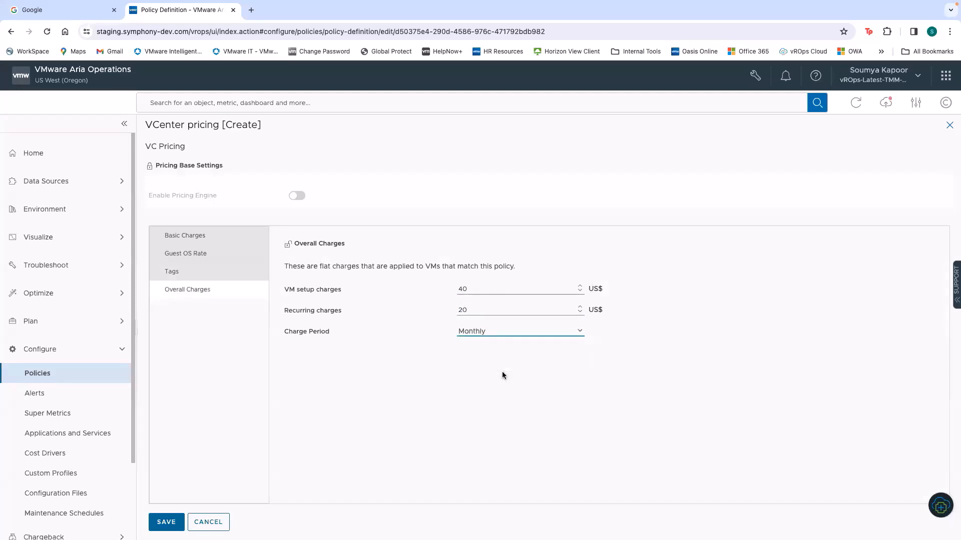
left_click(166, 521)
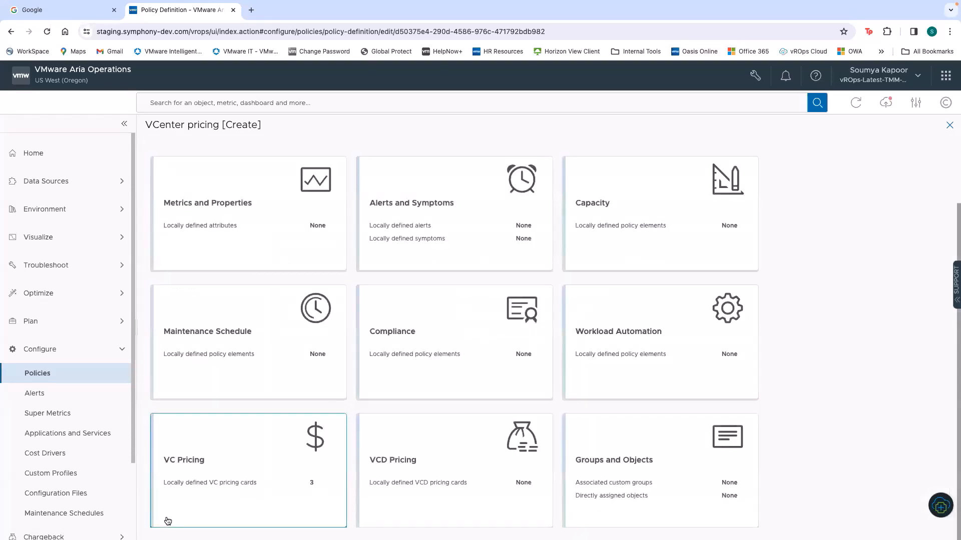
Open Policy Assignment, show the inactive policies and filter them by vcenter.
scroll(255, 315, "up", 2)
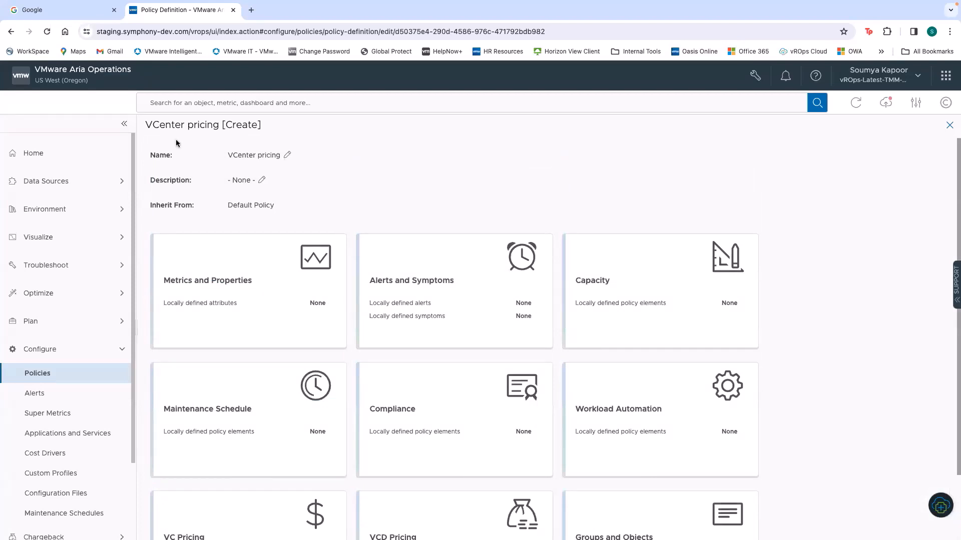
left_click(52, 380)
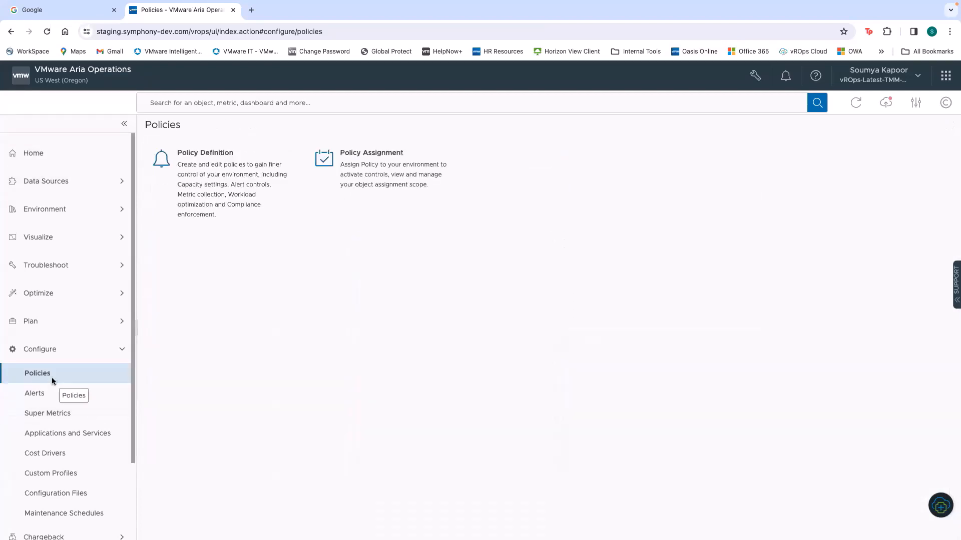
left_click(389, 166)
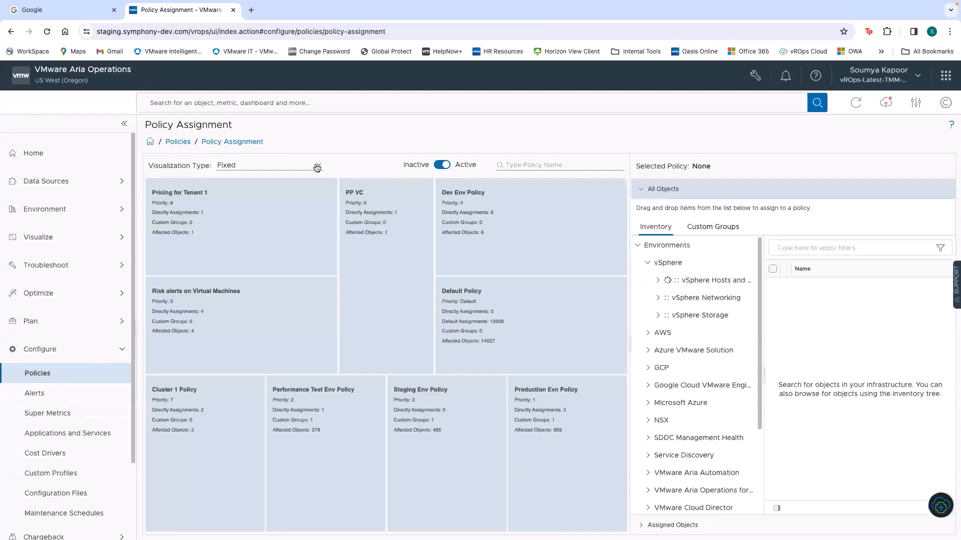
left_click(447, 165)
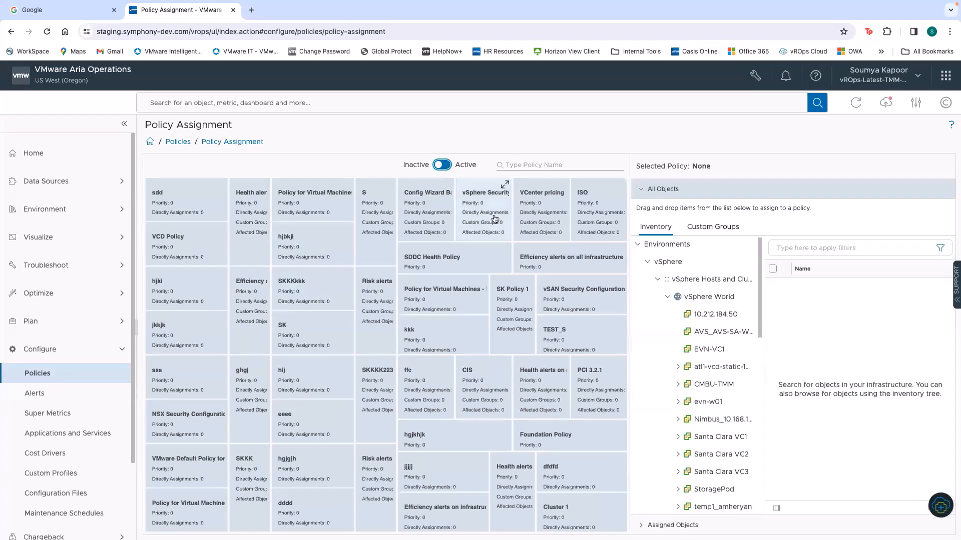
left_click(562, 165)
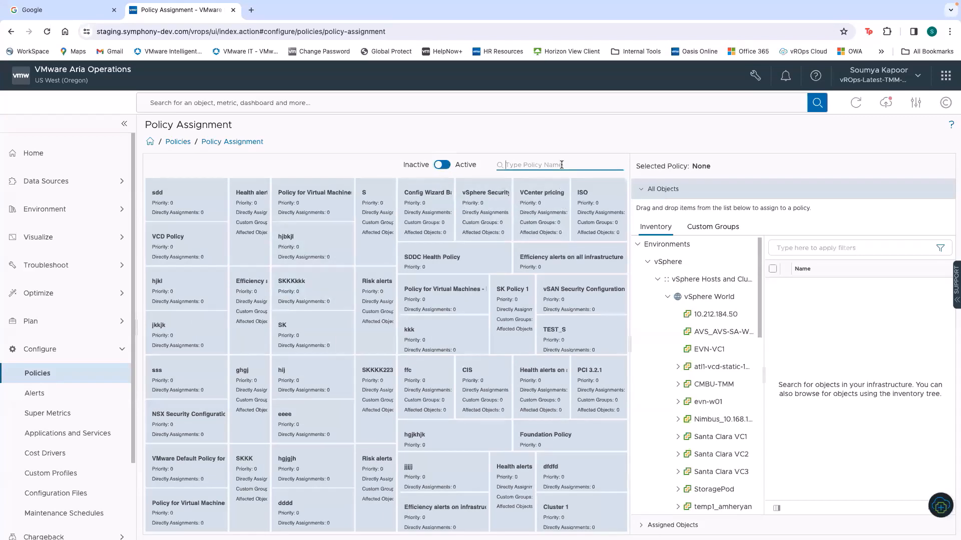
type("vcenter")
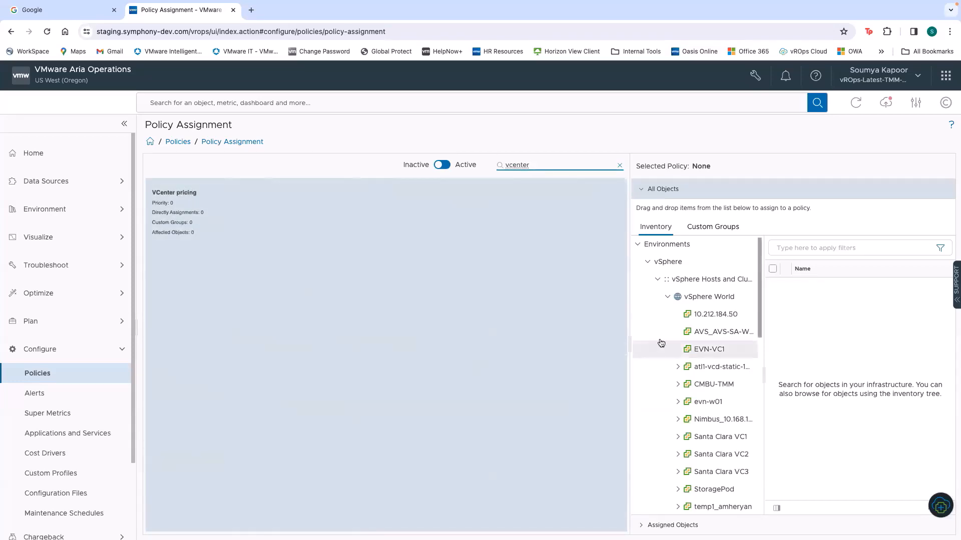
Browse the vSphere World inventory and list the objects of the atl1-vcd-static and Santa Clara VC3 vCenters.
left_click(669, 298)
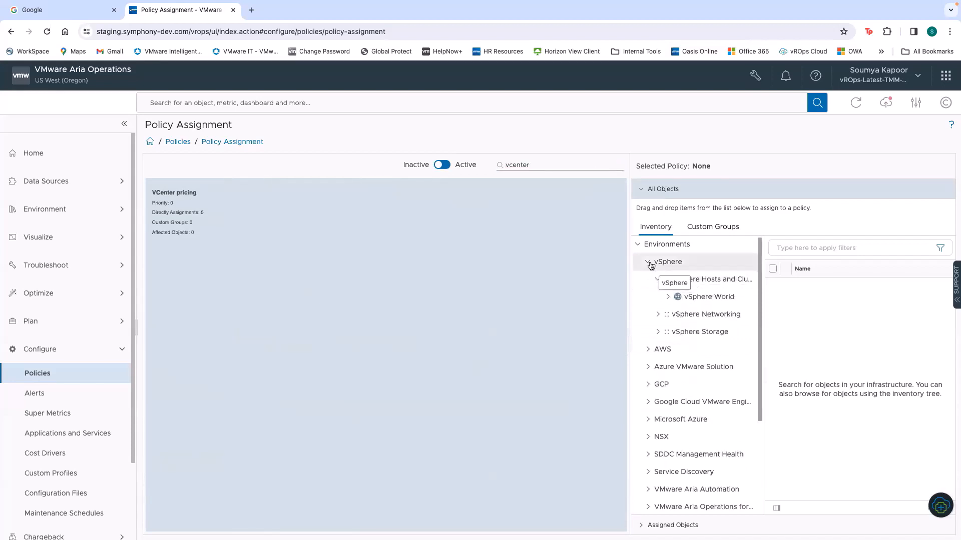
left_click(657, 280)
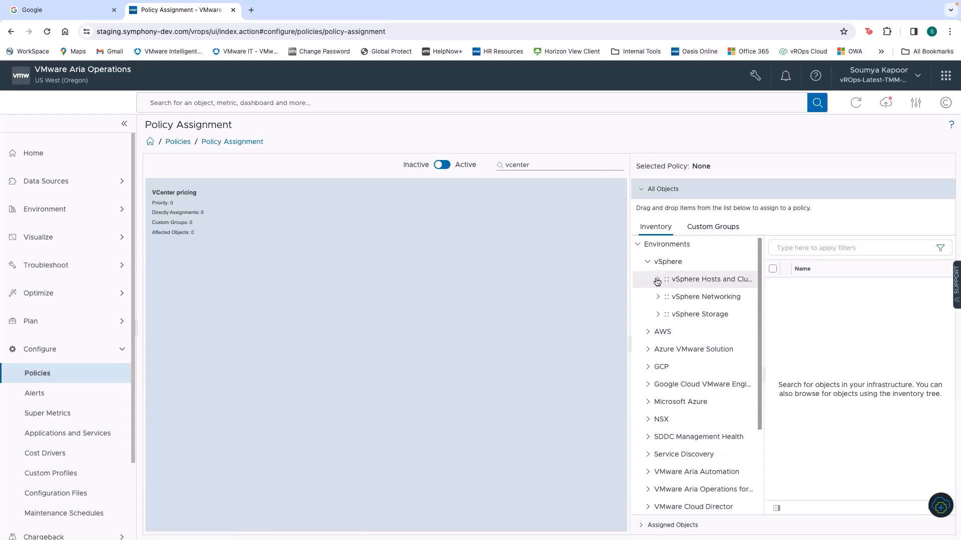
left_click(657, 281)
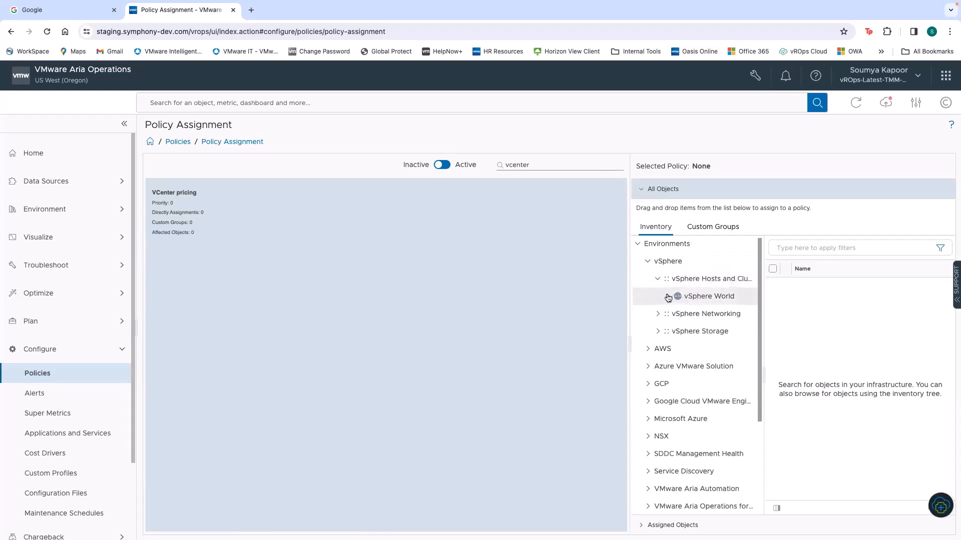
left_click(668, 298)
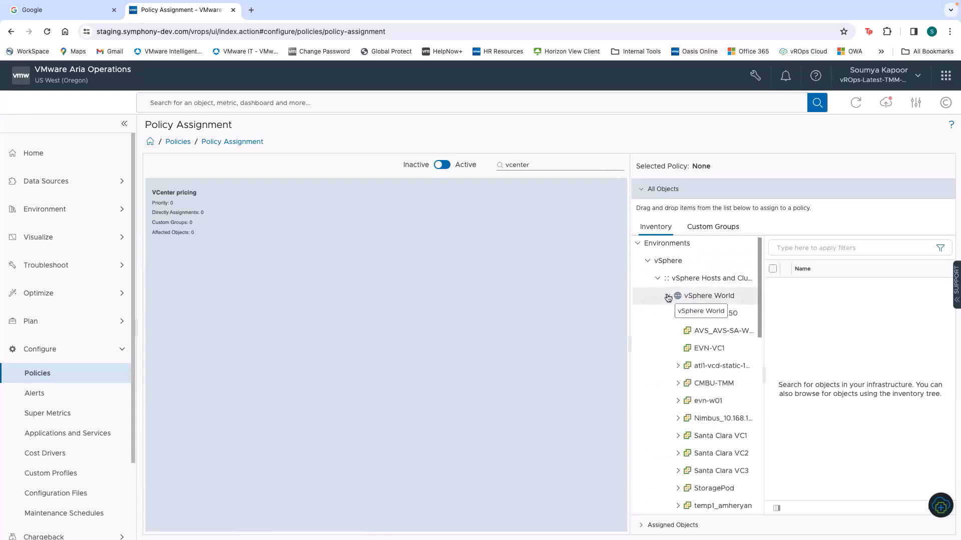
left_click(705, 368)
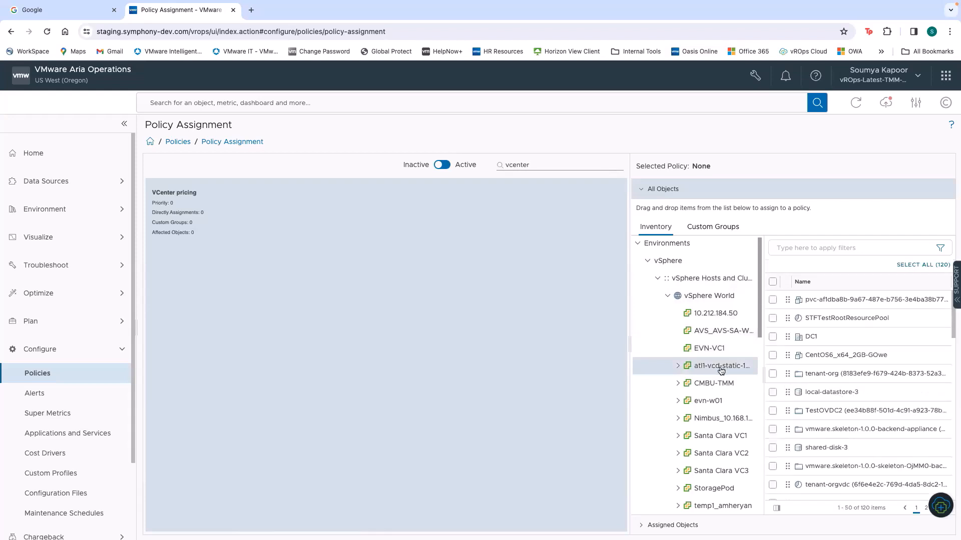
scroll(710, 410, "down", 3)
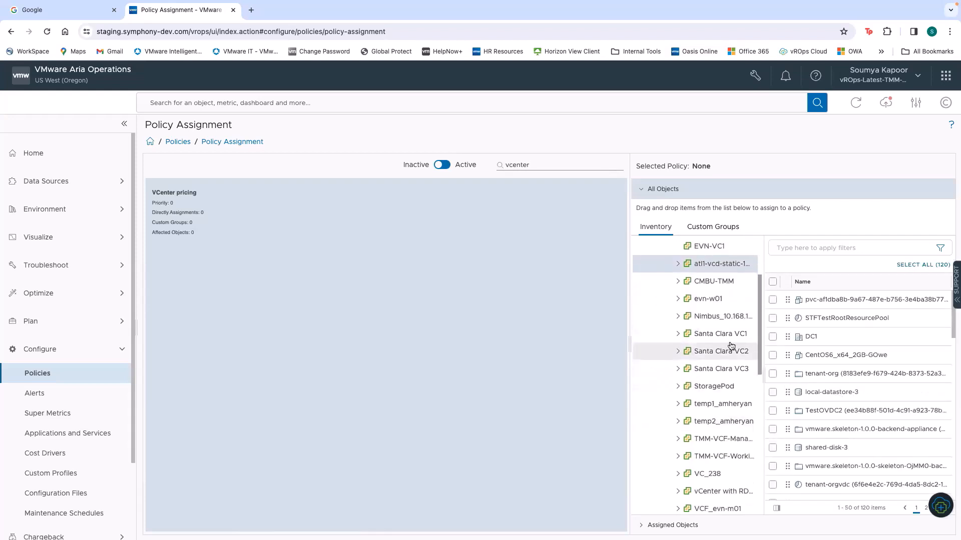
left_click(730, 372)
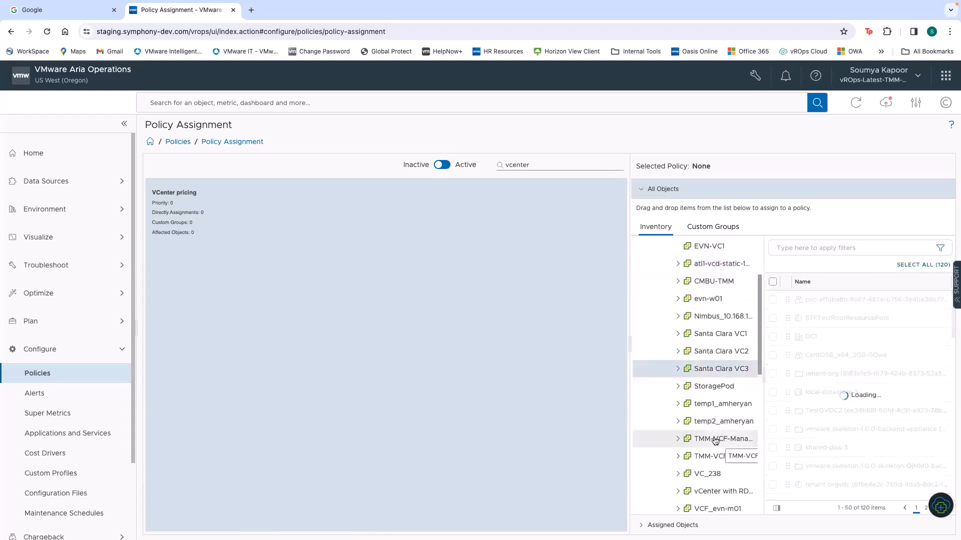
Assign the VCenter pricing policy to SDMP-Cluster1 in VC_238's SDMP-DC datacenter, applying it only to this object.
scroll(710, 425, "down", 2)
left_click(677, 409)
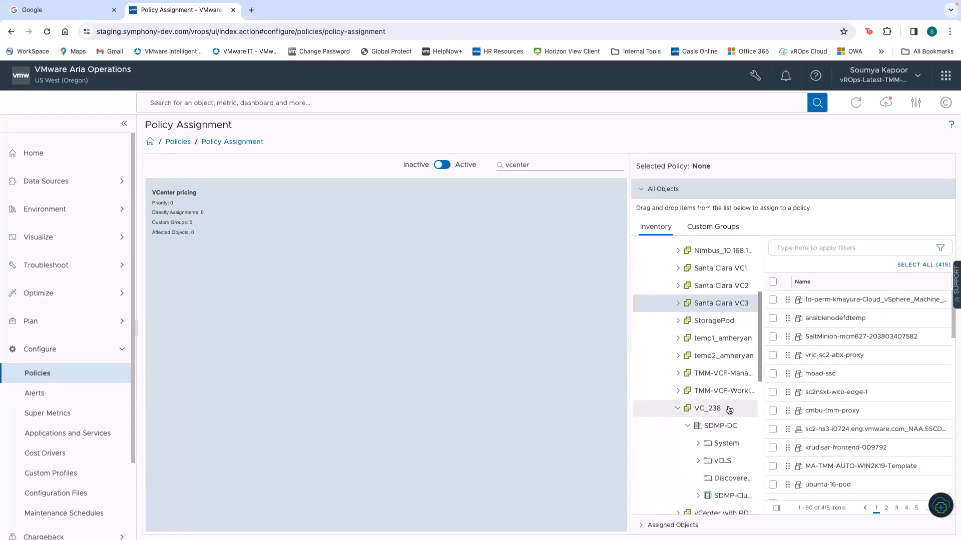
scroll(721, 413, "down", 1)
left_click(699, 426)
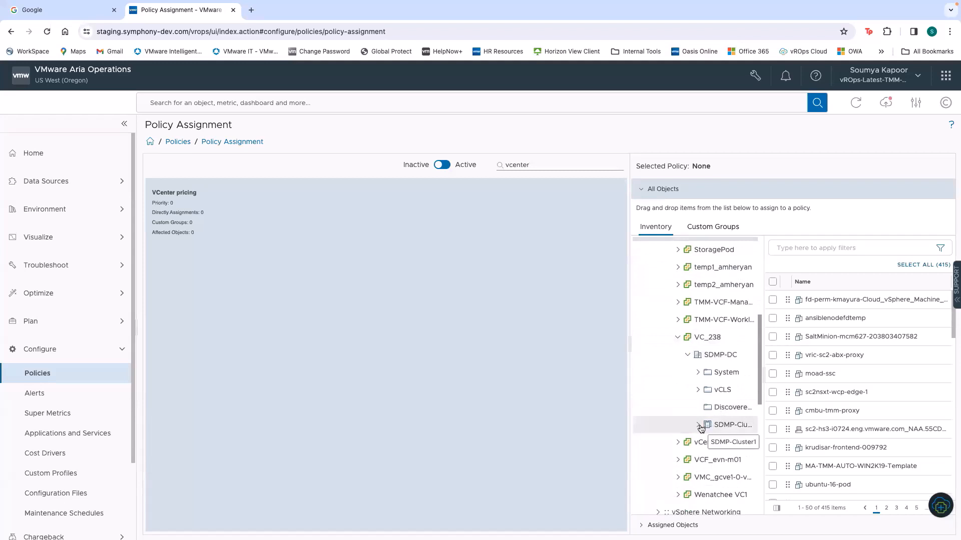
left_click_drag(728, 426, 538, 385)
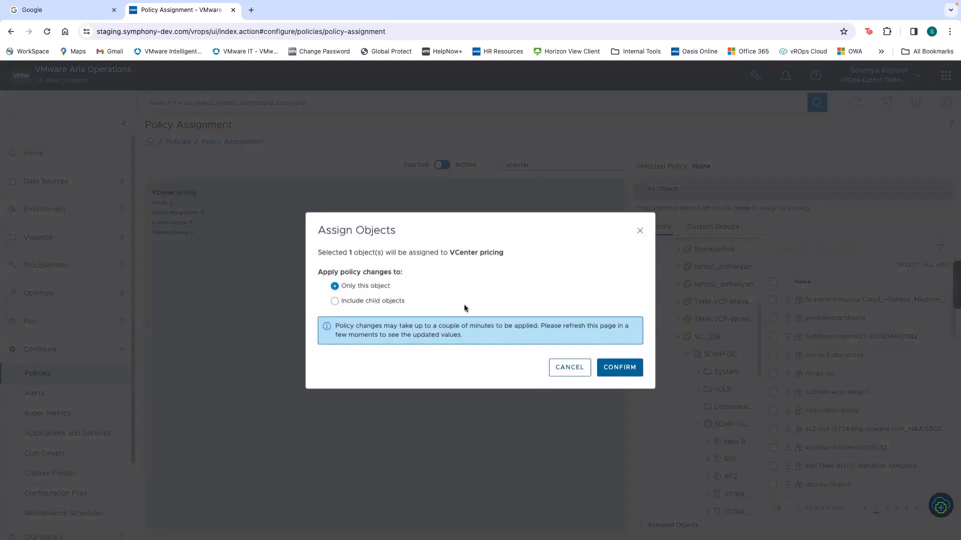
left_click(623, 367)
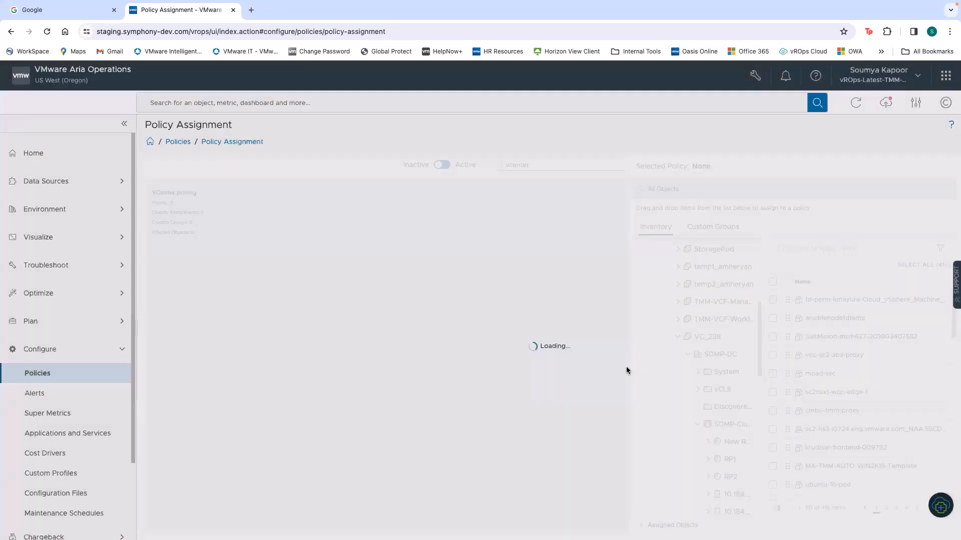
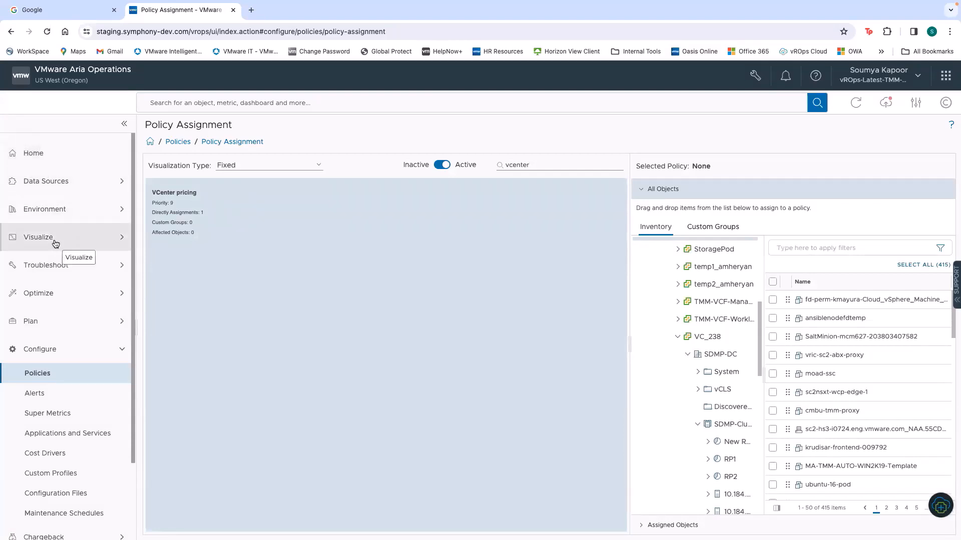
Open the vCenter chargeback dashboard from the Cost section of the home launchpad.
left_click(64, 154)
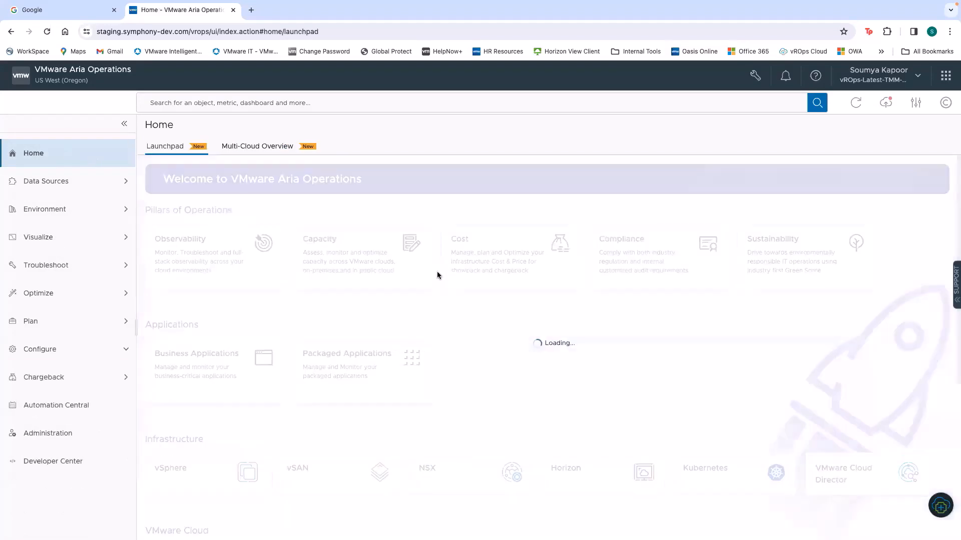
left_click(463, 278)
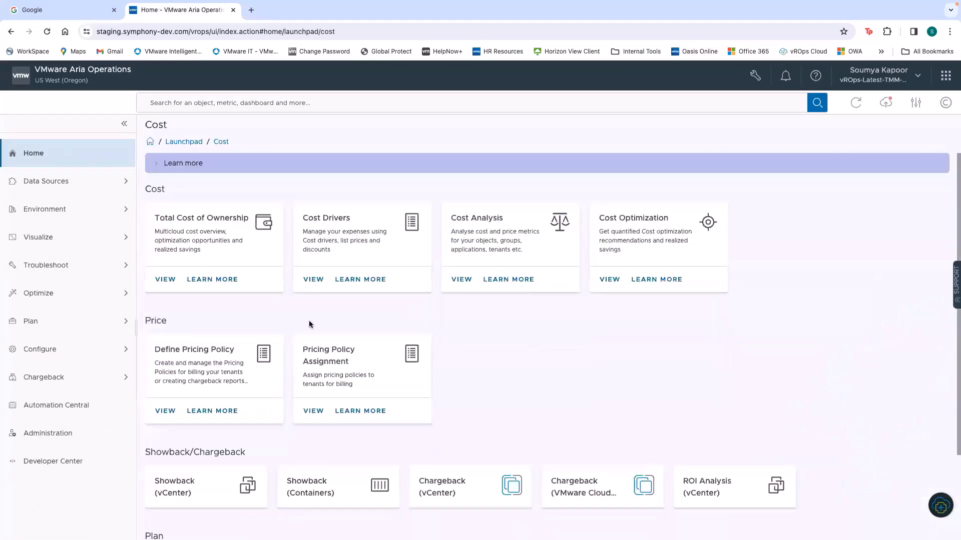
scroll(308, 320, "down", 1)
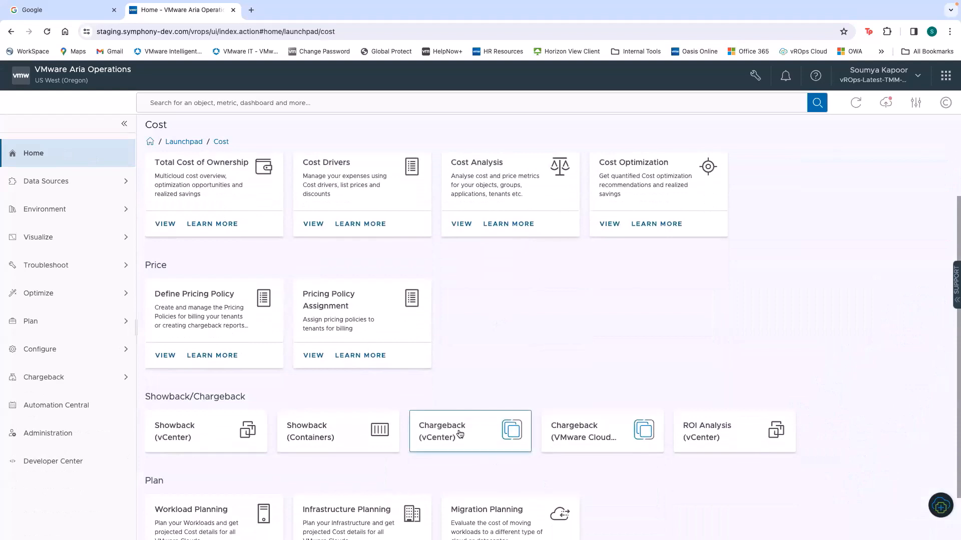
left_click(459, 432)
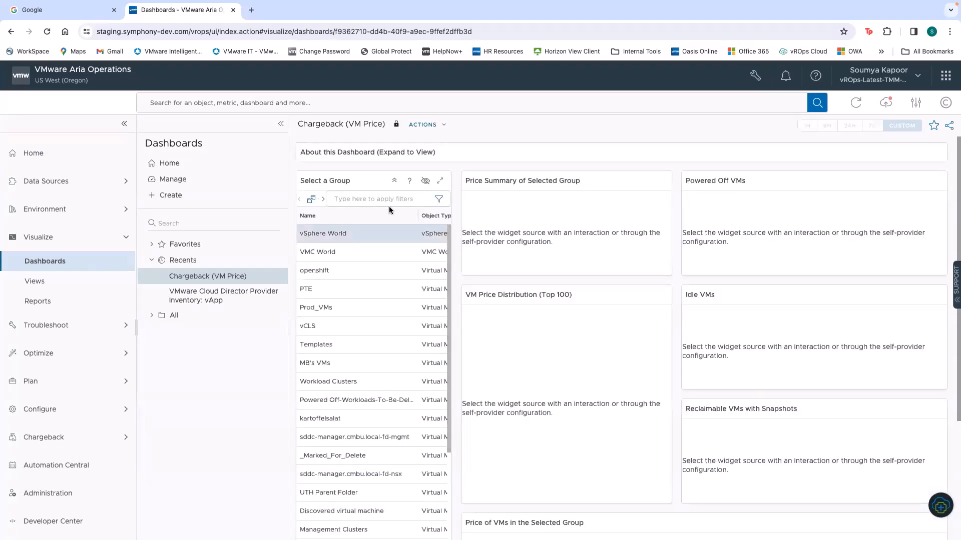
Filter the dashboard's groups by datacenter and view the price details of wld01-dc and sc2dc02.
left_click(381, 198)
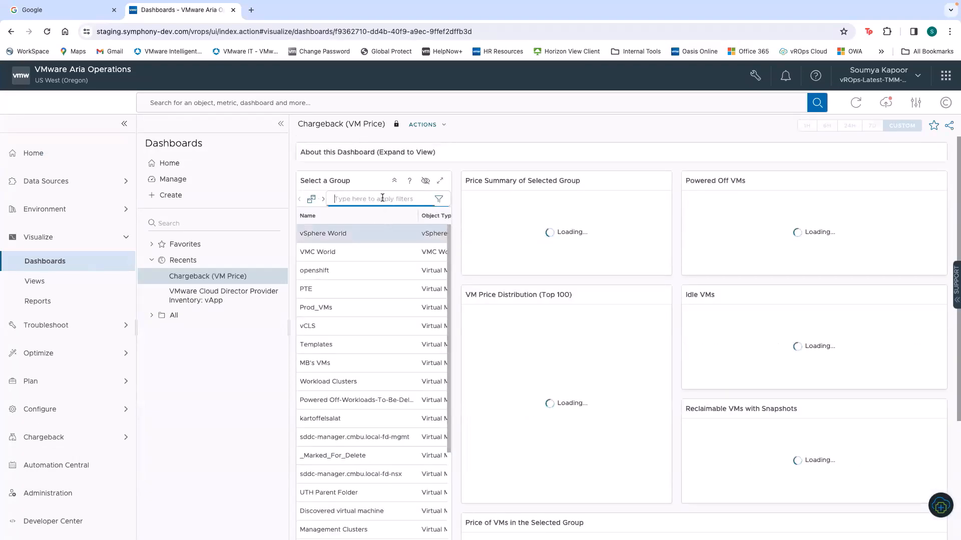
type("datacen")
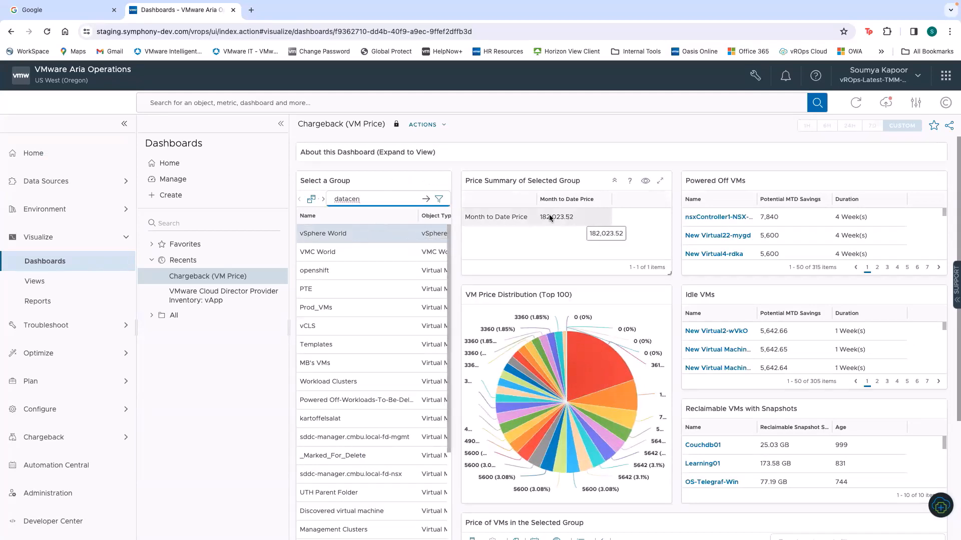
type("ter")
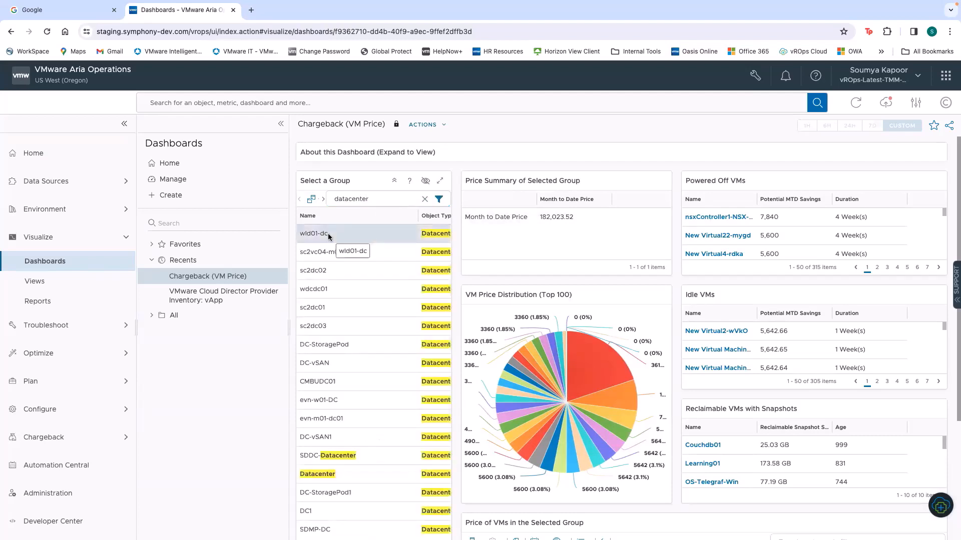
left_click(328, 235)
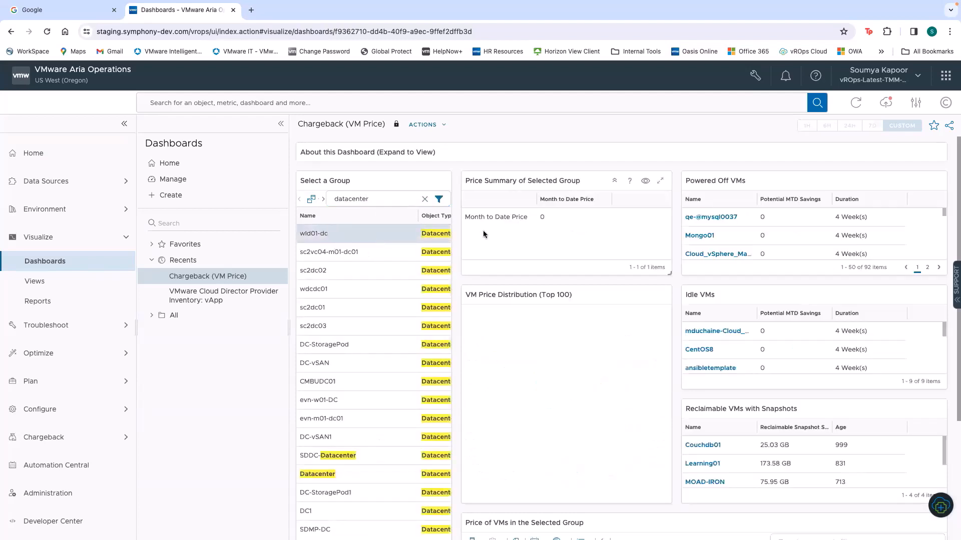
left_click(366, 271)
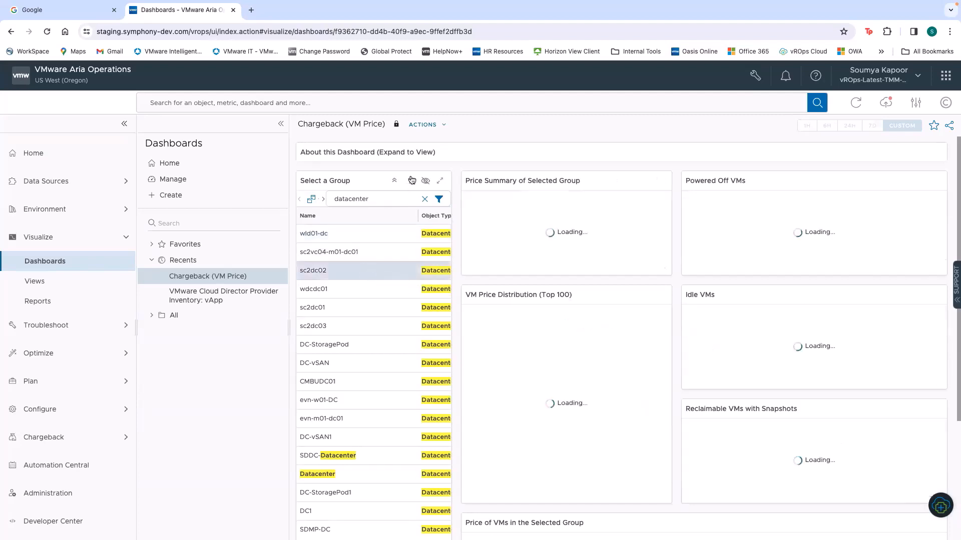
Filter the groups by world, select vSphere World and review its idle VMs and the Price of VMs list.
double_click(380, 198)
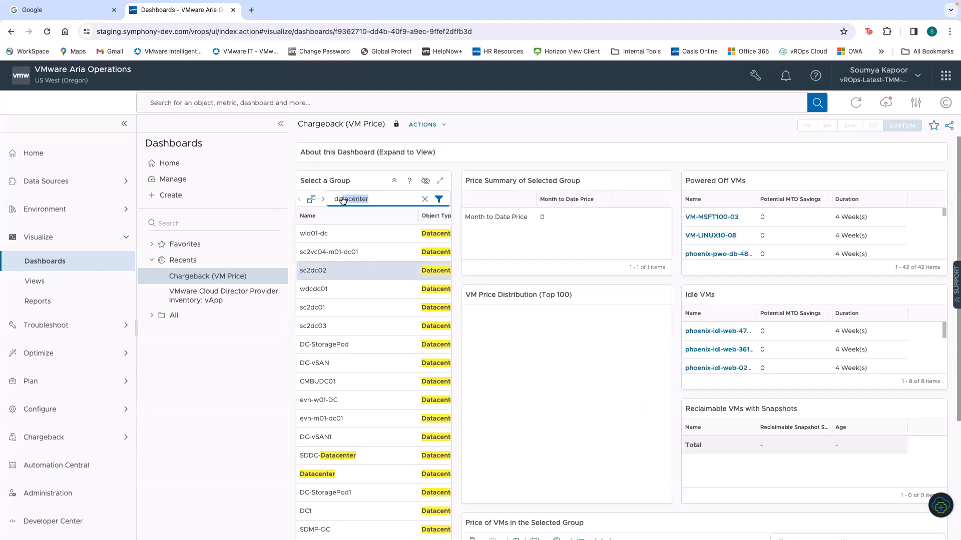
type("world")
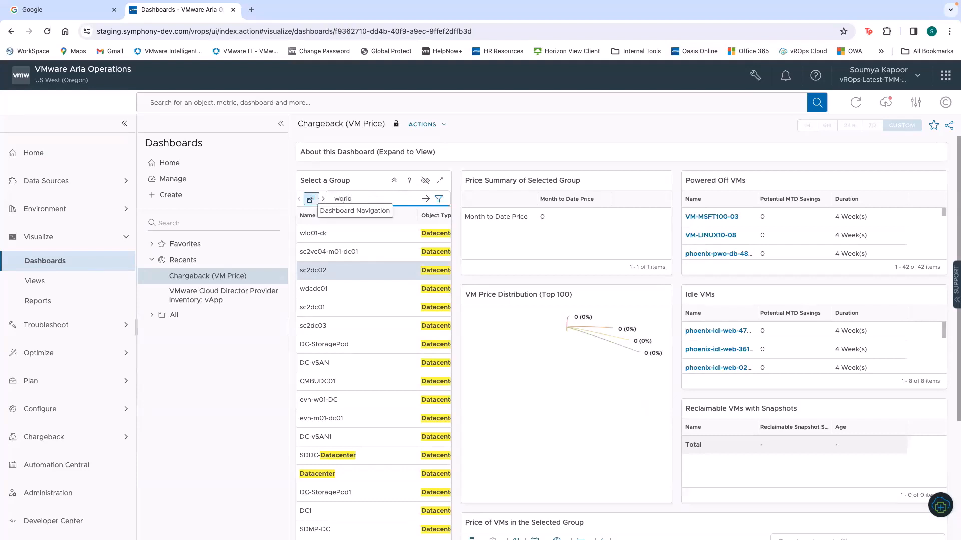
key("Return")
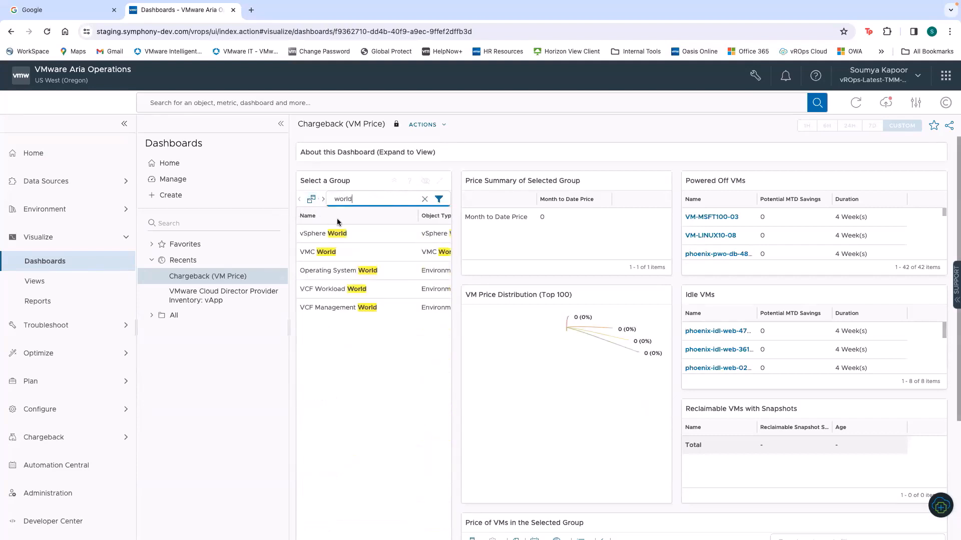
left_click(341, 233)
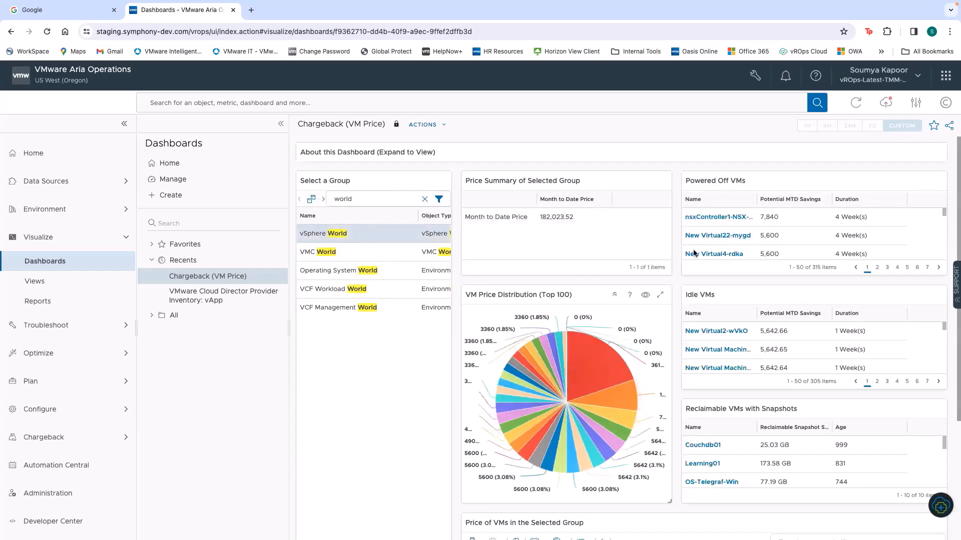
scroll(688, 333, "down", 1)
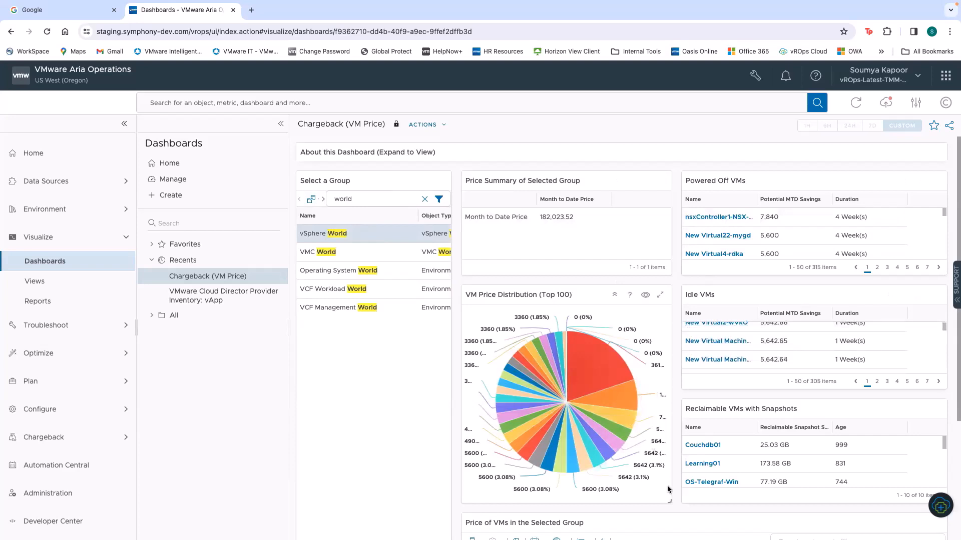
left_click_drag(673, 519, 657, 389)
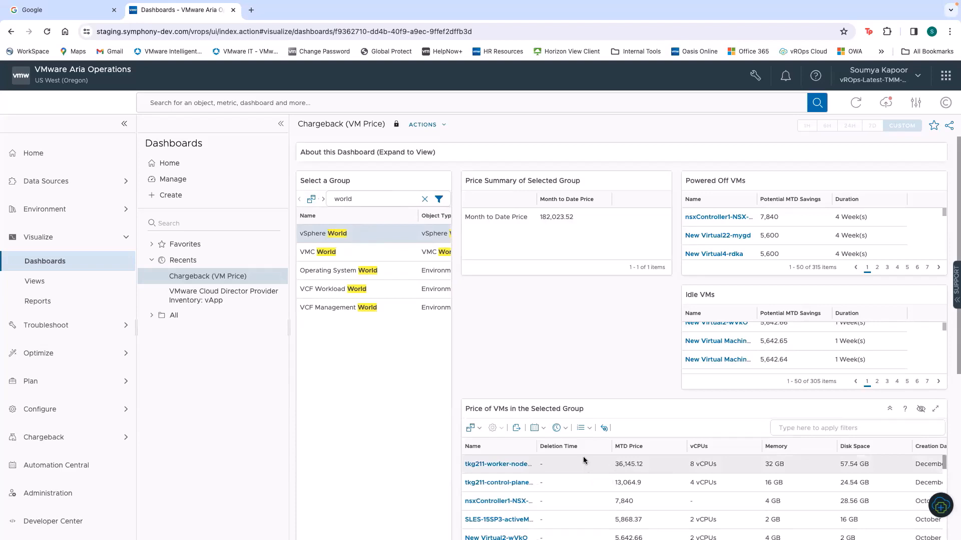
Expand all dashboards down to the Consumer Layer folder of the Cost dashboards.
left_click(153, 317)
scroll(159, 400, "down", 1)
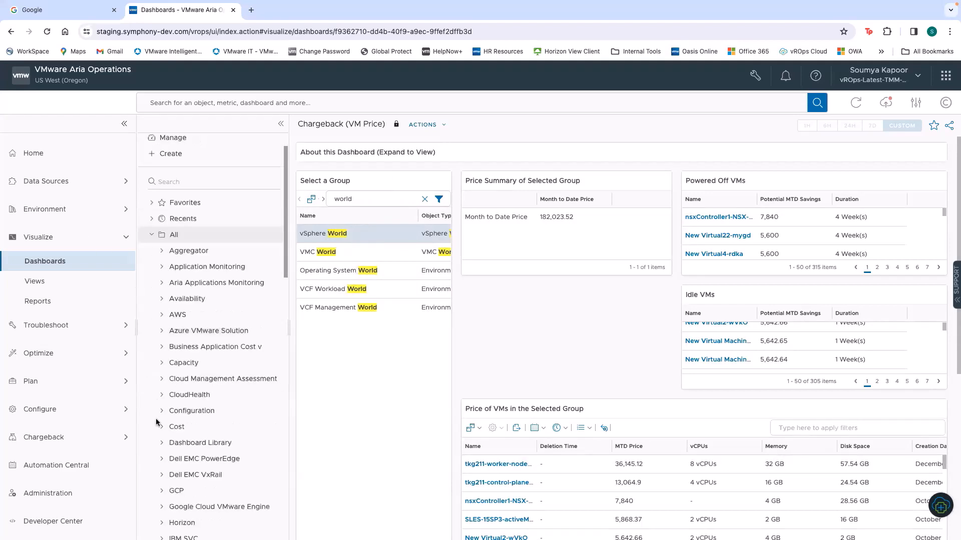
left_click(160, 428)
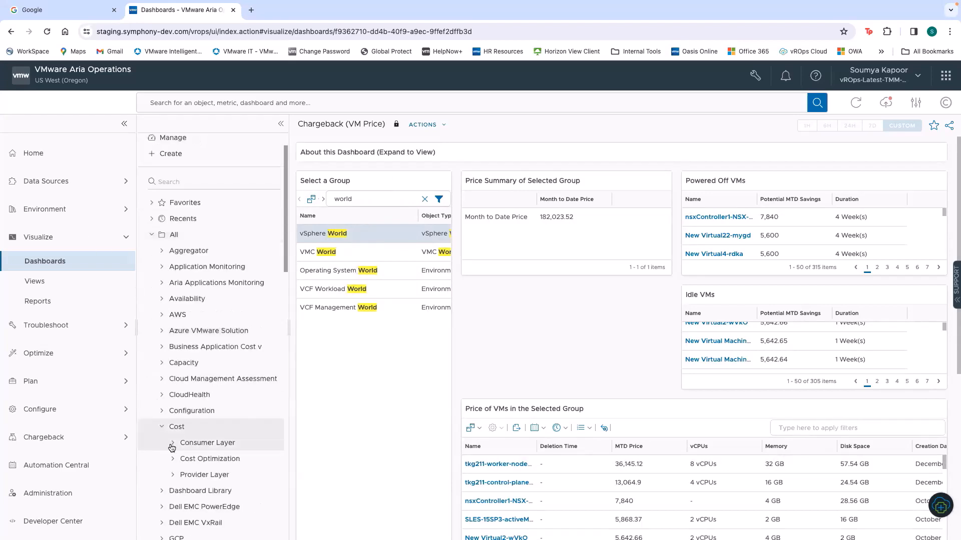
left_click(173, 445)
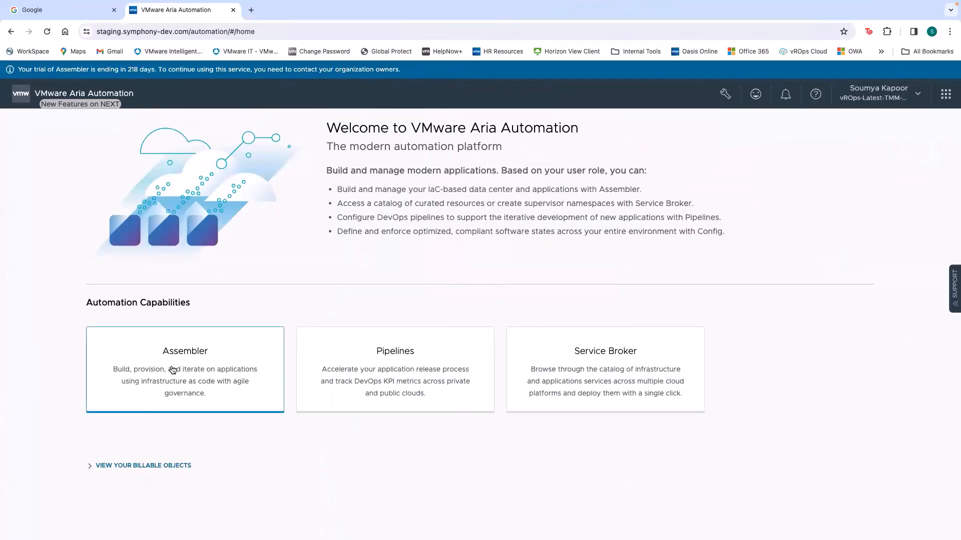
Create a new pricing card named Project 1 in the Assembler infrastructure settings.
left_click(171, 369)
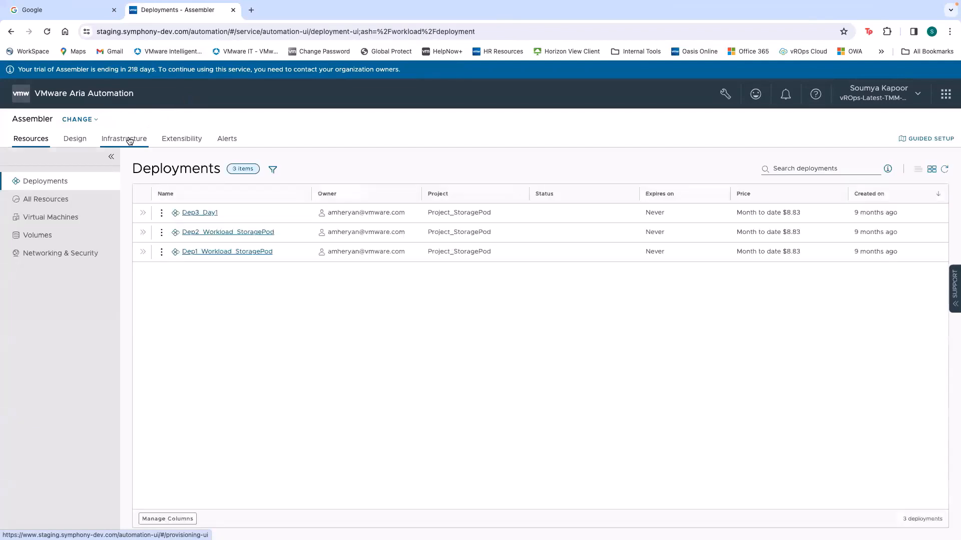
left_click(130, 141)
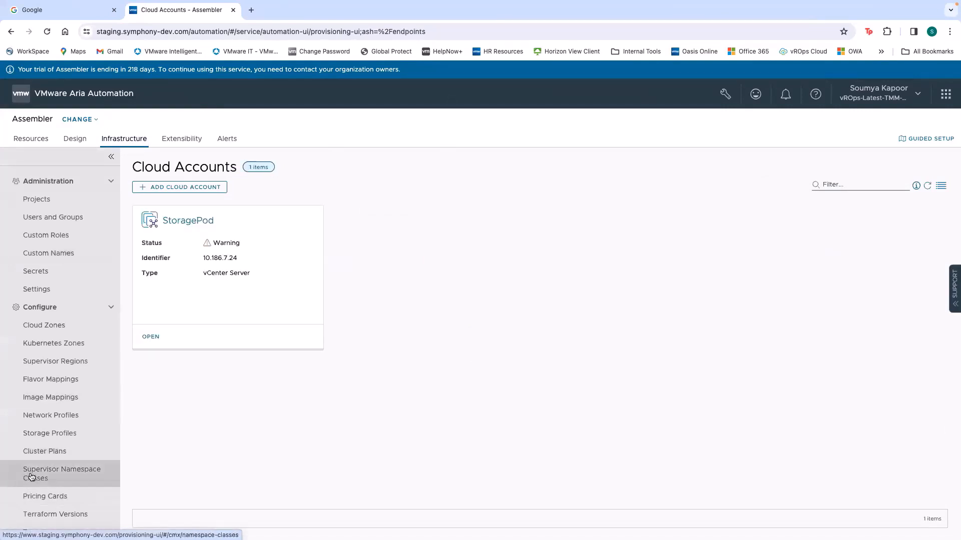
left_click(39, 501)
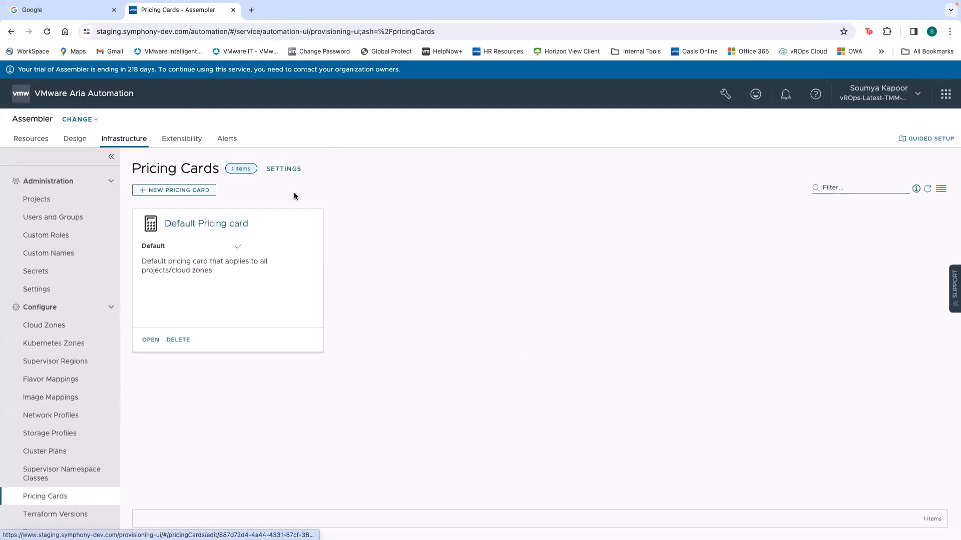
left_click(175, 192)
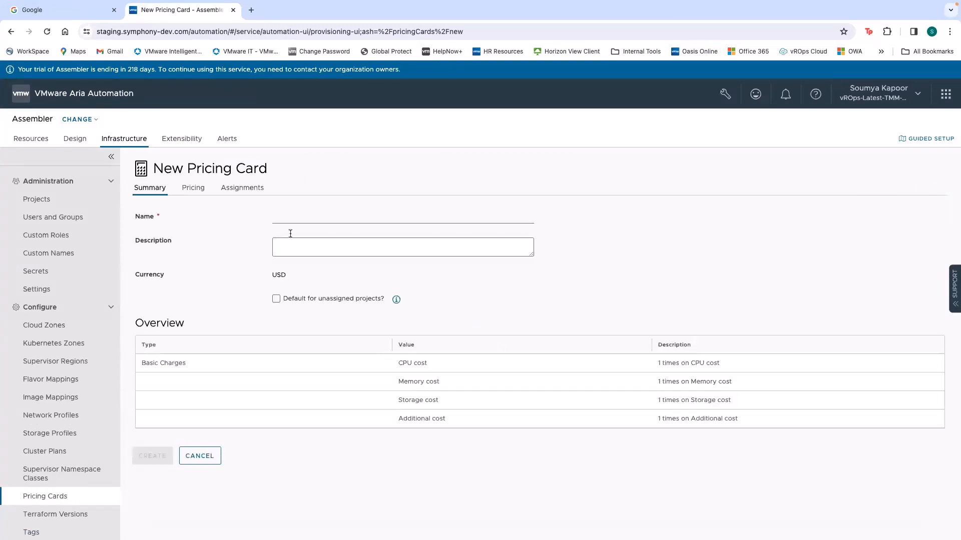
left_click(332, 216)
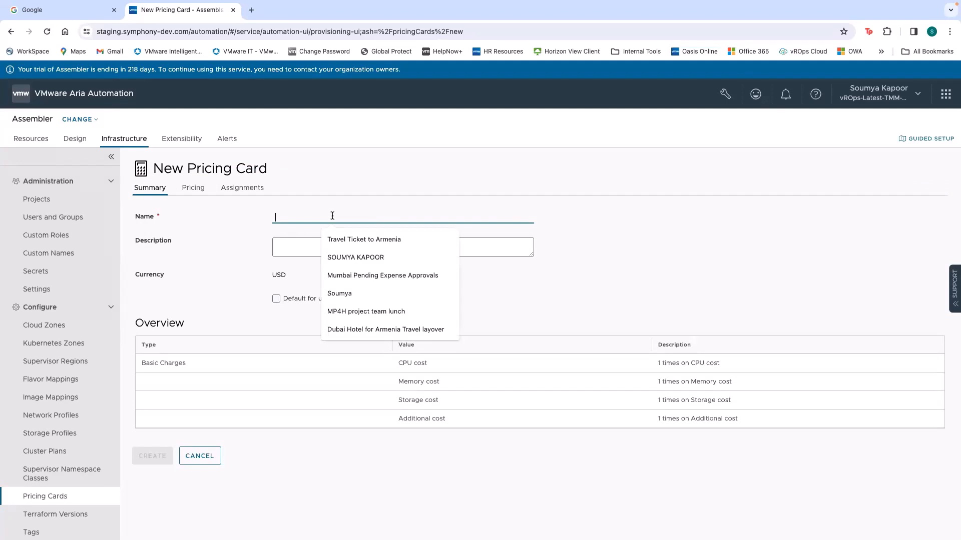
type("Project 1")
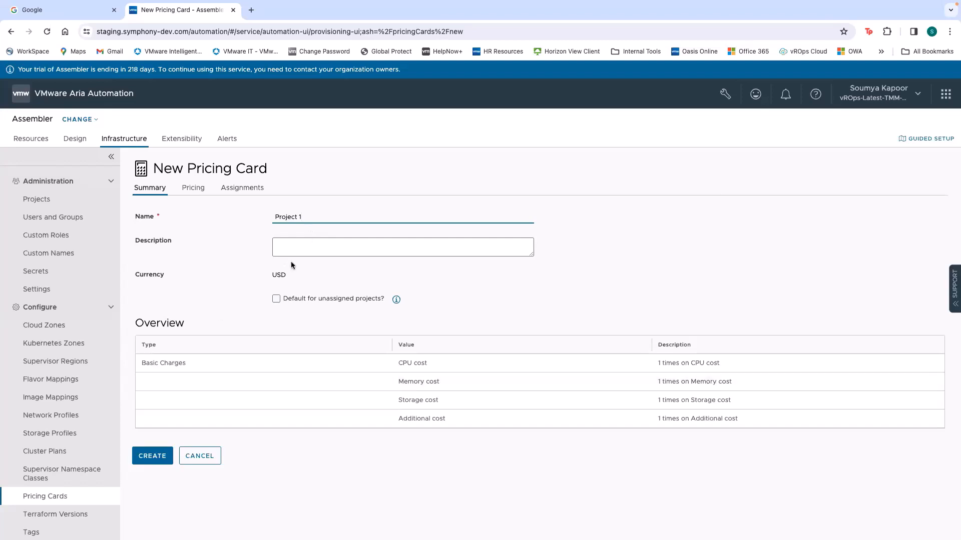
left_click(148, 458)
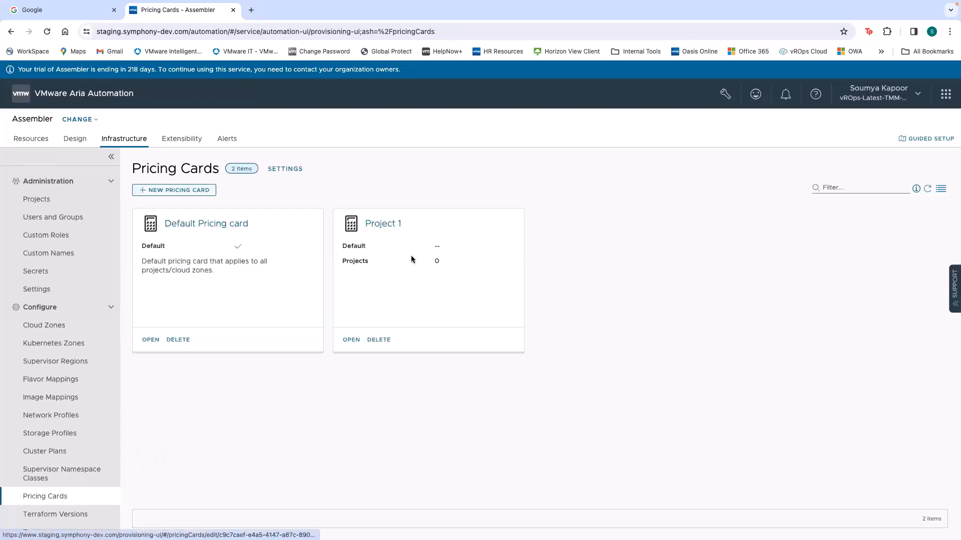
Open the Project 1 card's pricing, make its basic charges rate based, and set vCPU to $3 per vCPU weekly.
left_click(351, 341)
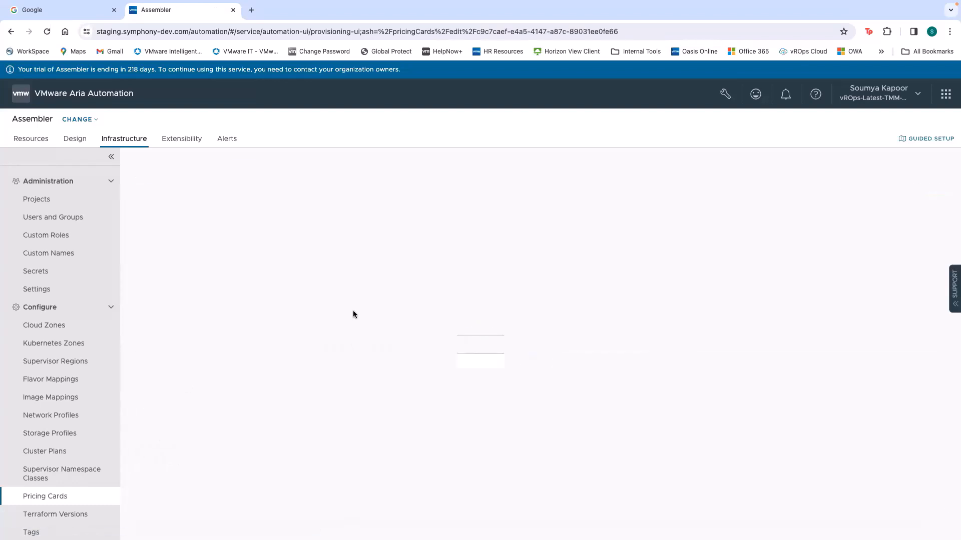
left_click(199, 187)
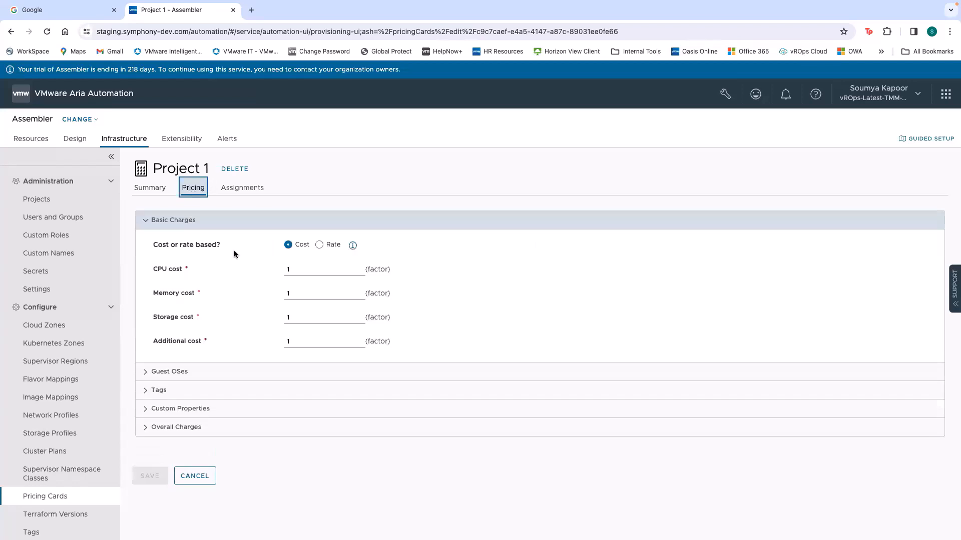
left_click(299, 272)
left_click_drag(299, 273, 273, 265)
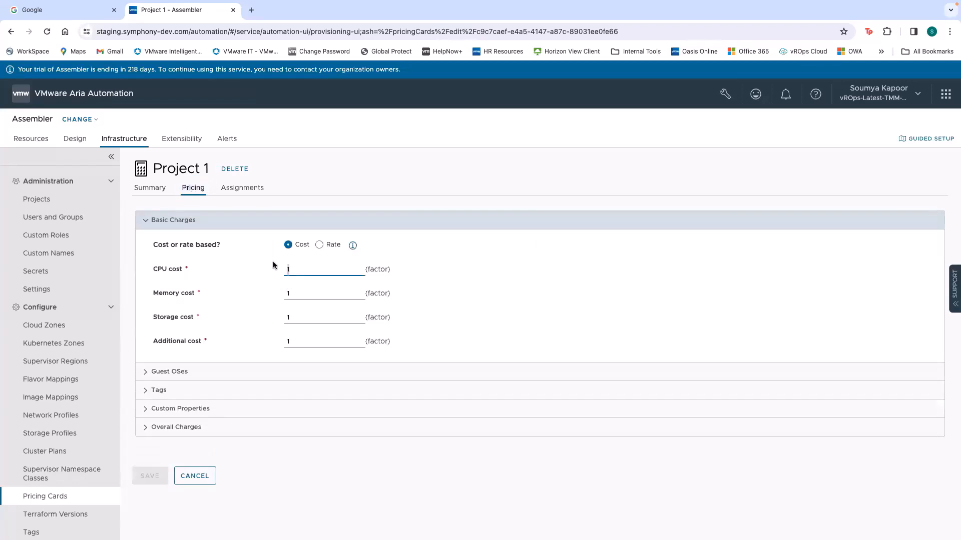
left_click(319, 245)
left_click_drag(301, 271, 259, 266)
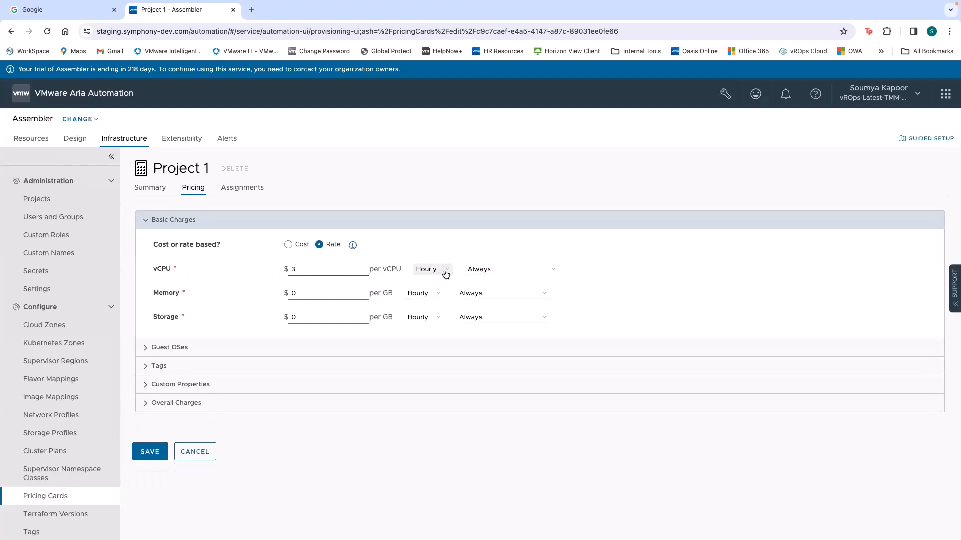
left_click(424, 270)
left_click(440, 295)
Set the memory rate to $2 per GB weekly and the storage rate to $1 per GB weekly.
left_click_drag(299, 295, 272, 295)
type("2")
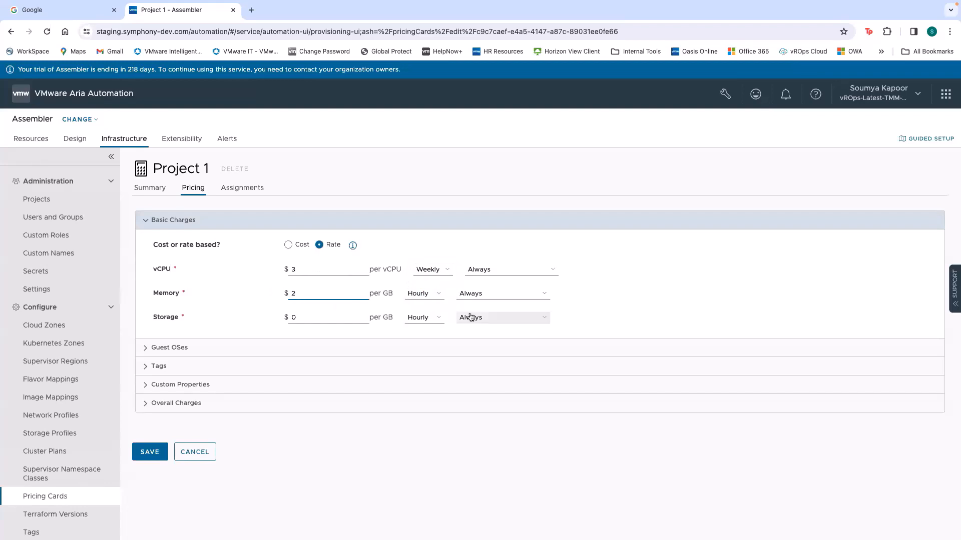
left_click(436, 295)
left_click(429, 318)
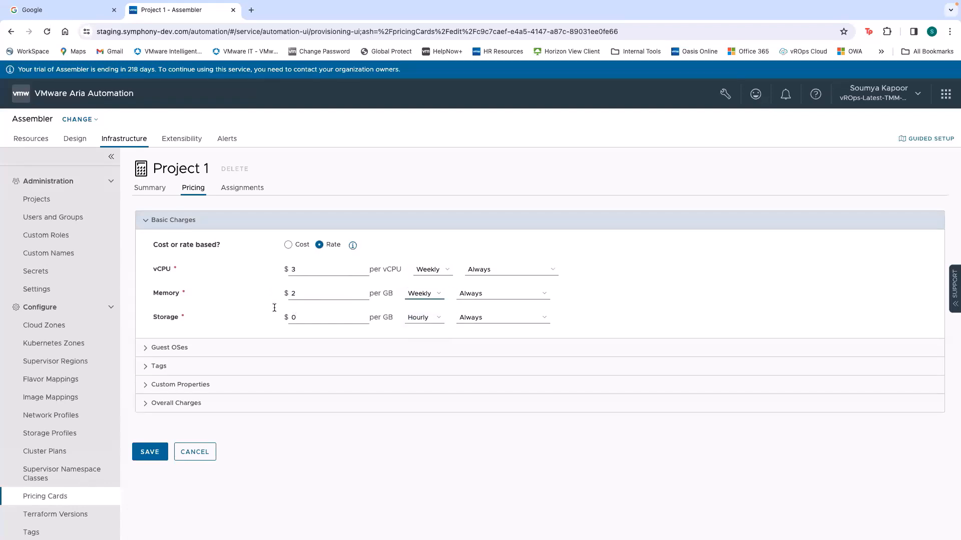
left_click_drag(314, 315, 269, 313)
type("1")
left_click(438, 319)
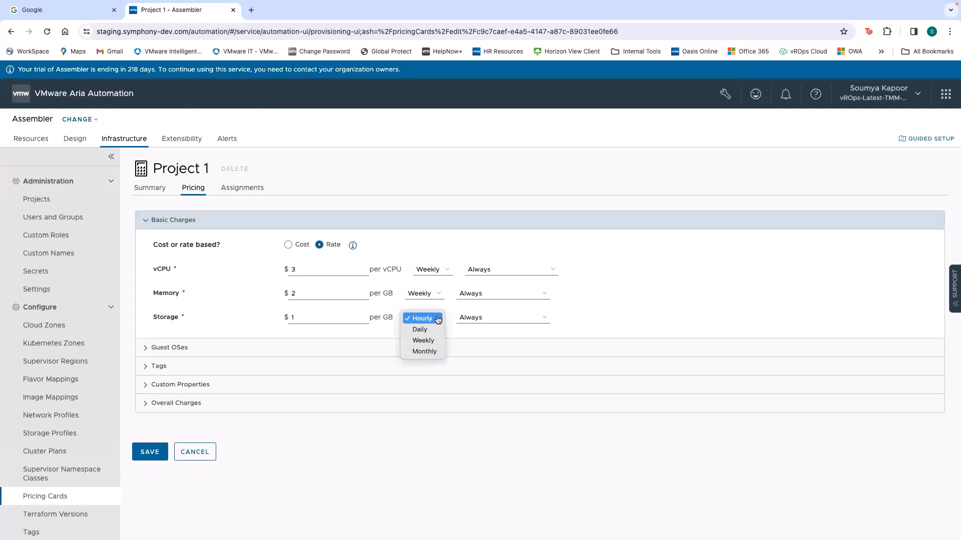
left_click(423, 341)
Look through the Guest OSes and Custom Properties charge sections of the pricing card.
left_click(148, 350)
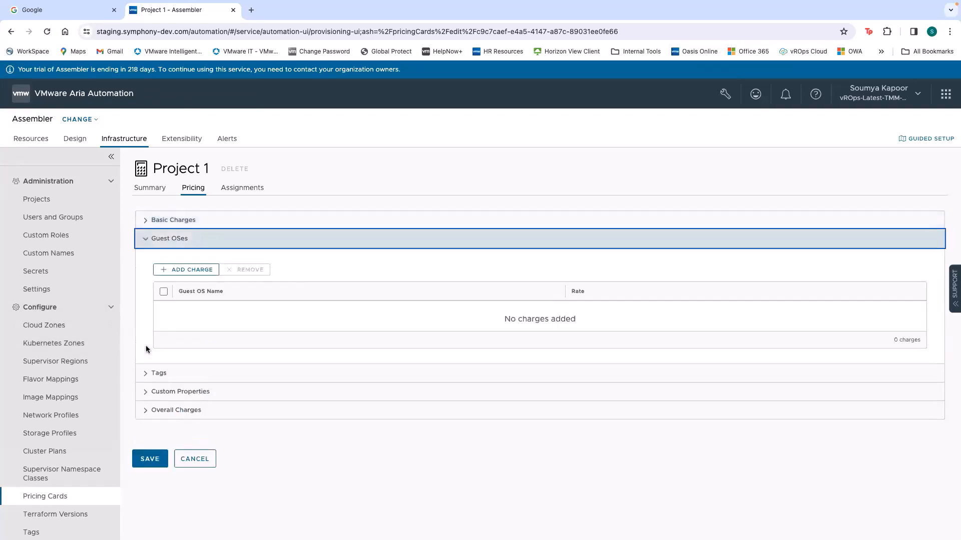
left_click(146, 243)
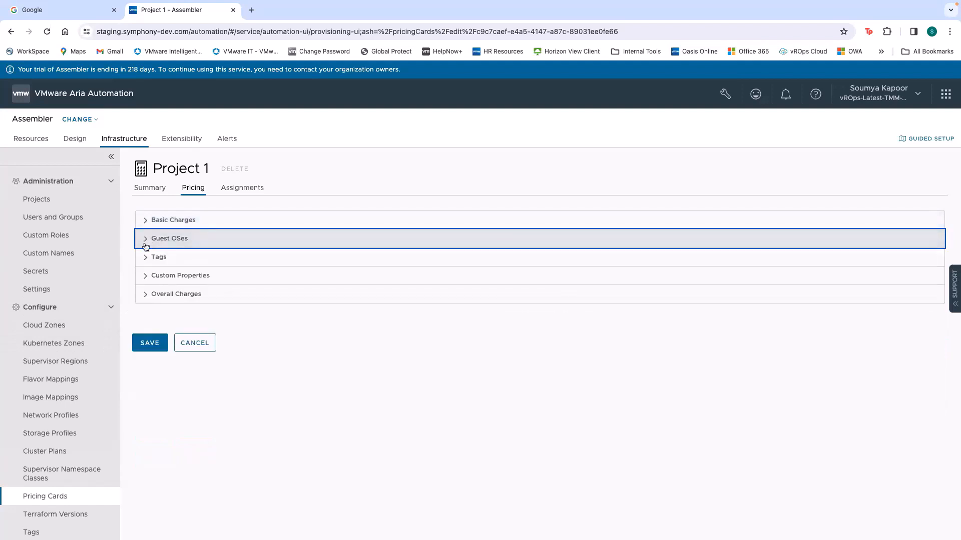
left_click(142, 279)
left_click(143, 281)
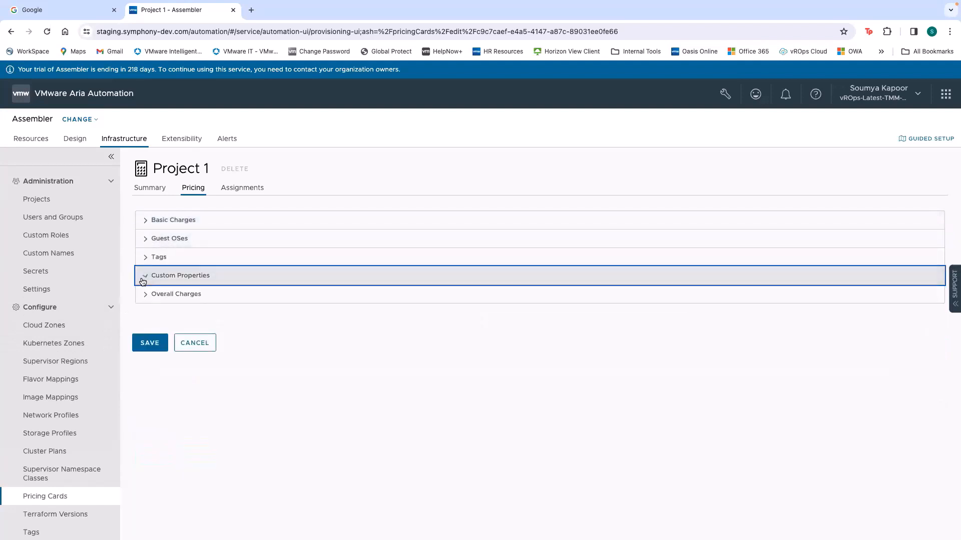
Assign Project_StoragePod to the Project 1 pricing card and save the card.
left_click(242, 189)
left_click(164, 248)
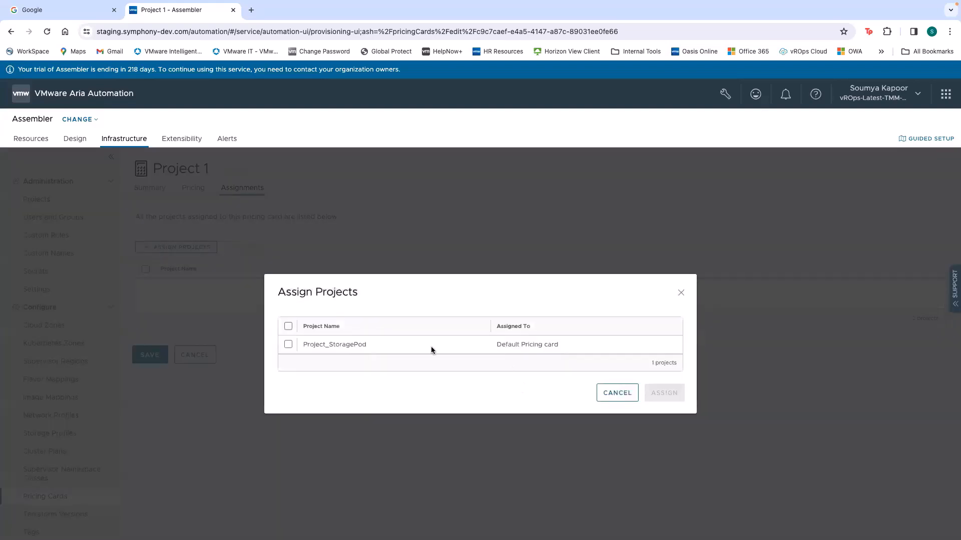
left_click(288, 344)
left_click(679, 395)
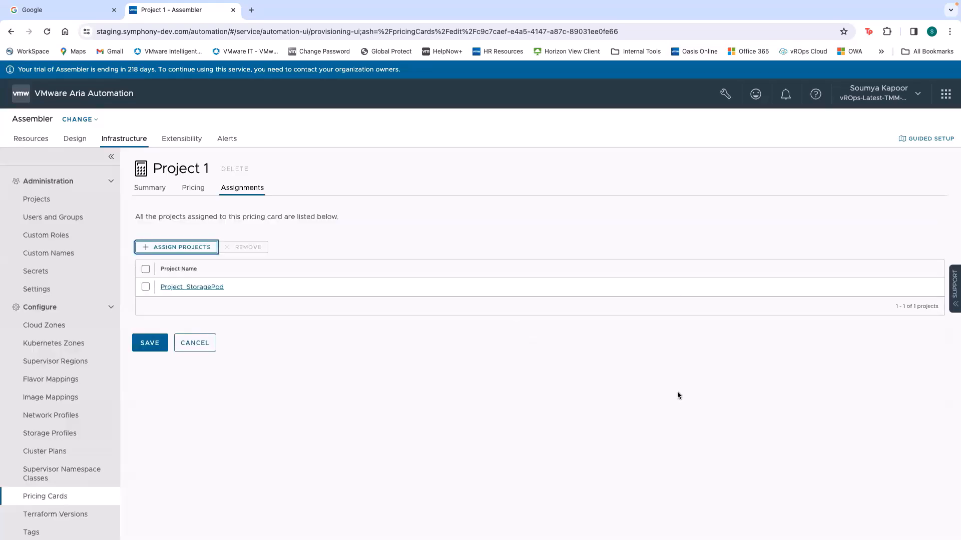
left_click(151, 343)
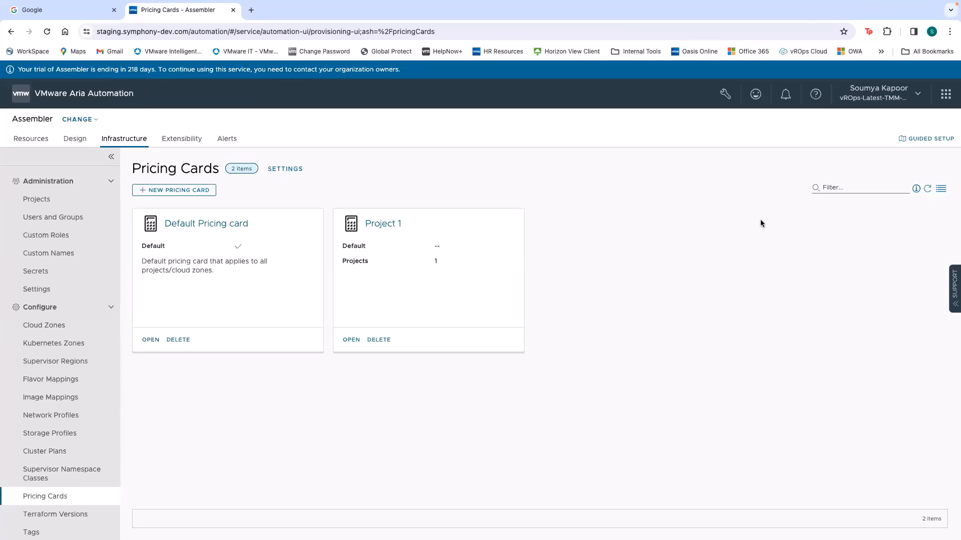
Switch to VMware Aria Operations and open its dashboards.
left_click(943, 99)
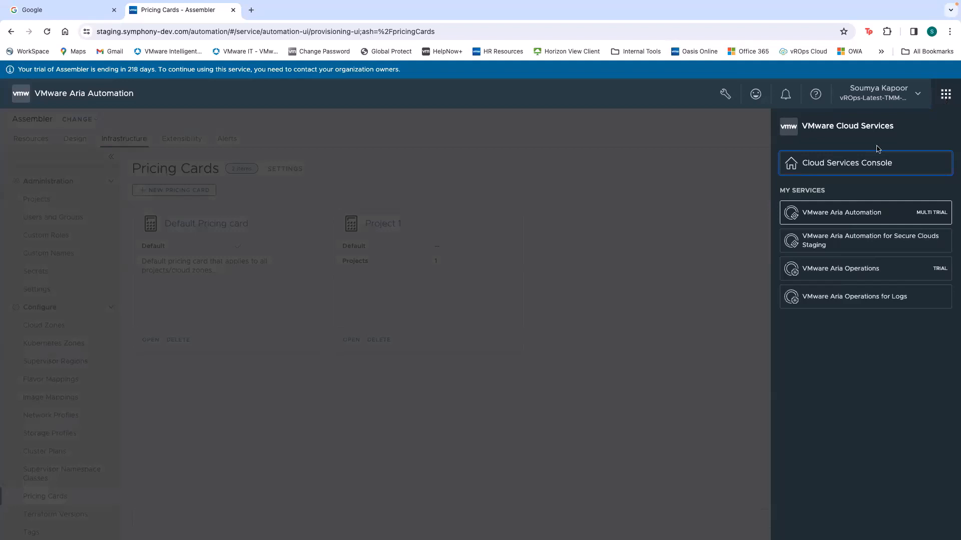
left_click(880, 278)
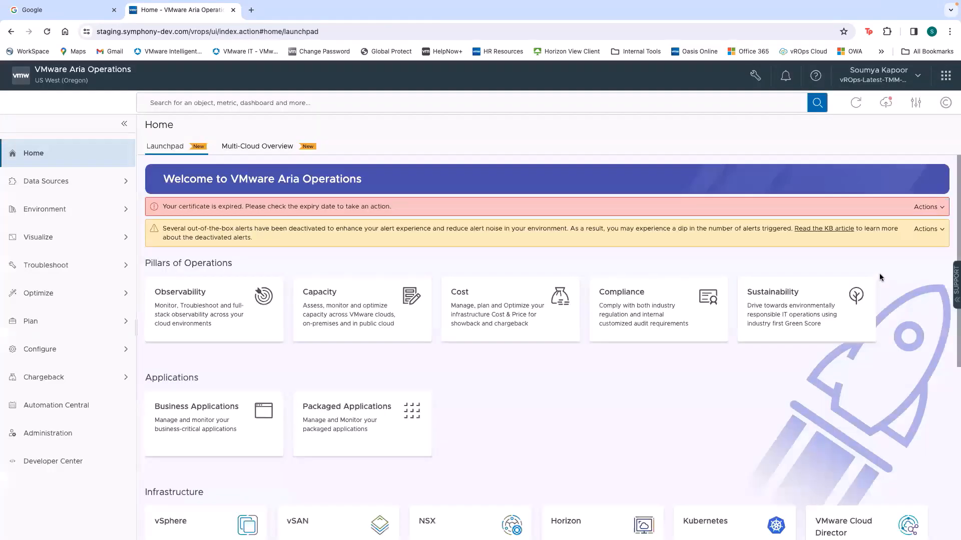
left_click(39, 237)
left_click(38, 261)
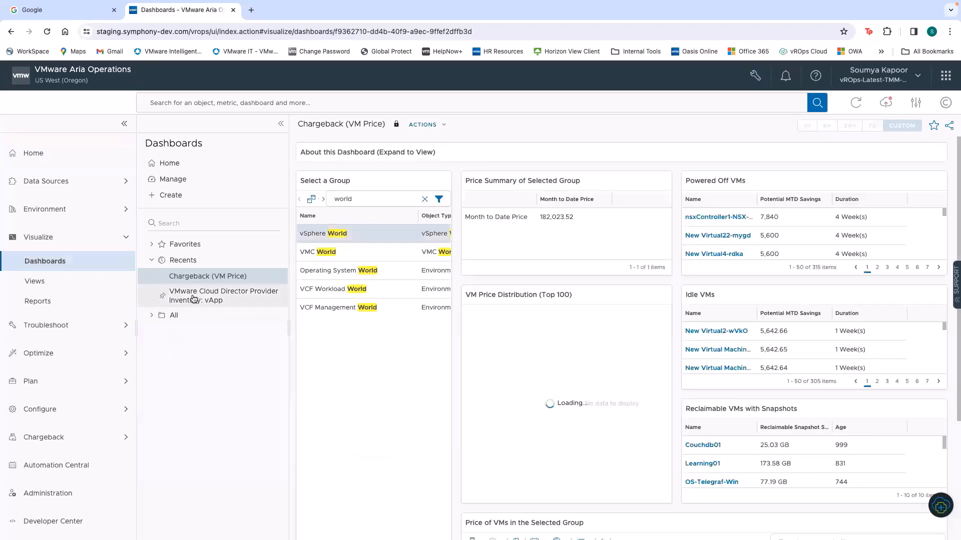
Open the Automation SDDC Project Price Overview dashboard from the VMware Aria Automation folder and review the project and deployment prices.
left_click(147, 317)
scroll(170, 476, "down", 5)
scroll(170, 476, "down", 7)
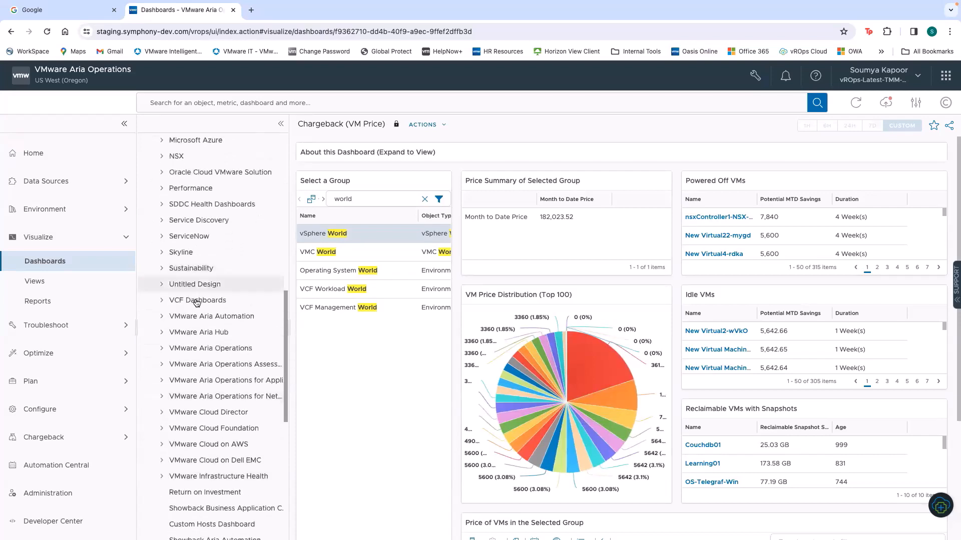
left_click(168, 317)
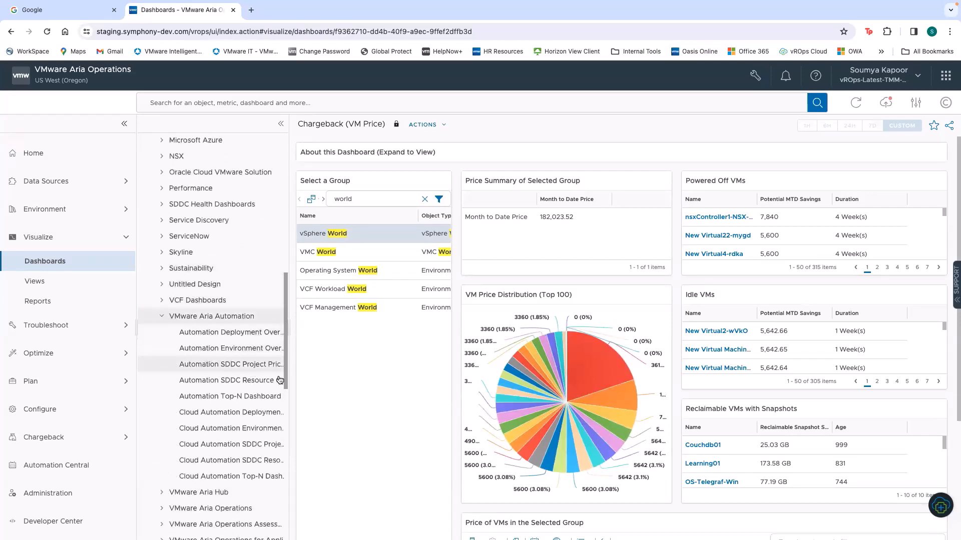
left_click(269, 363)
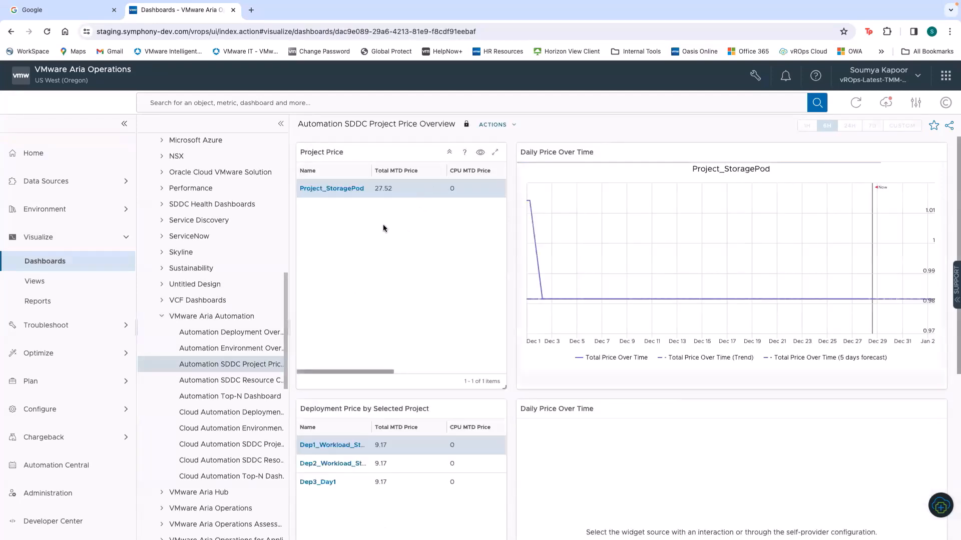
scroll(377, 212, "down", 3)
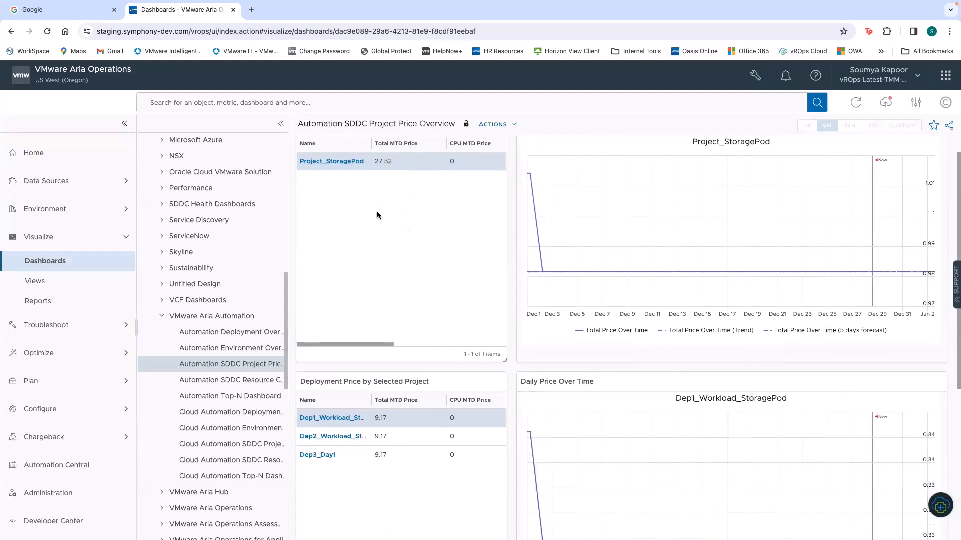
scroll(377, 215, "up", 3)
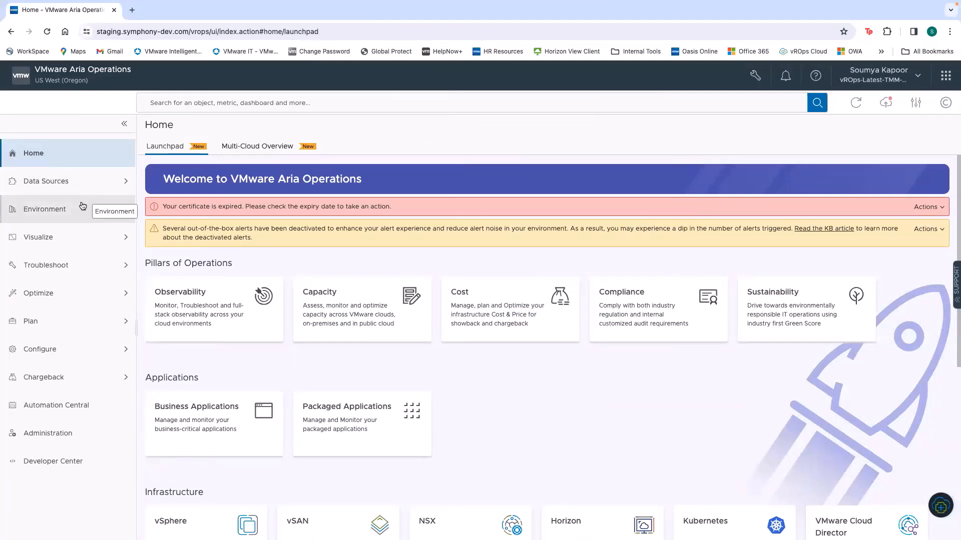
Open the test_app business application's metrics in the Object Browser and expand Summary down to its Metering metrics.
left_click(82, 207)
left_click(67, 233)
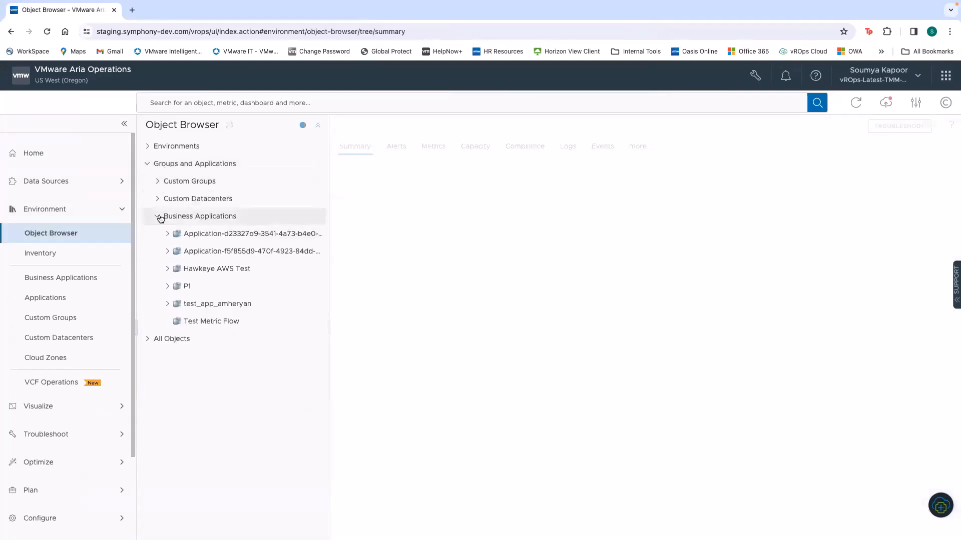
left_click(212, 304)
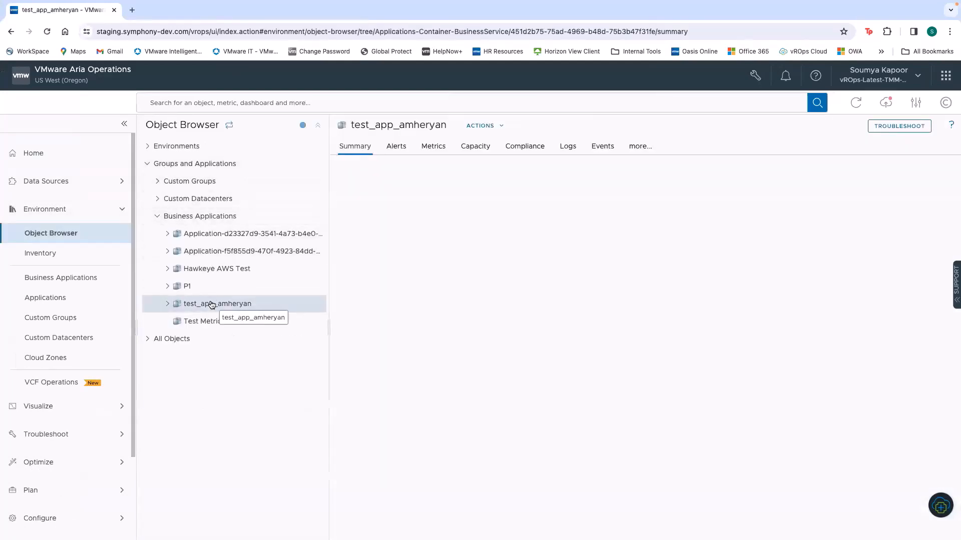
left_click(433, 146)
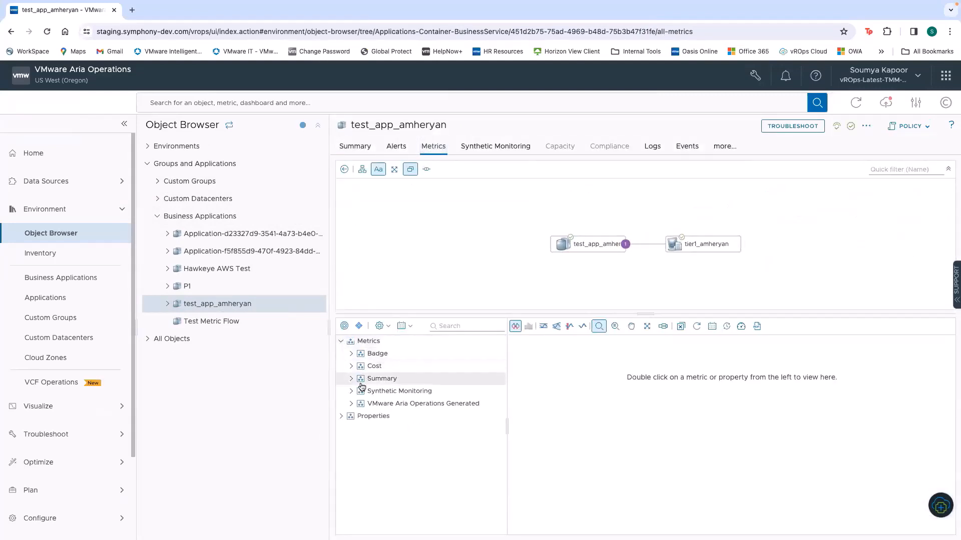
left_click(351, 379)
left_click(361, 391)
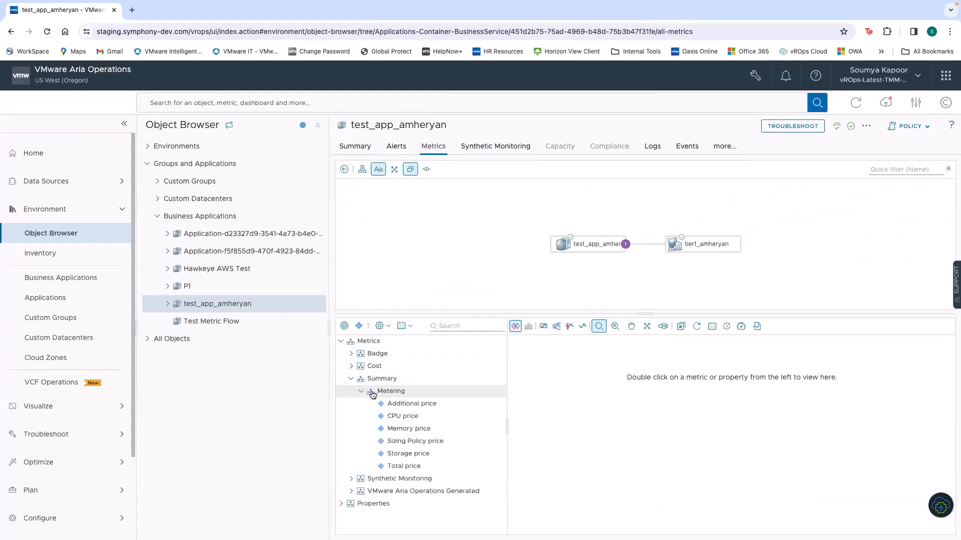
Chart the application's Total price, Memory price and CPU price metering metrics.
double_click(401, 467)
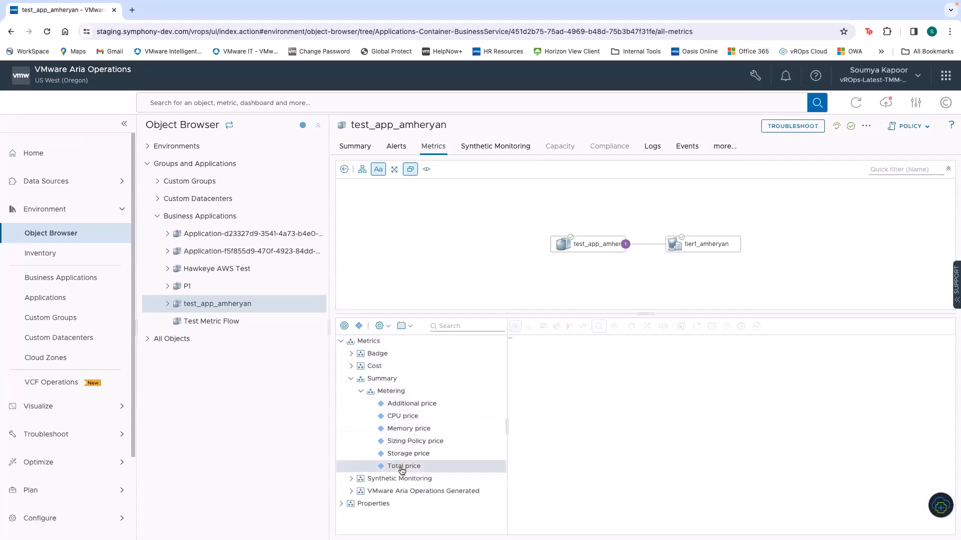
double_click(409, 429)
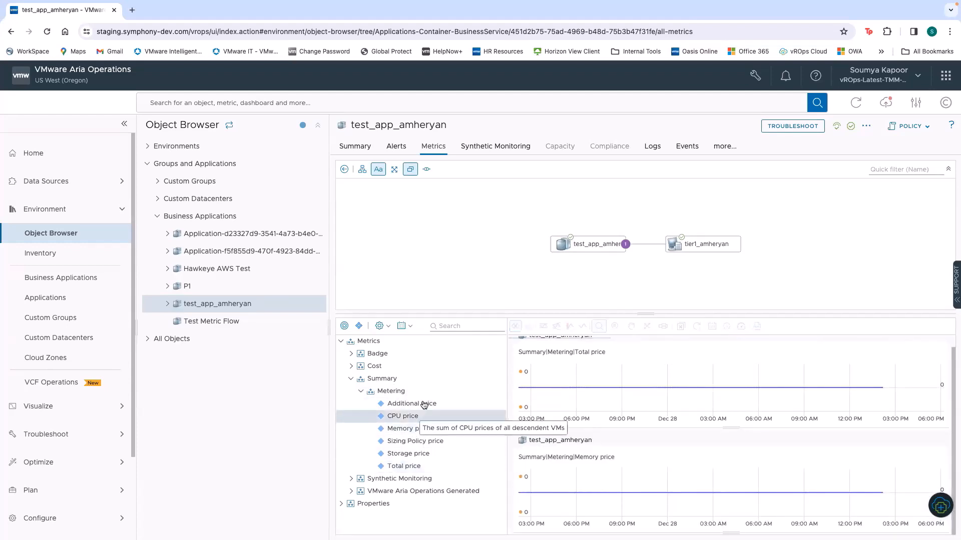
double_click(410, 416)
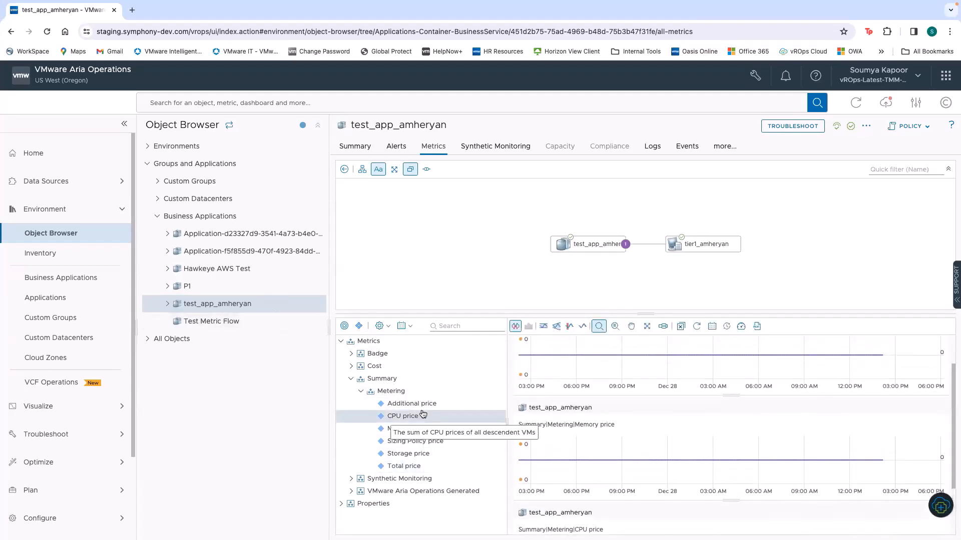
Select the P1 business application, expand its Summary metrics down to Metering, and chart its Total price.
left_click(190, 287)
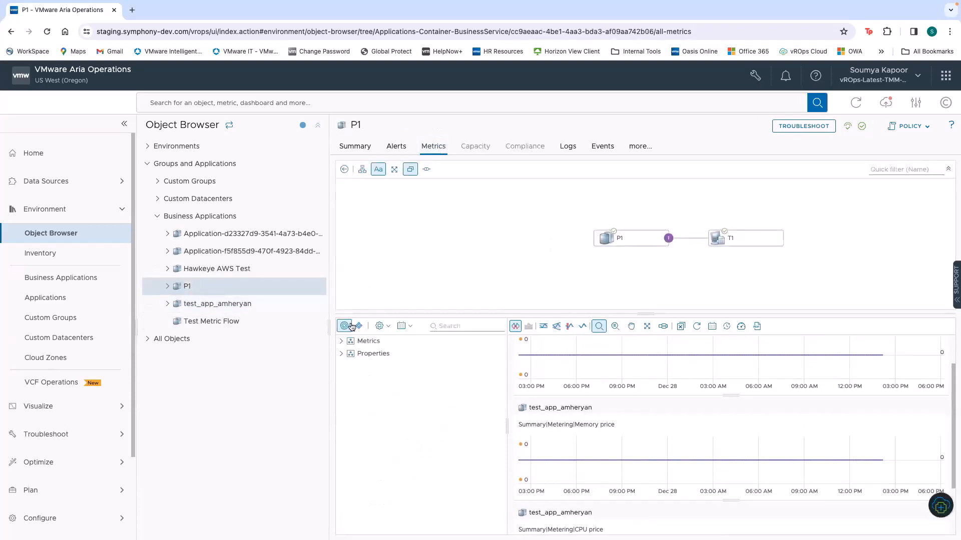
left_click(341, 342)
left_click(351, 379)
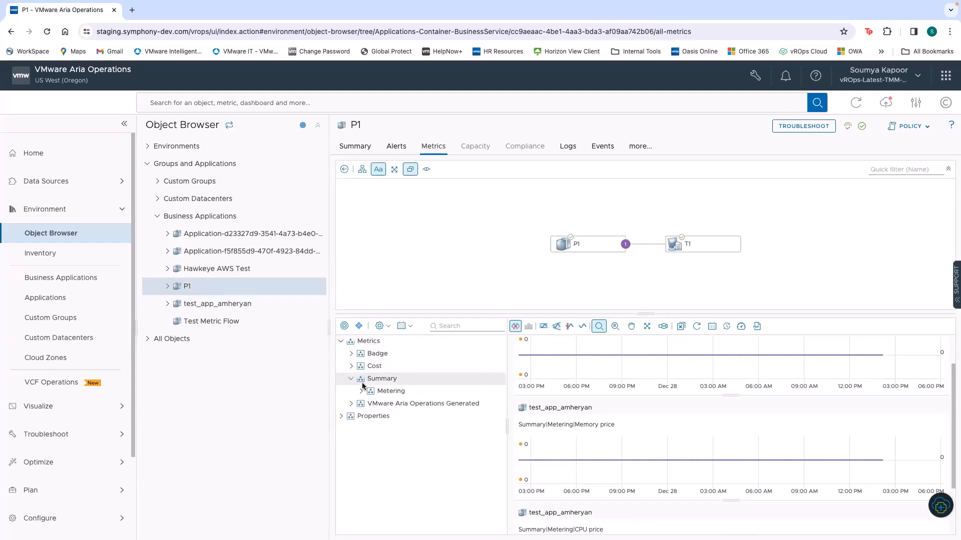
left_click(362, 392)
double_click(404, 466)
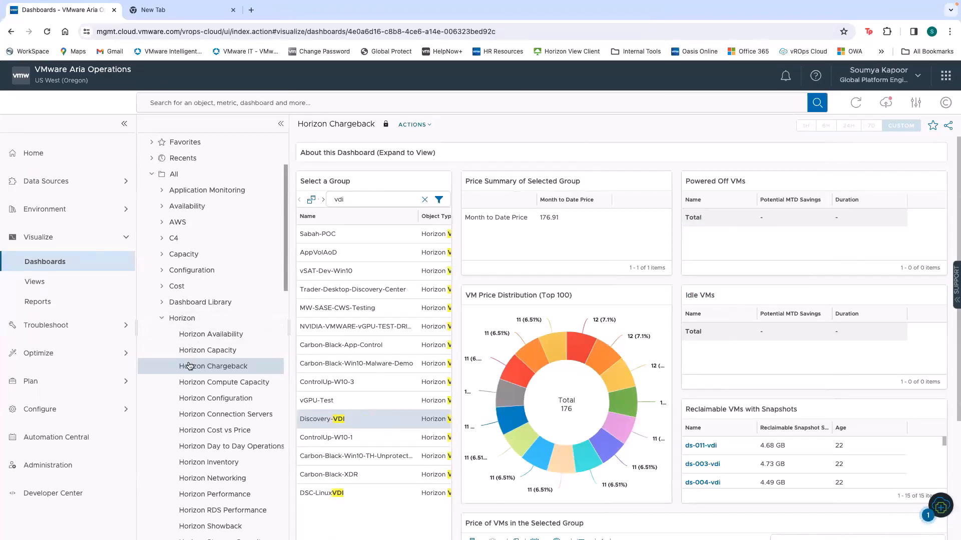
Look through the Horizon folder's list of dashboards around Horizon Chargeback.
scroll(189, 364, "down", 2)
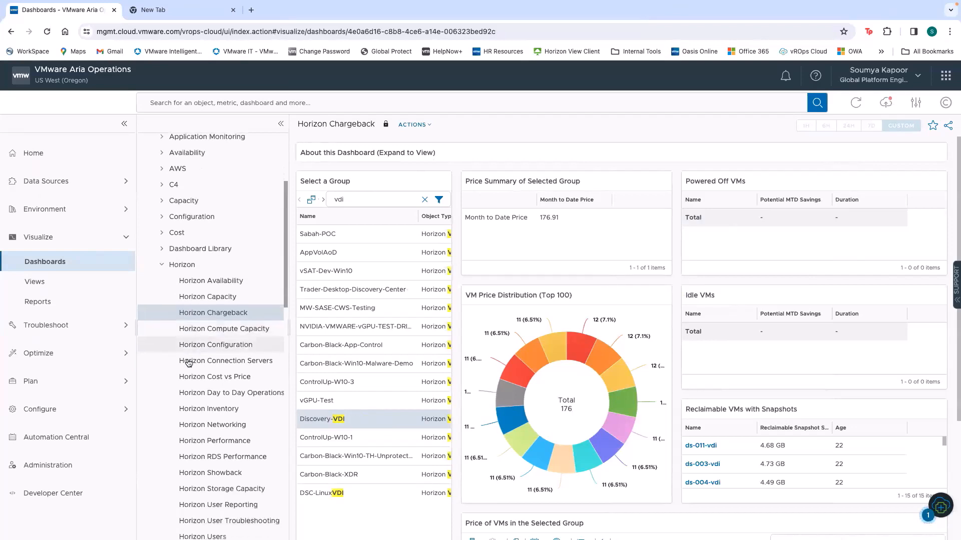
scroll(189, 364, "down", 2)
scroll(188, 363, "down", 4)
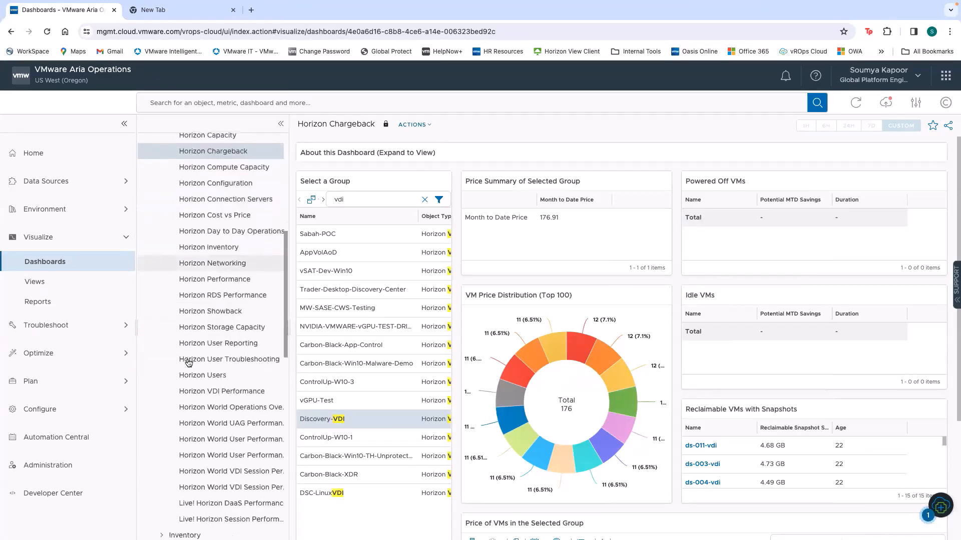
scroll(200, 345, "up", 4)
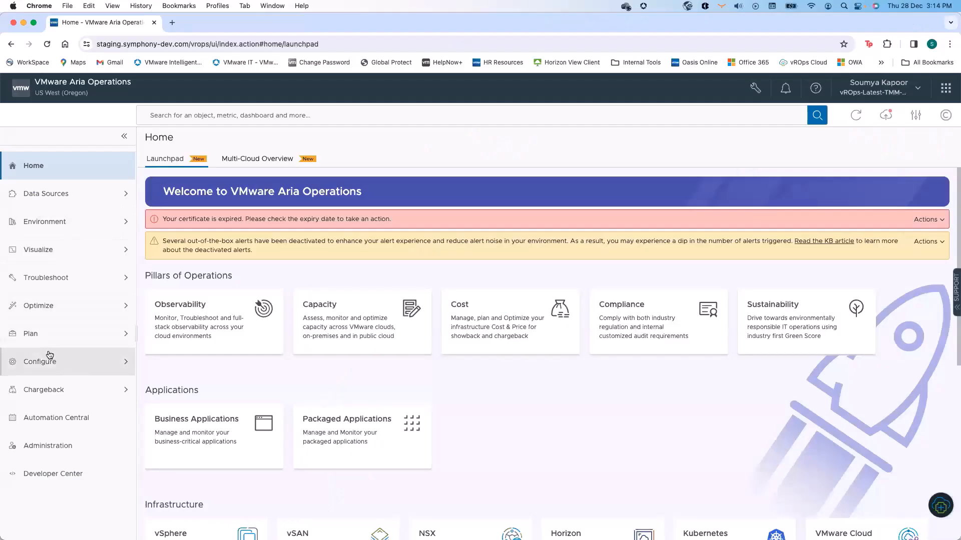
Start a new Price analysis from the Cost Analysis page of the cost planning area.
left_click(45, 333)
left_click(47, 377)
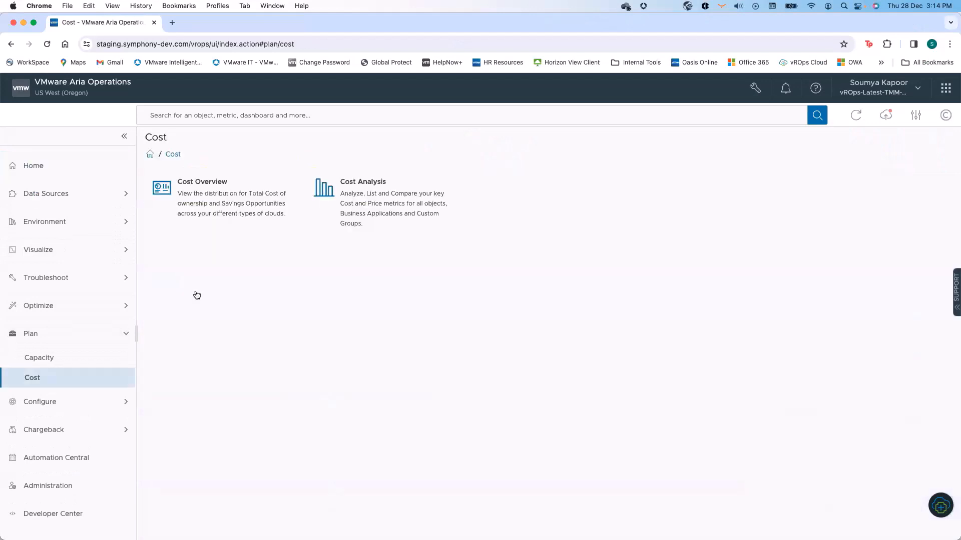
left_click(417, 208)
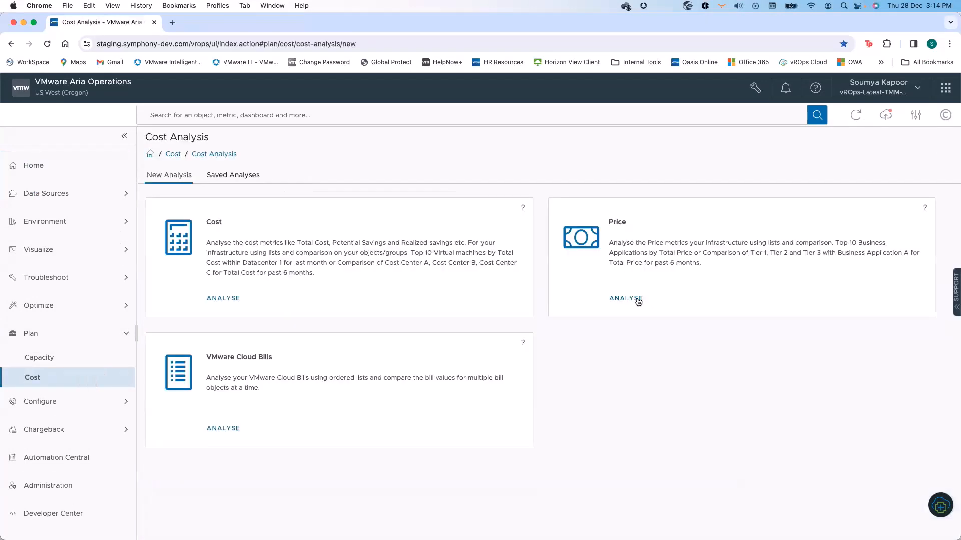
left_click(639, 302)
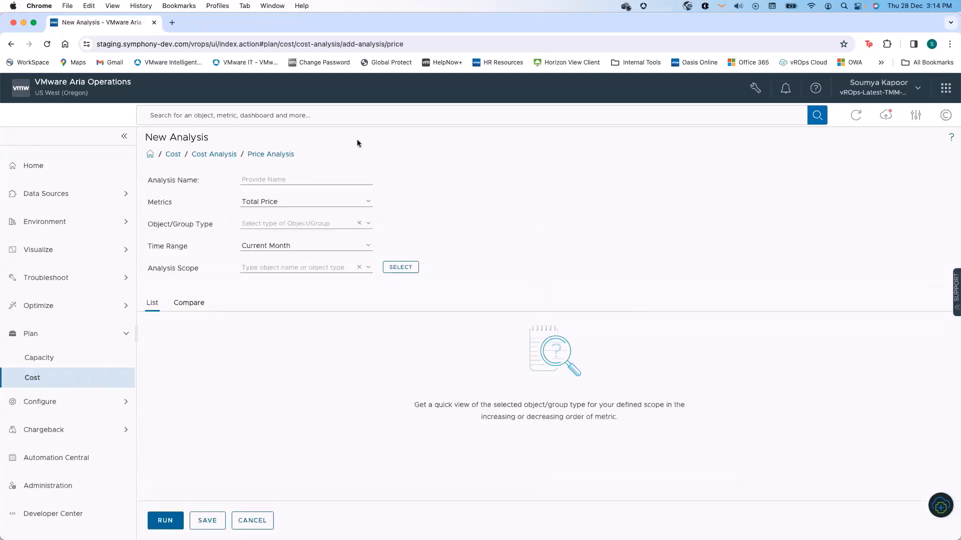
Name the analysis "Compare vApps" and set its object type to vApp under VMware Cloud Director Adapter.
left_click(263, 183)
type("Compare vApps")
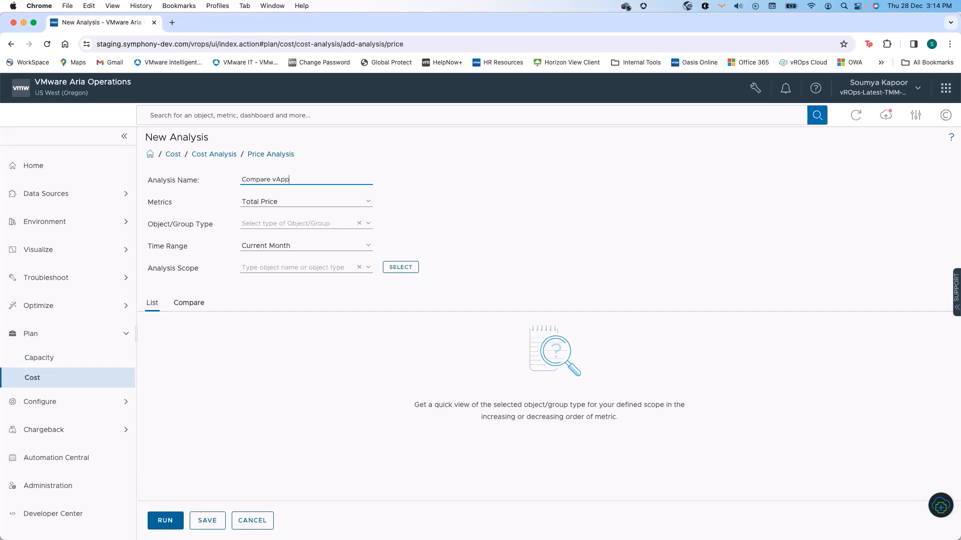
left_click(266, 224)
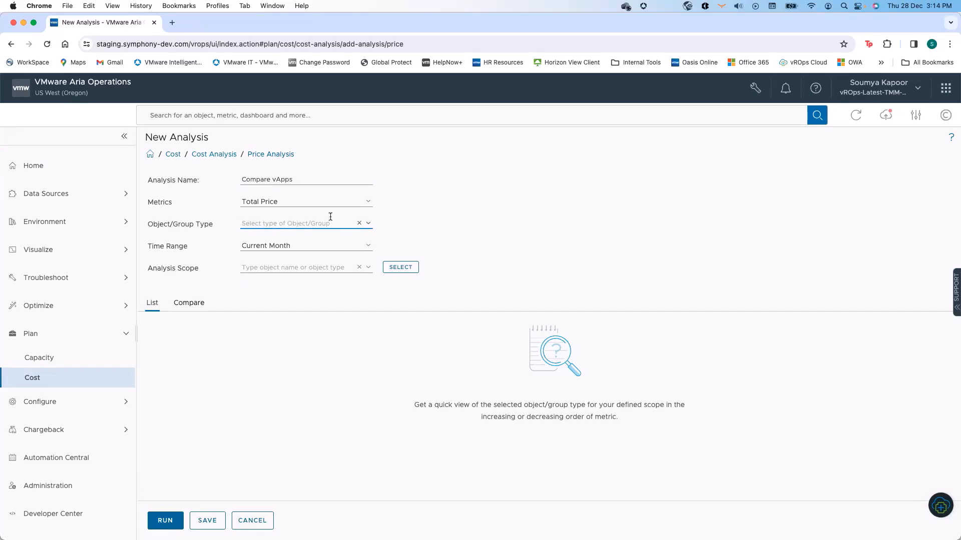
left_click(368, 224)
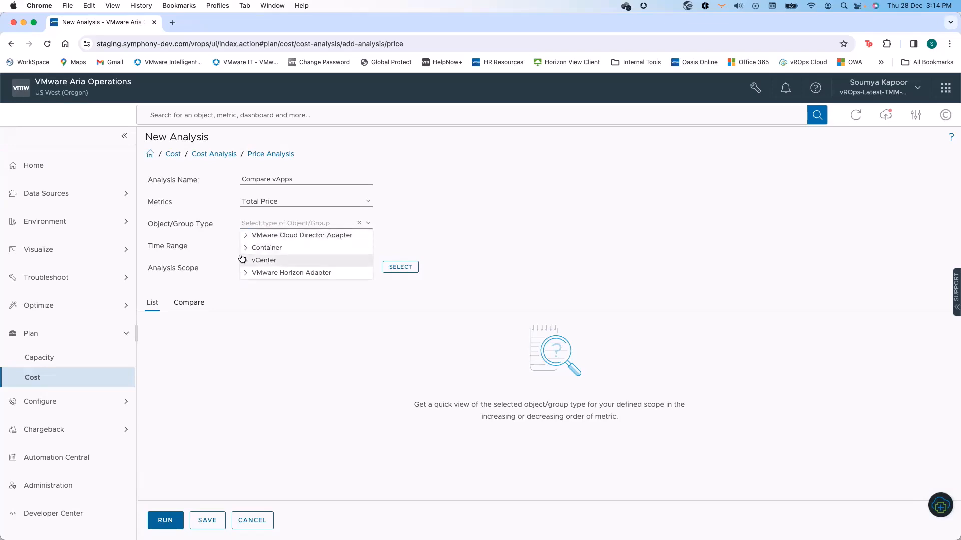
left_click(246, 236)
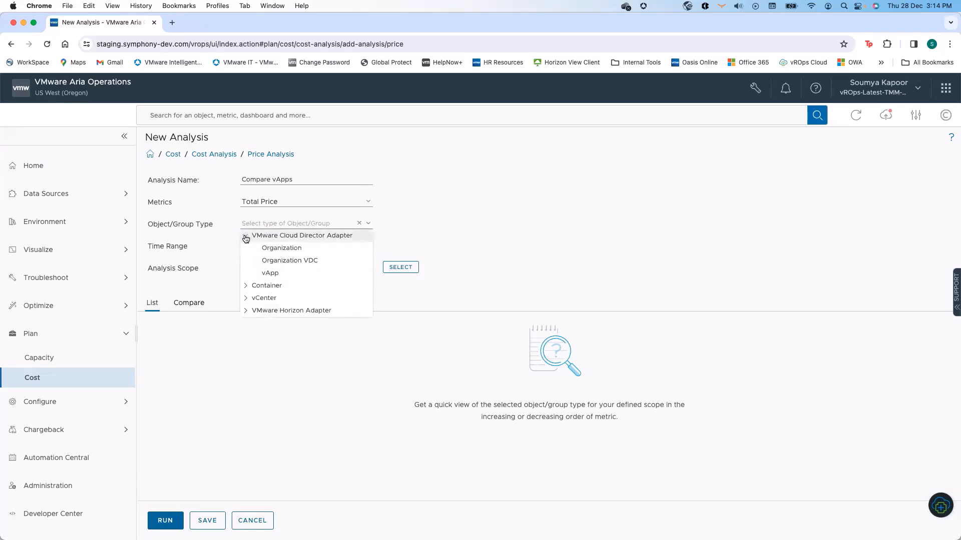
left_click(268, 273)
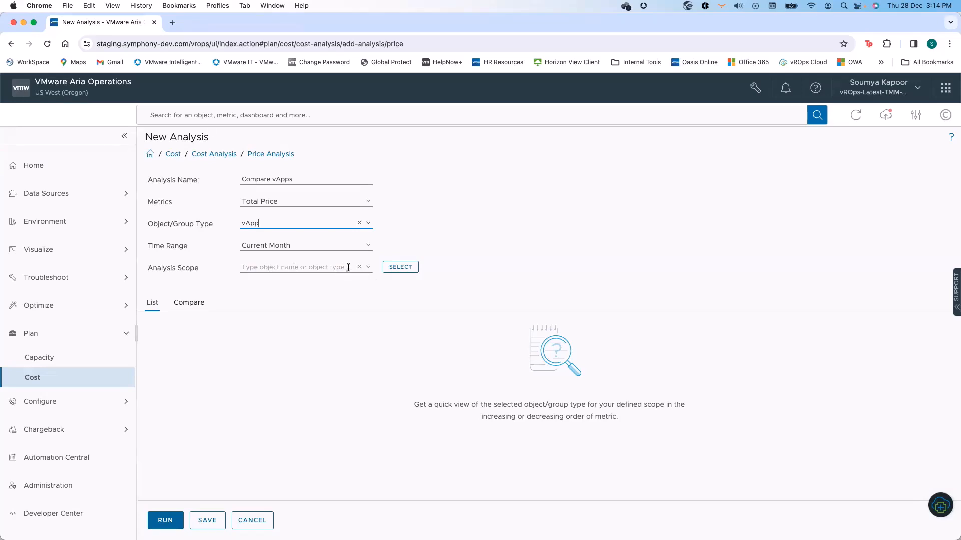
type("o")
left_click(316, 268)
type("org")
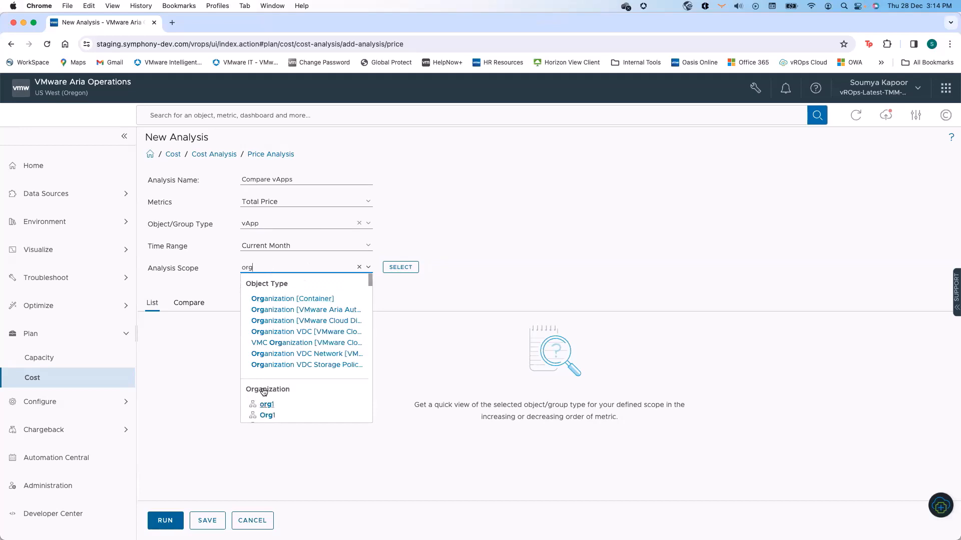
scroll(268, 405, "down", 1)
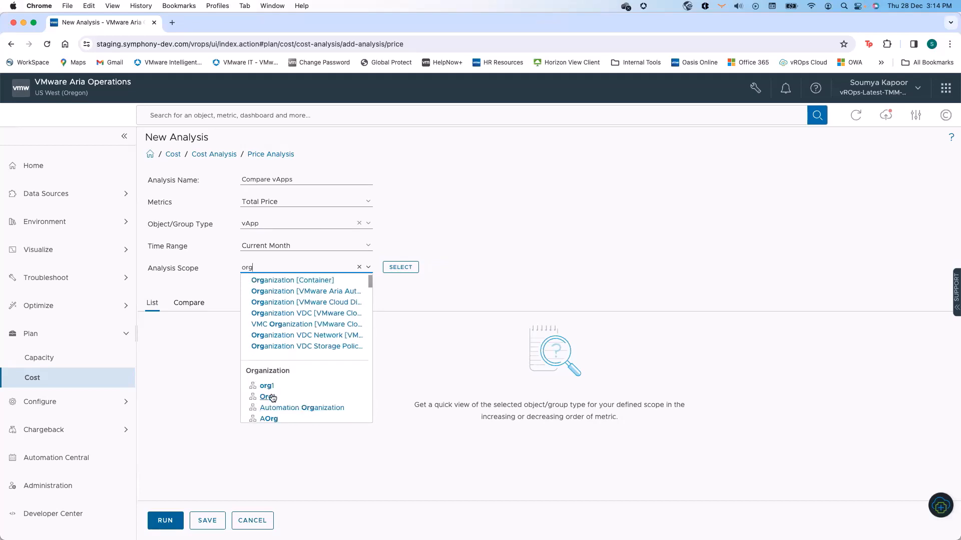
key("BackSpace")
key("BackSpace")
key("BackSpace")
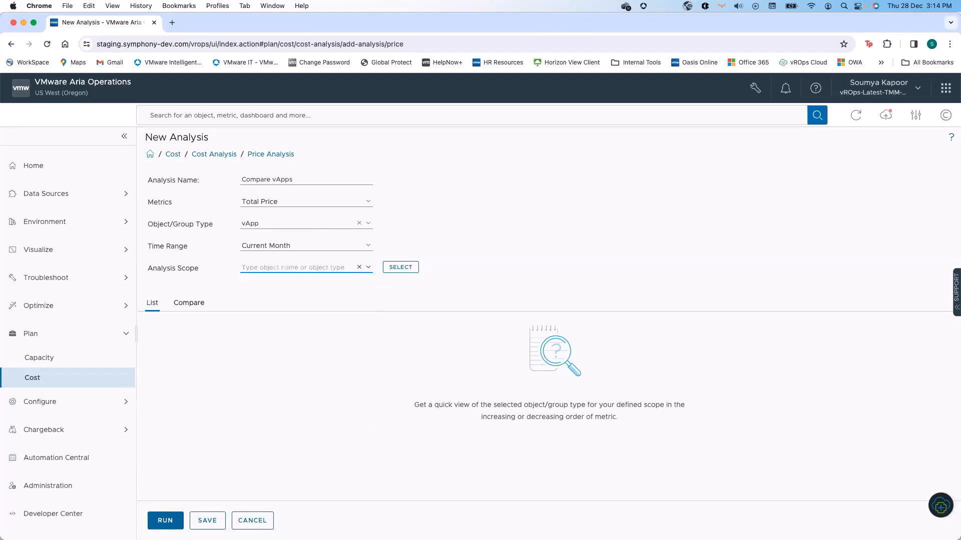
Run the price analysis without an analysis scope and review the Top 10 vApps by Total Price.
left_click(166, 521)
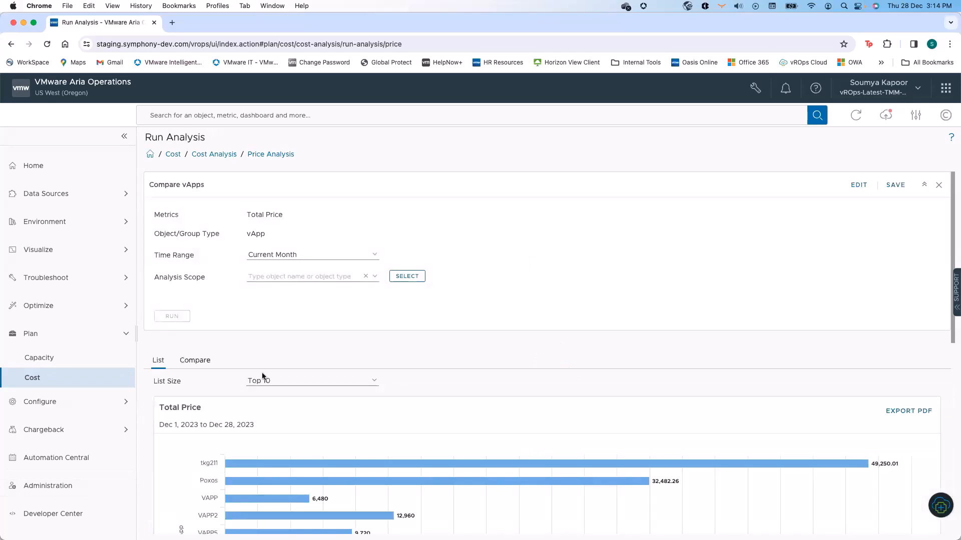
scroll(262, 377, "down", 3)
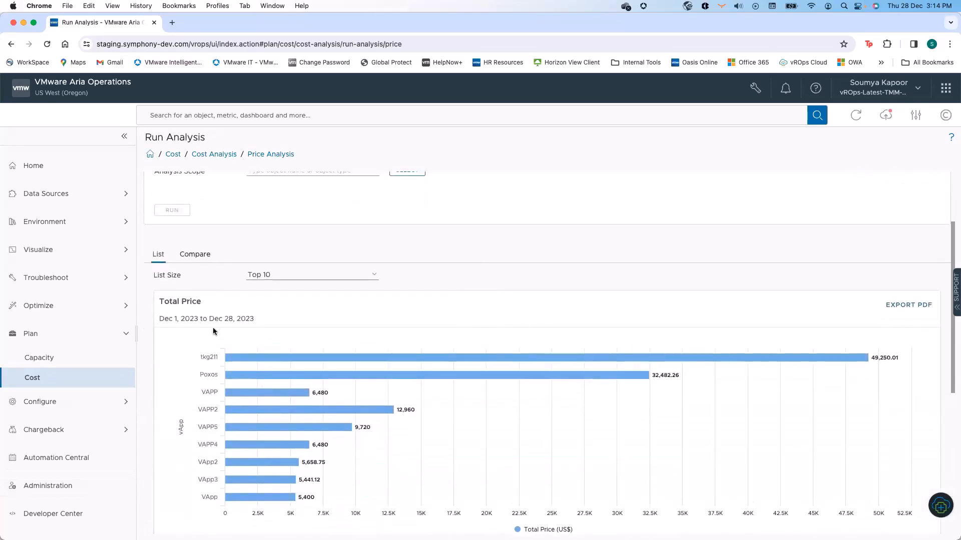
scroll(213, 332, "down", 1)
scroll(220, 296, "up", 3)
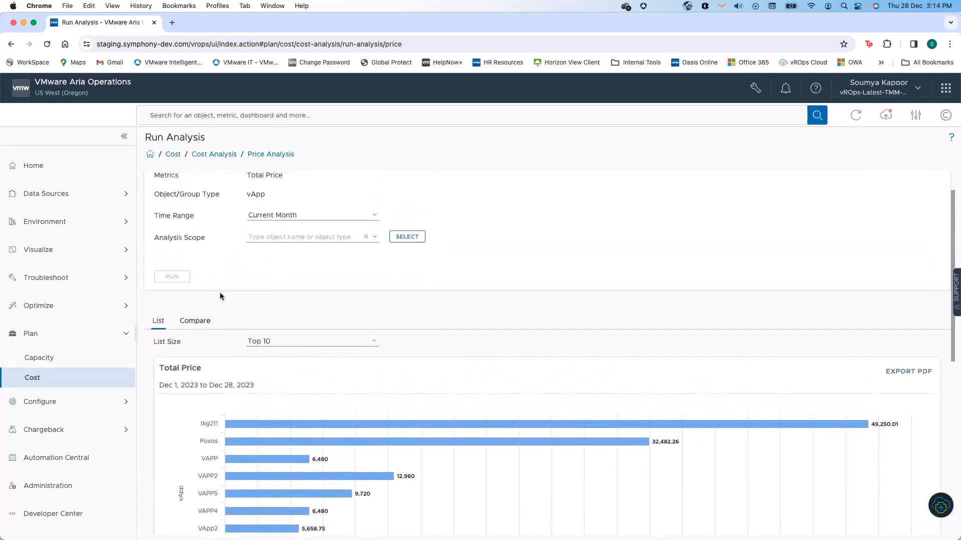
scroll(221, 296, "down", 3)
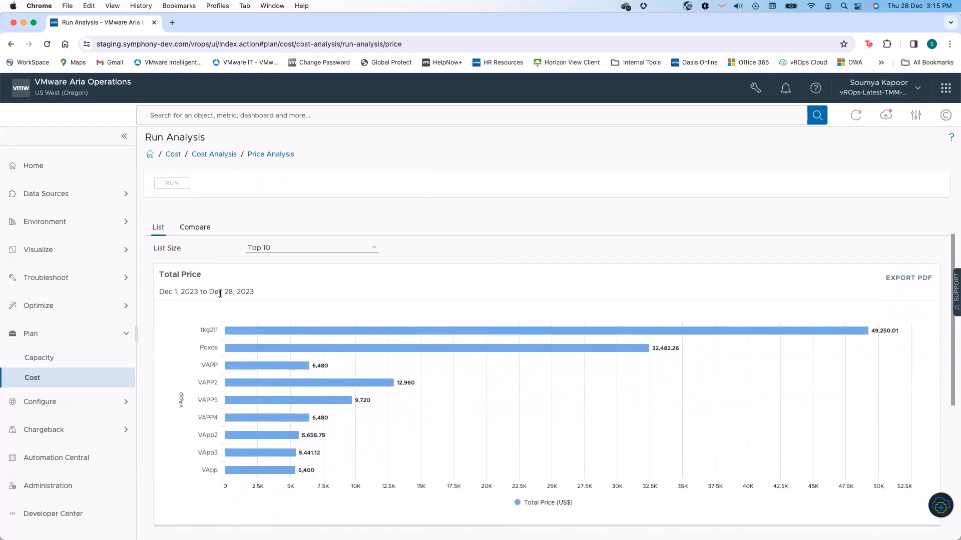
scroll(220, 293, "down", 2)
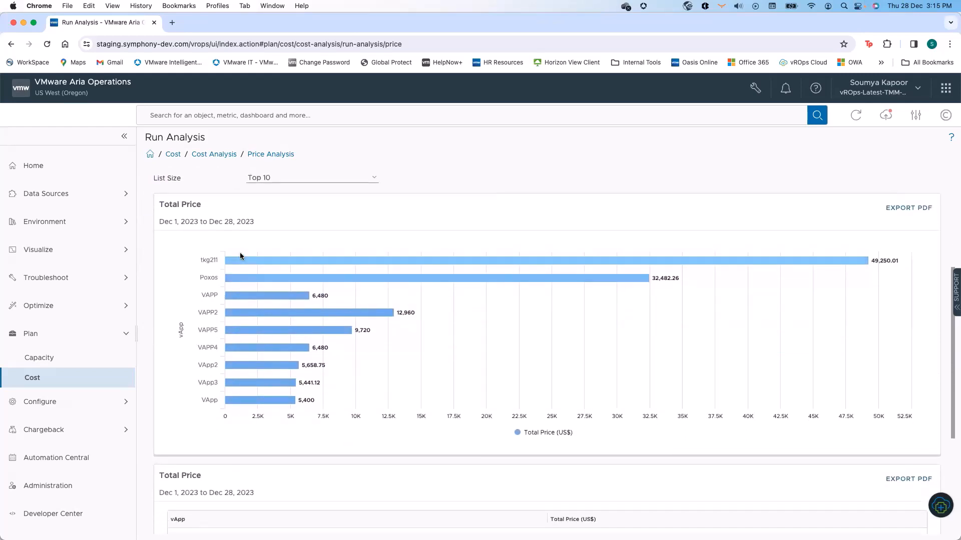
scroll(240, 256, "up", 2)
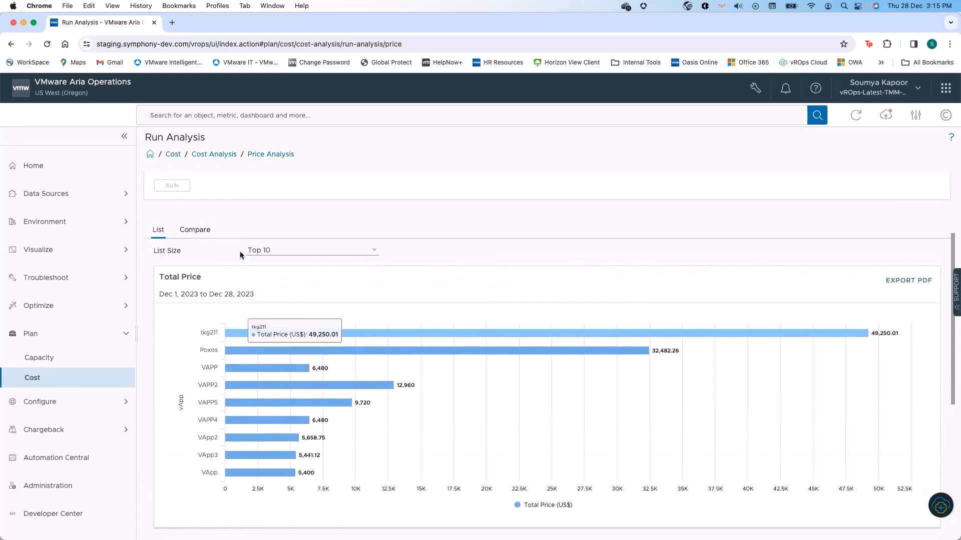
Switch the analysis to comparison and open the selection of objects to compare.
left_click(197, 230)
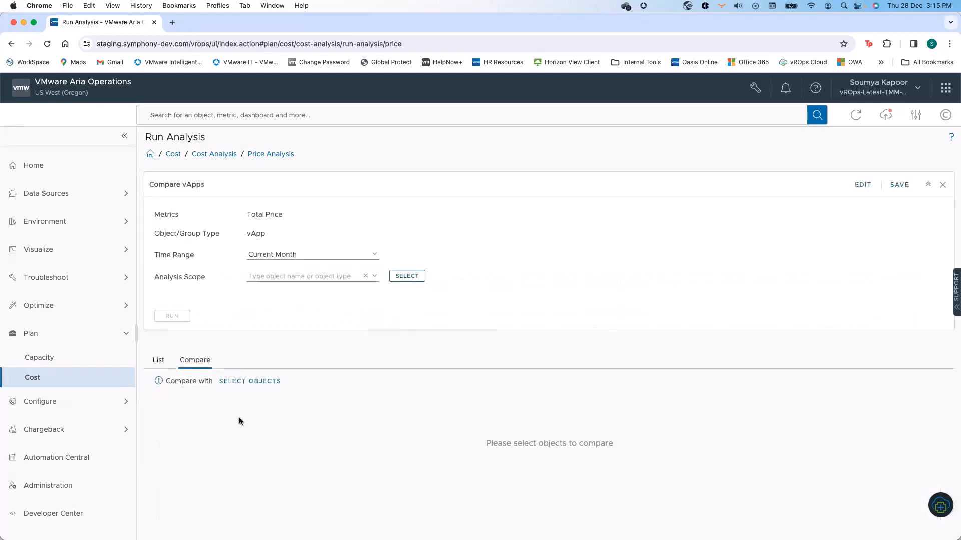
left_click(240, 382)
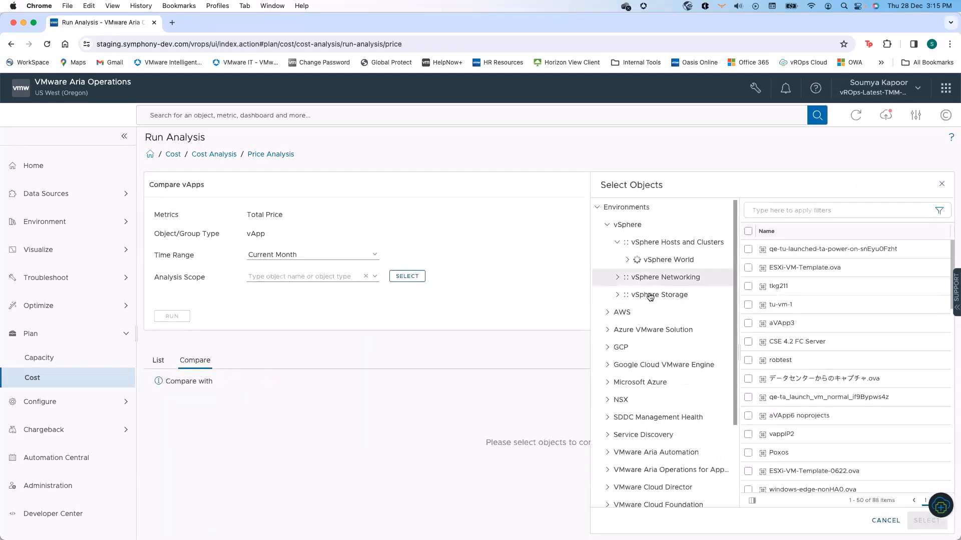